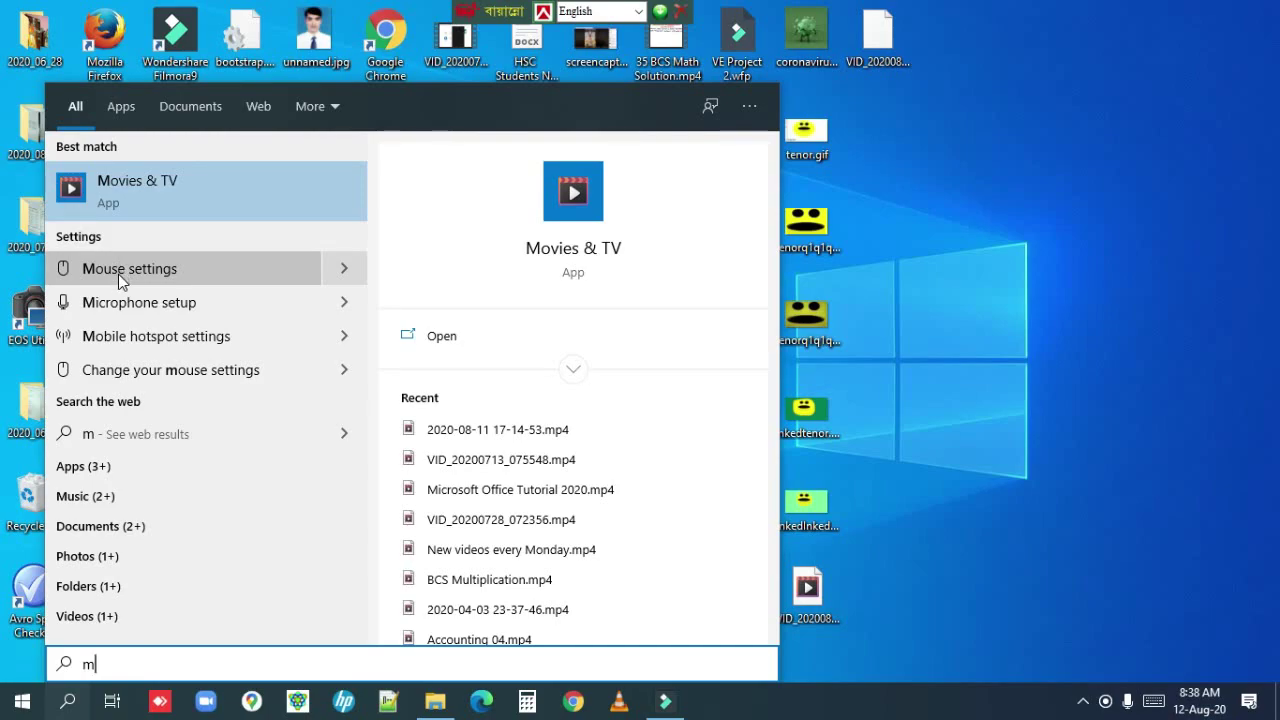
Open the Windows mouse settings and bring up the additional mouse options in the Mouse Properties dialog
left_click(118, 274)
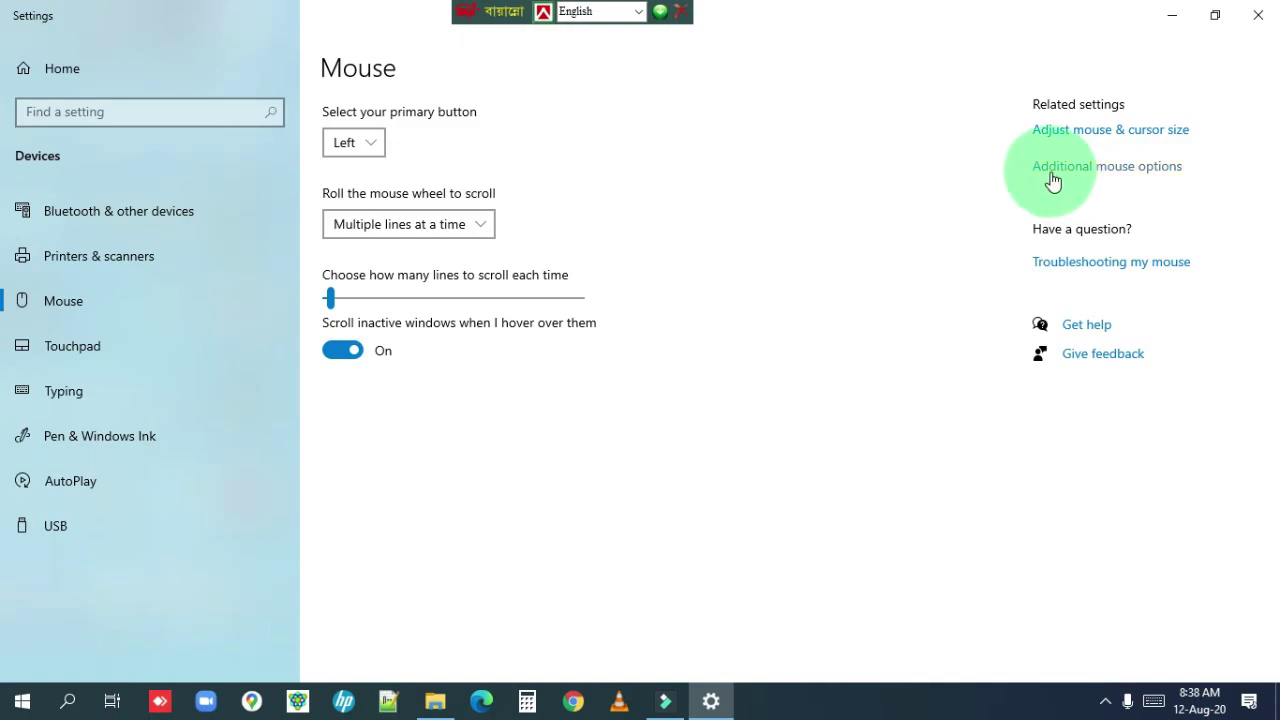
left_click(1108, 172)
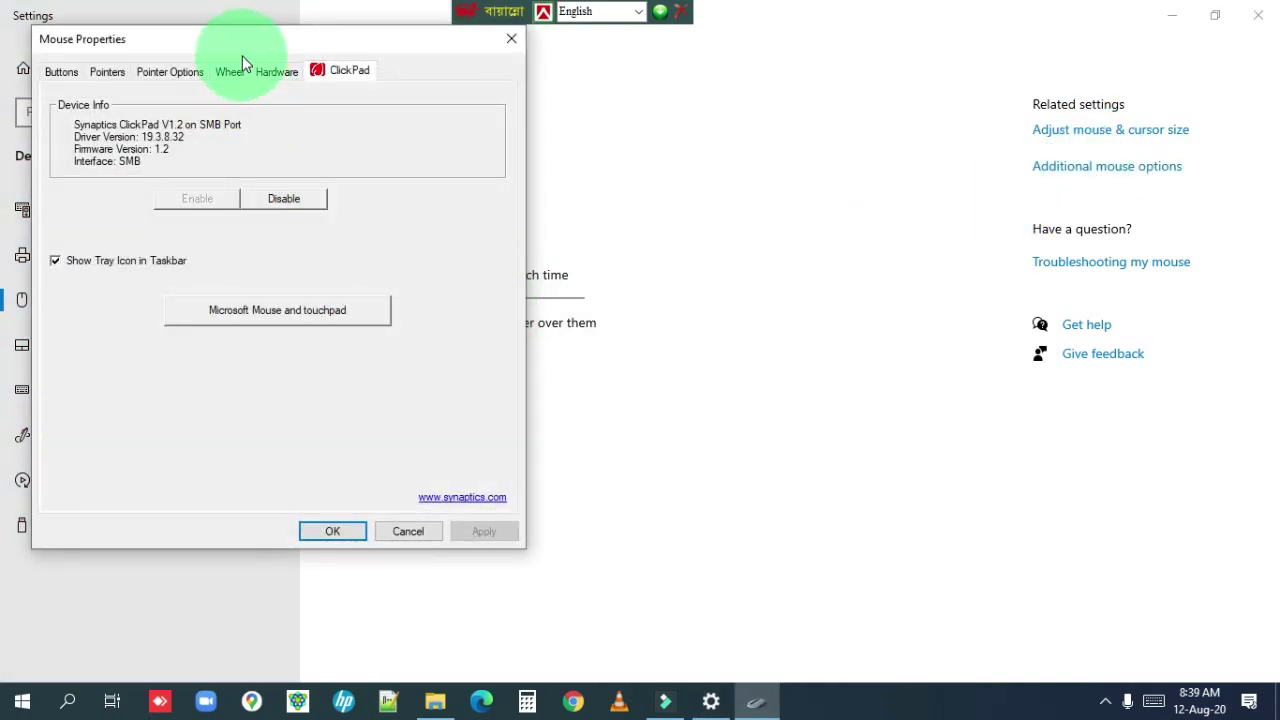
left_click_drag(243, 48, 352, 92)
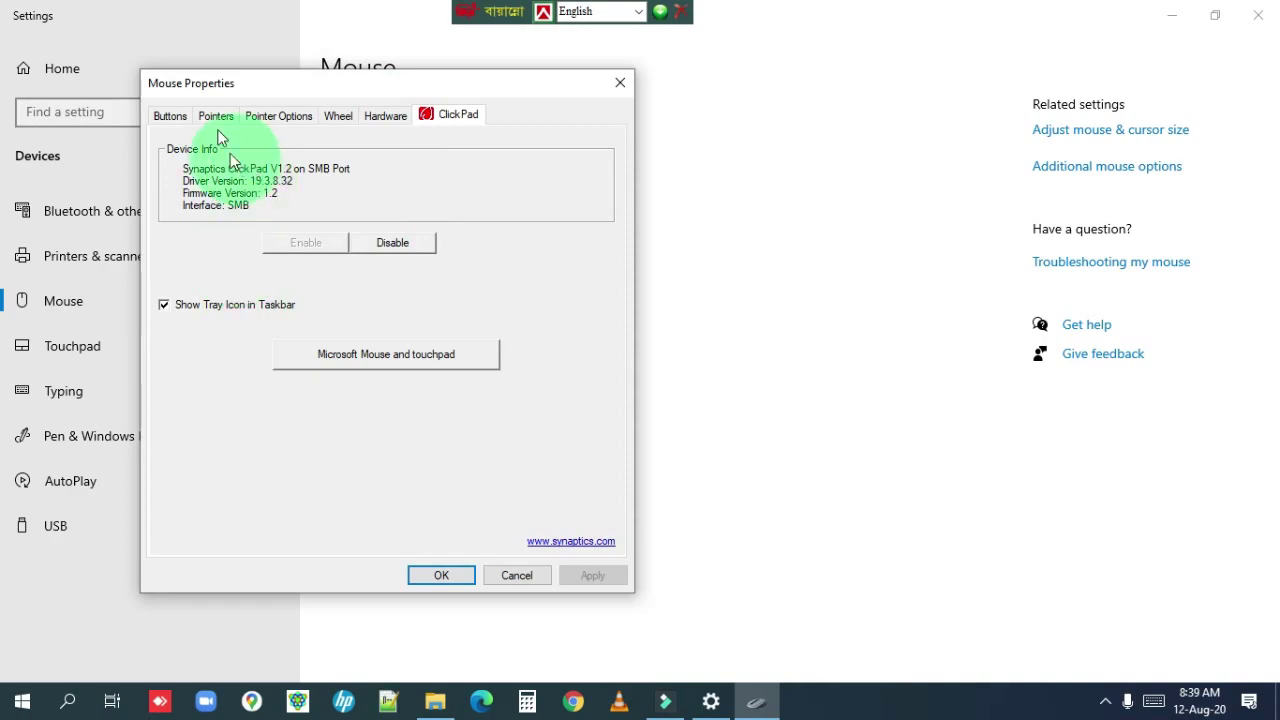
Try swapping the primary and secondary mouse buttons, and restore the original button configuration
left_click(170, 118)
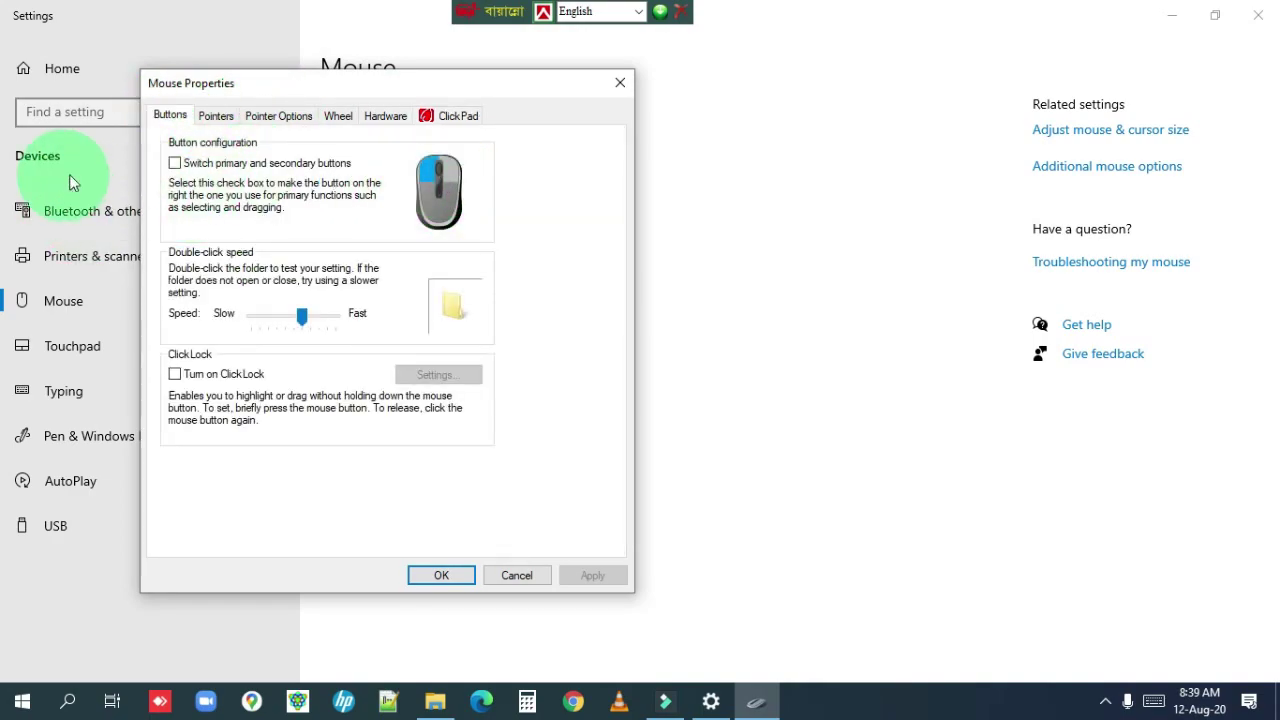
left_click(175, 164)
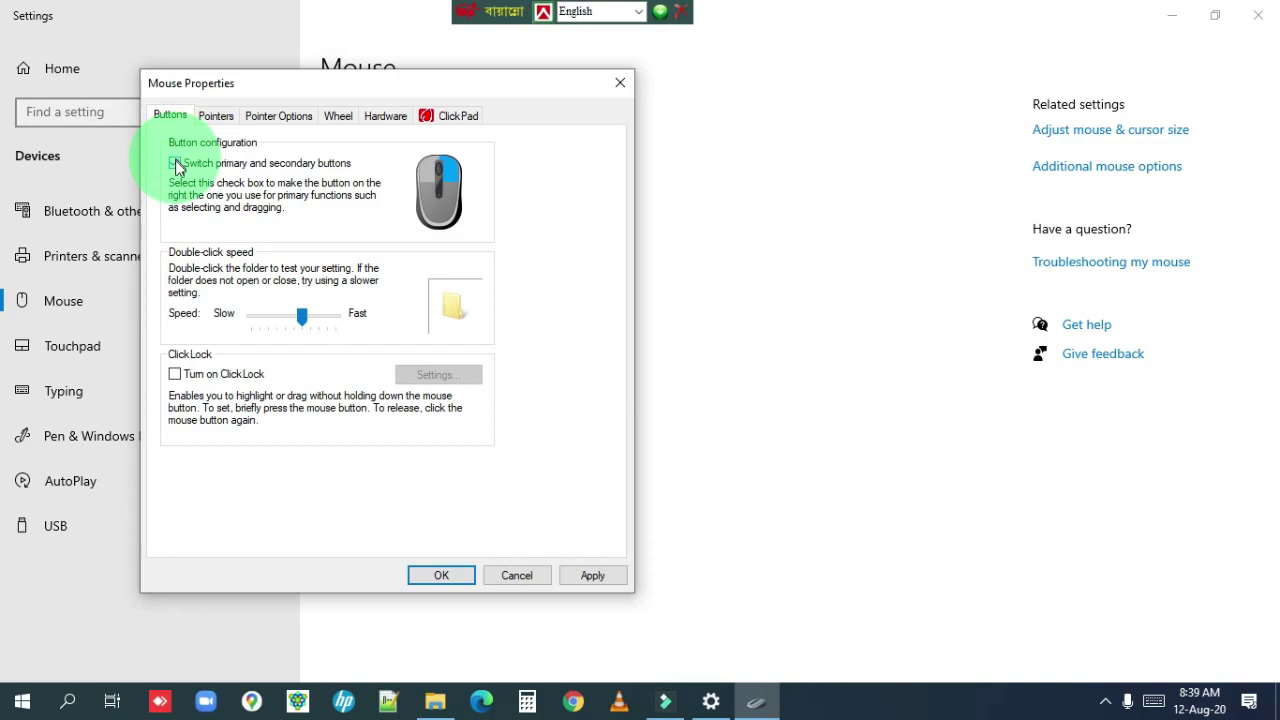
left_click(176, 168)
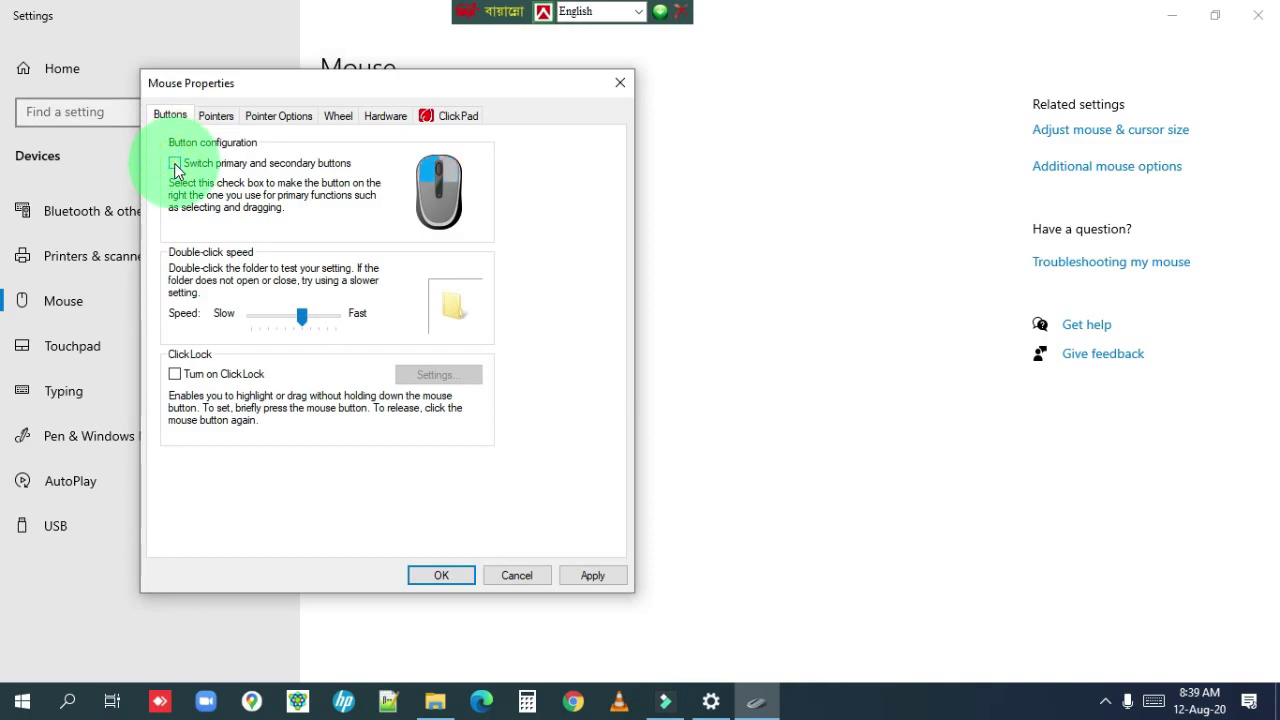
Examine the list of customizable pointers in the current pointer scheme
left_click(218, 119)
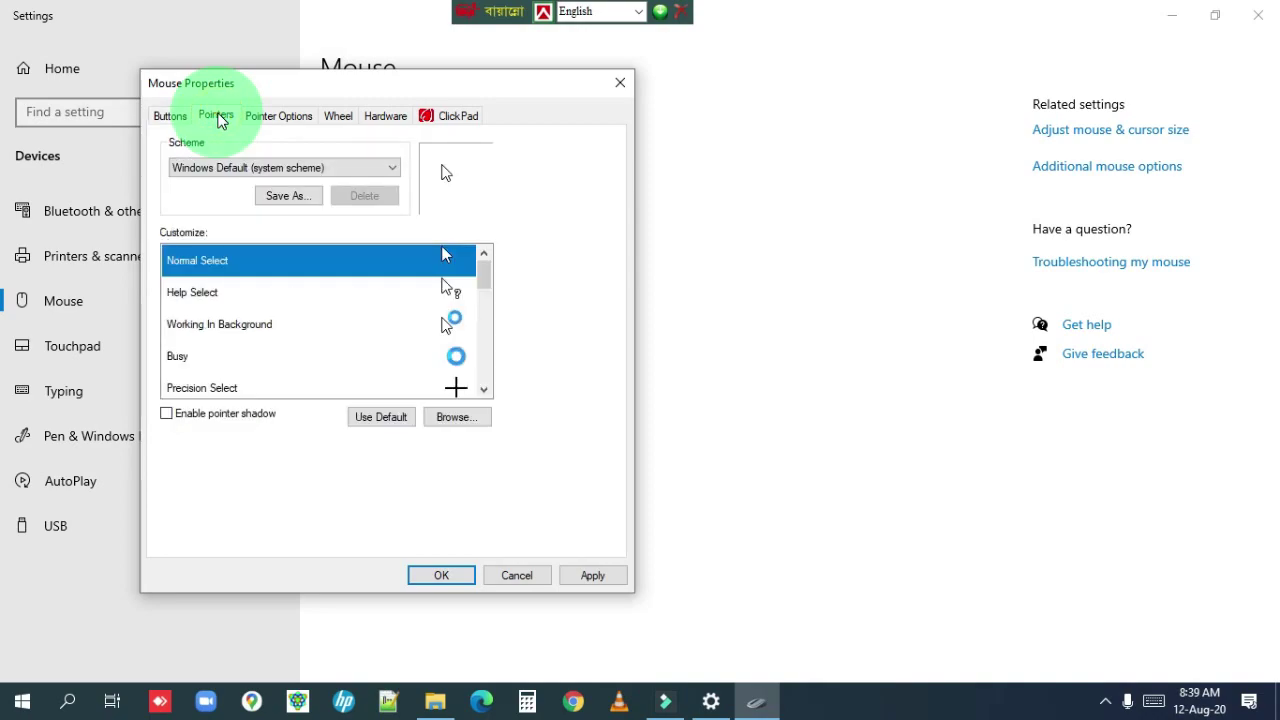
scroll(334, 317, "down", 3)
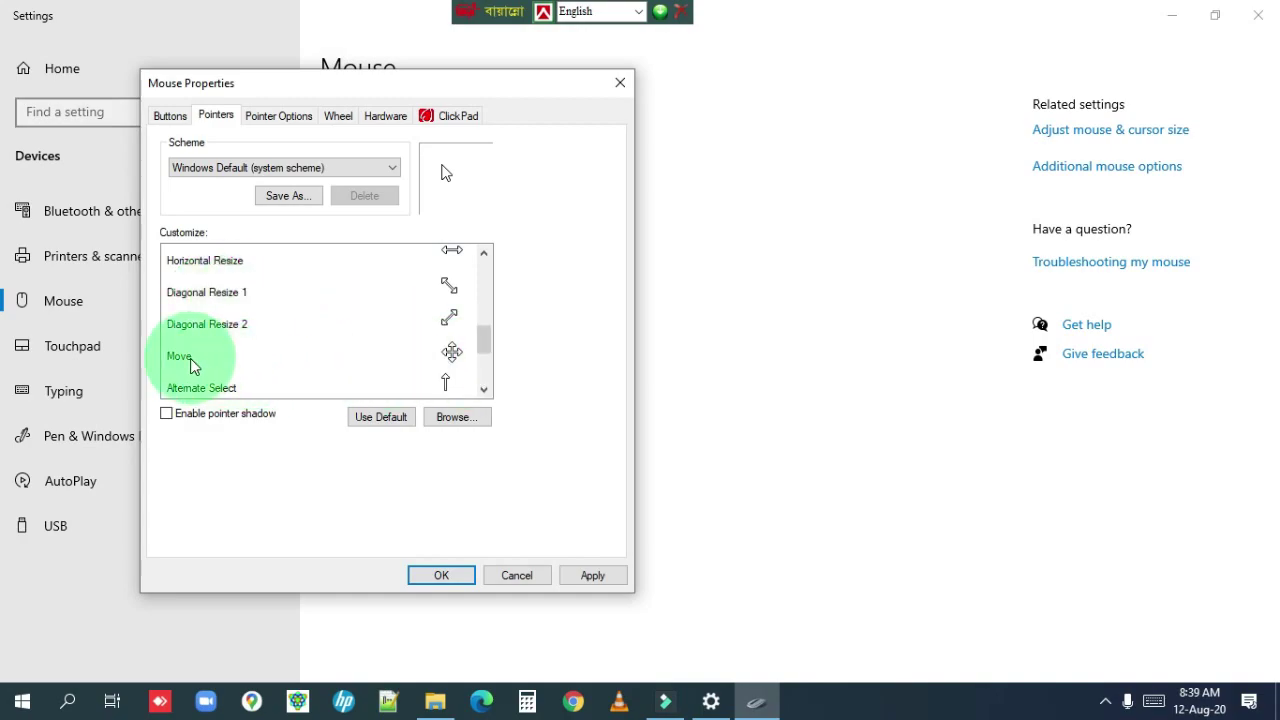
scroll(237, 353, "down", 2)
scroll(242, 340, "up", 5)
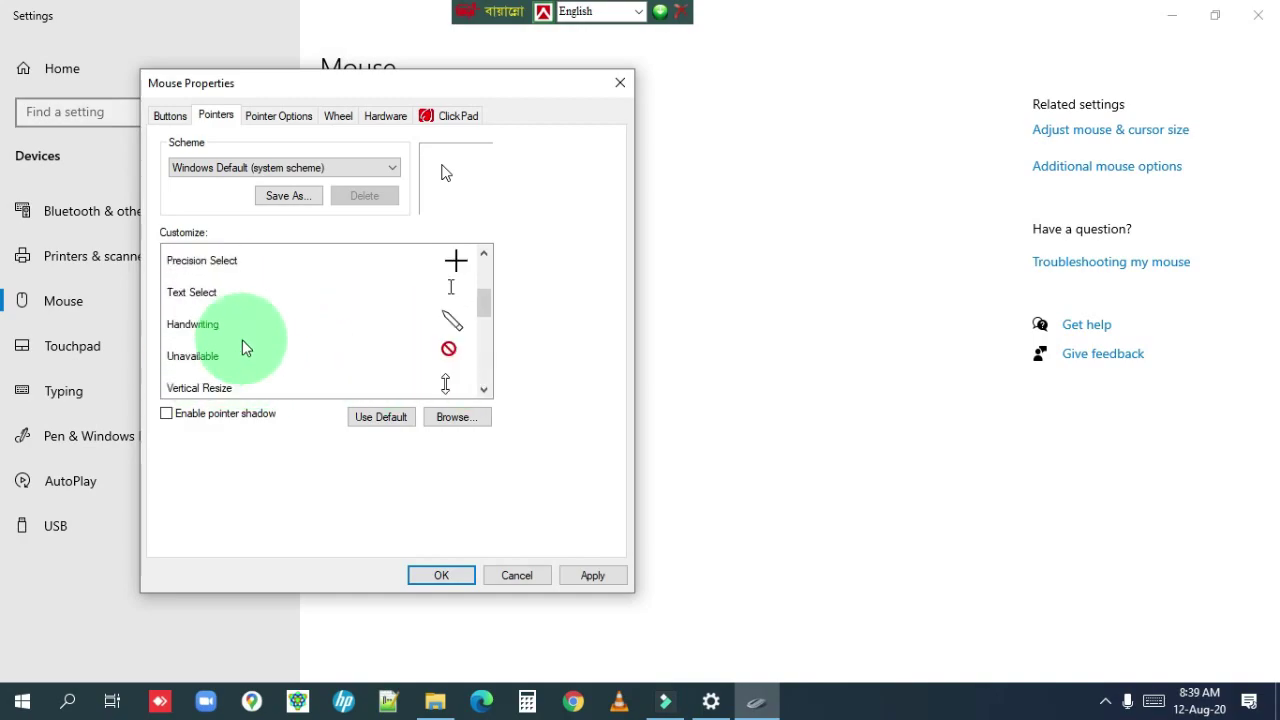
scroll(247, 340, "down", 3)
scroll(247, 334, "up", 4)
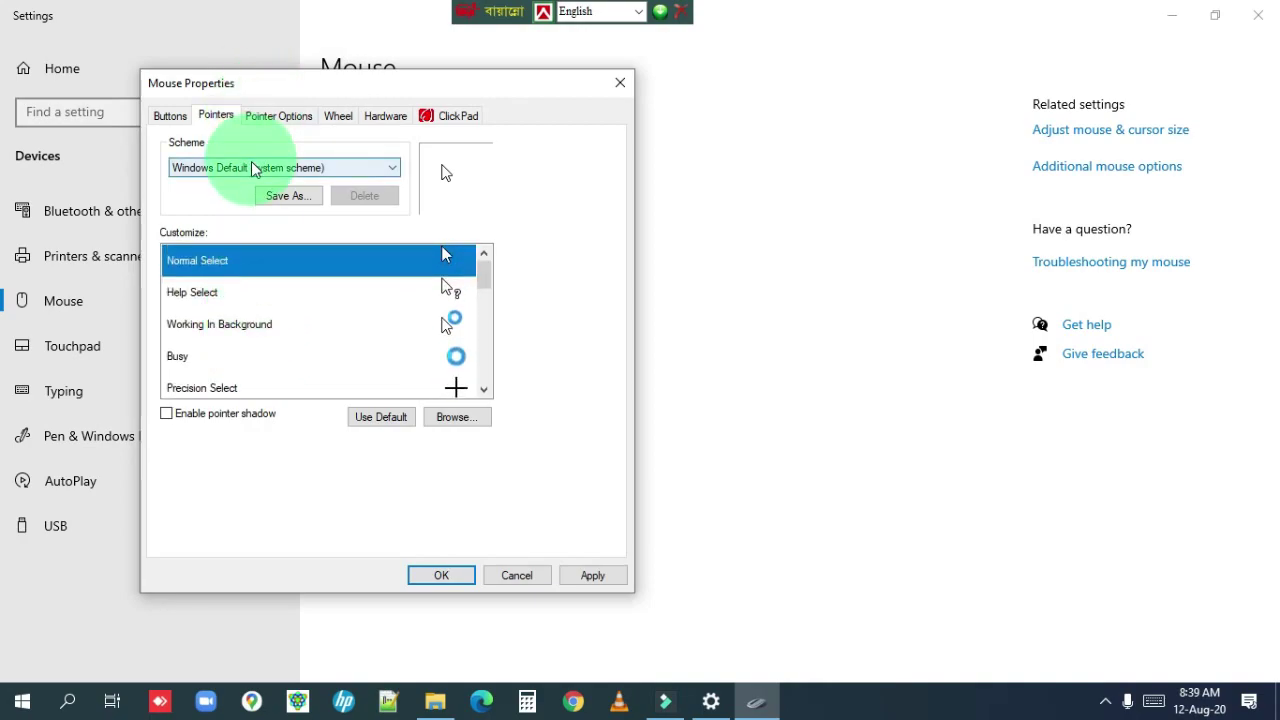
Preview the pointers of the Windows Default (extra large) (system scheme) pointer scheme
left_click(317, 166)
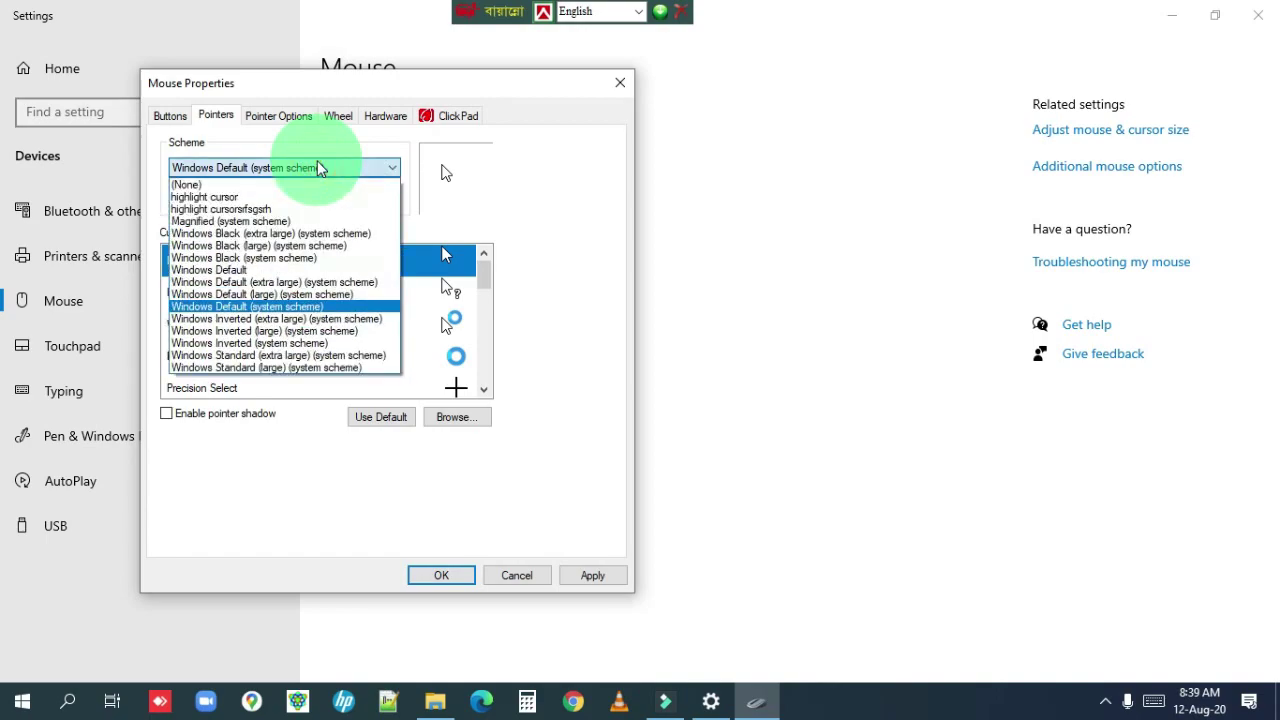
left_click(248, 284)
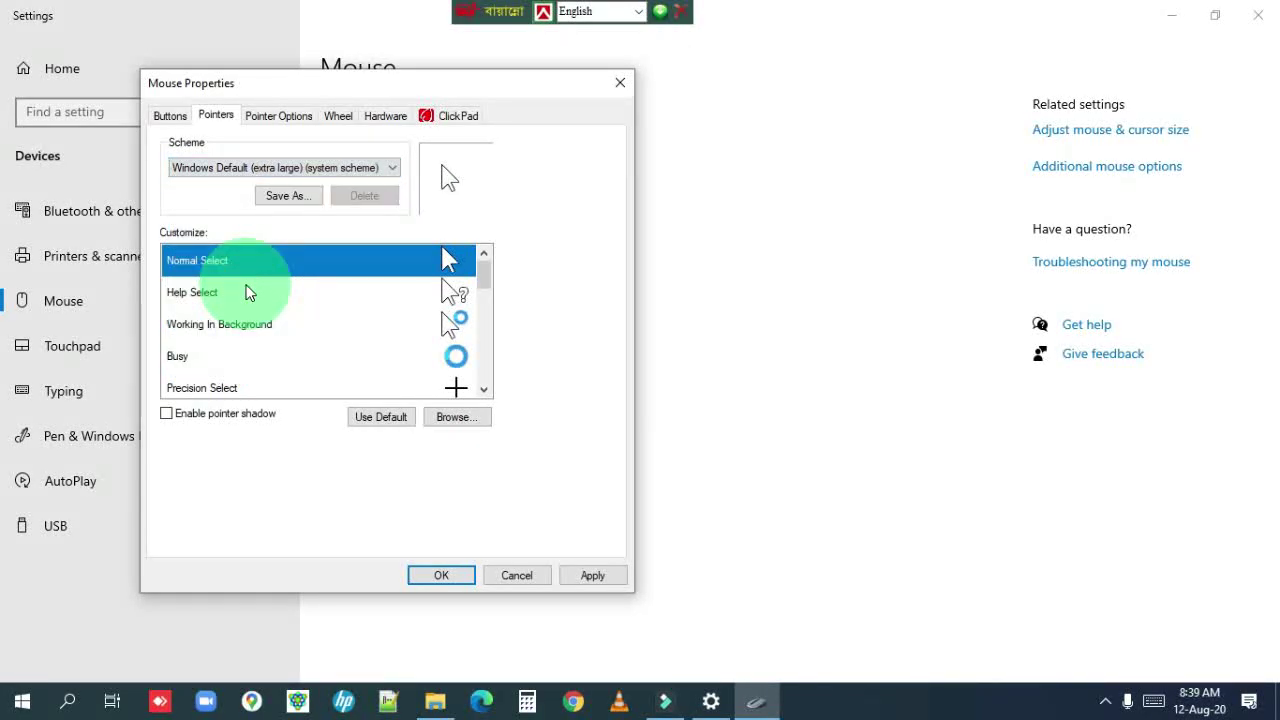
scroll(377, 337, "down", 4)
scroll(377, 340, "up", 5)
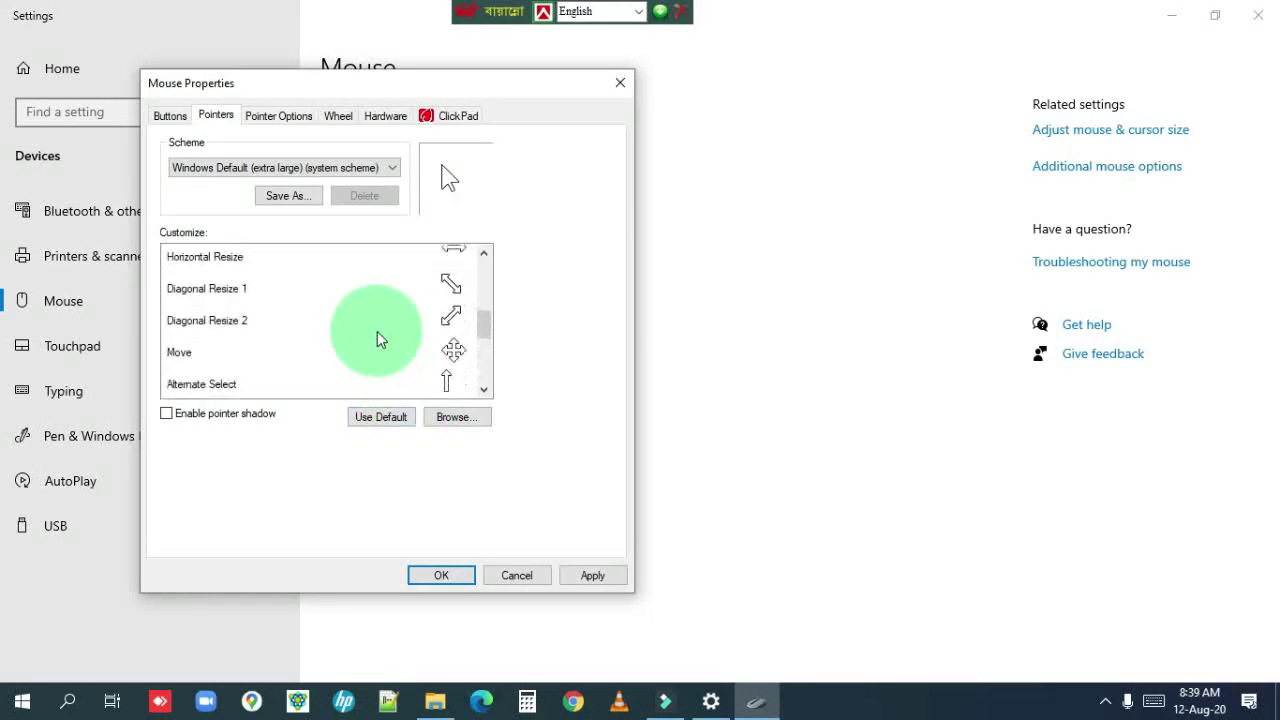
Preview the pointers of the Windows Inverted (system scheme) pointer scheme
left_click(308, 165)
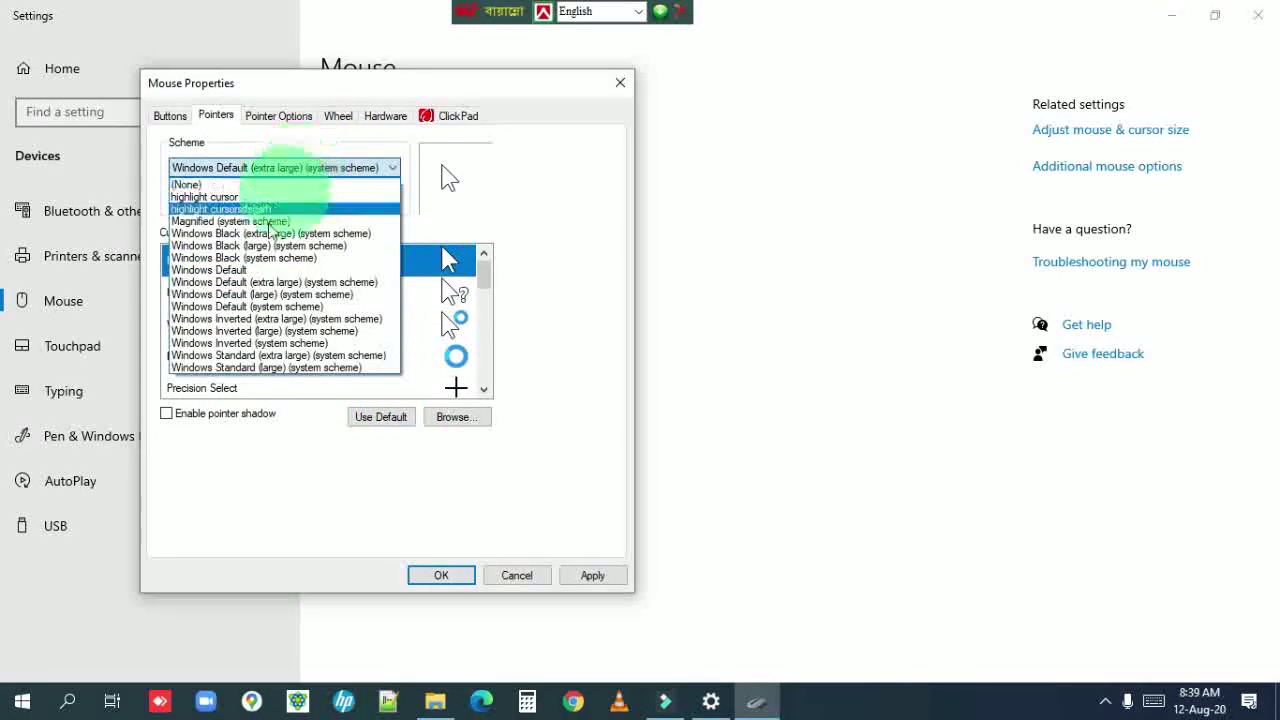
left_click(256, 345)
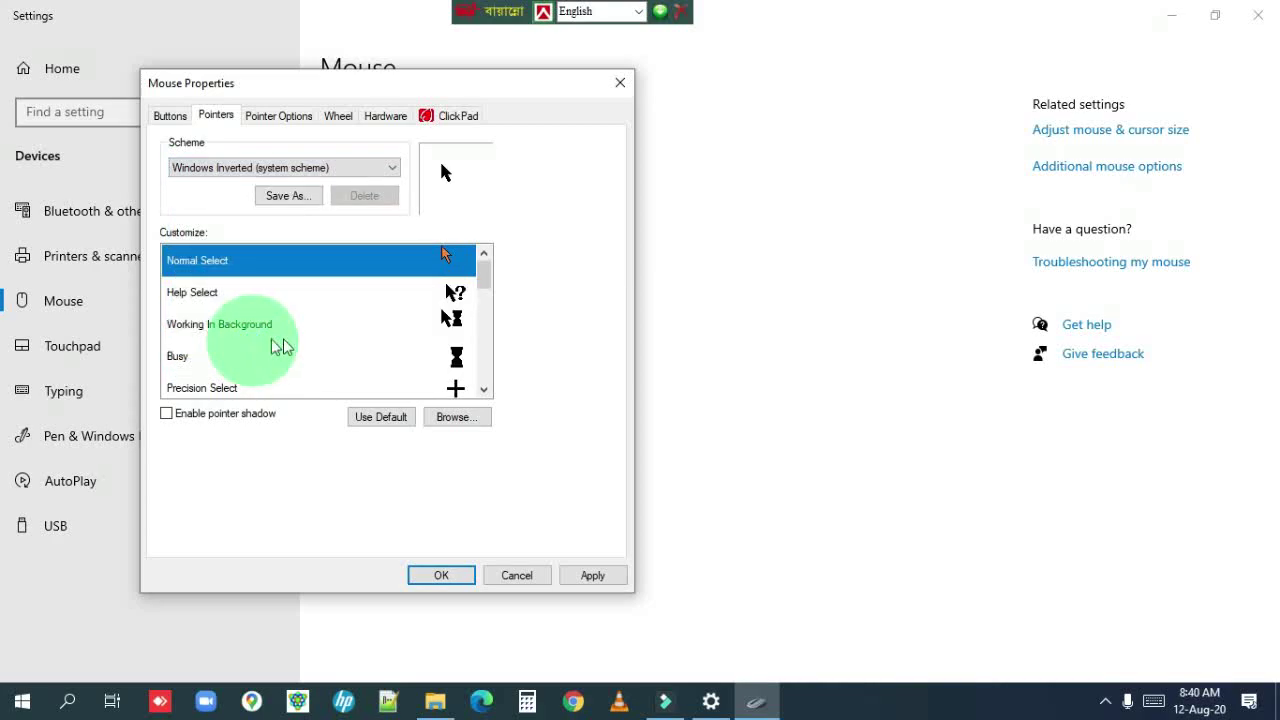
scroll(311, 342, "down", 4)
scroll(313, 342, "up", 4)
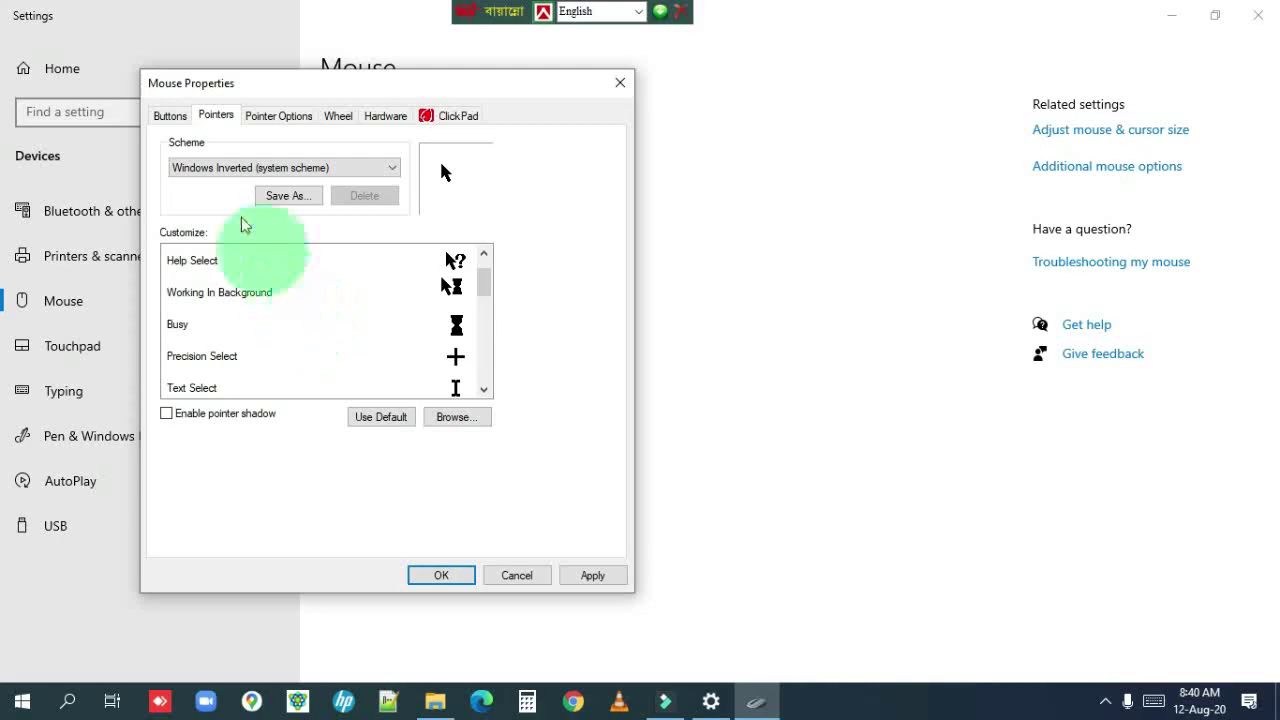
Set the pointer scheme to Windows Default (system scheme) and apply it
left_click(248, 173)
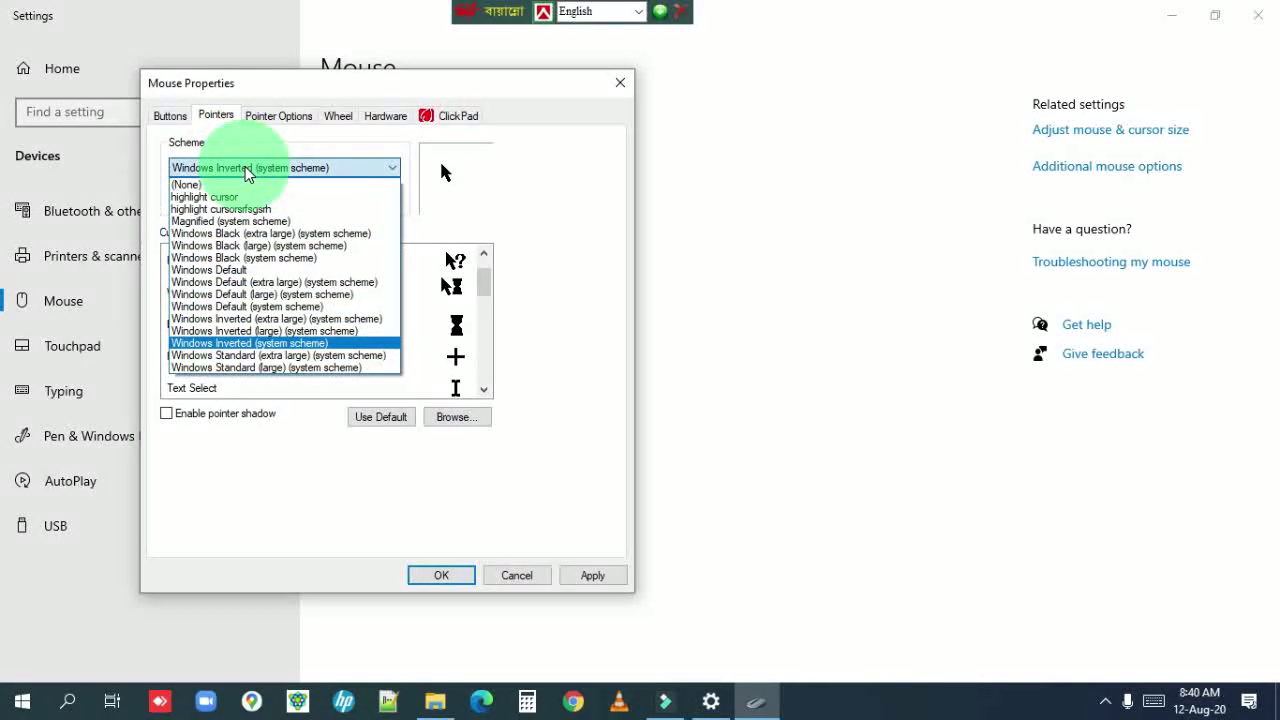
left_click(230, 310)
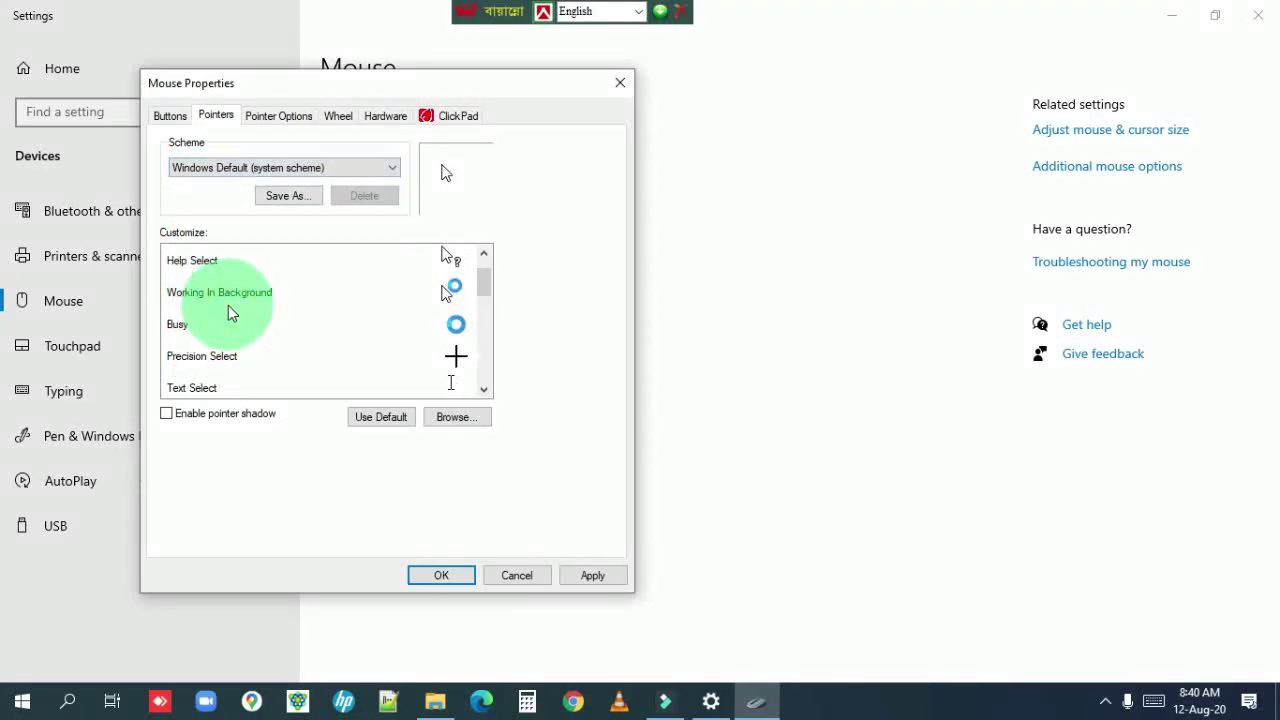
scroll(336, 318, "up", 1)
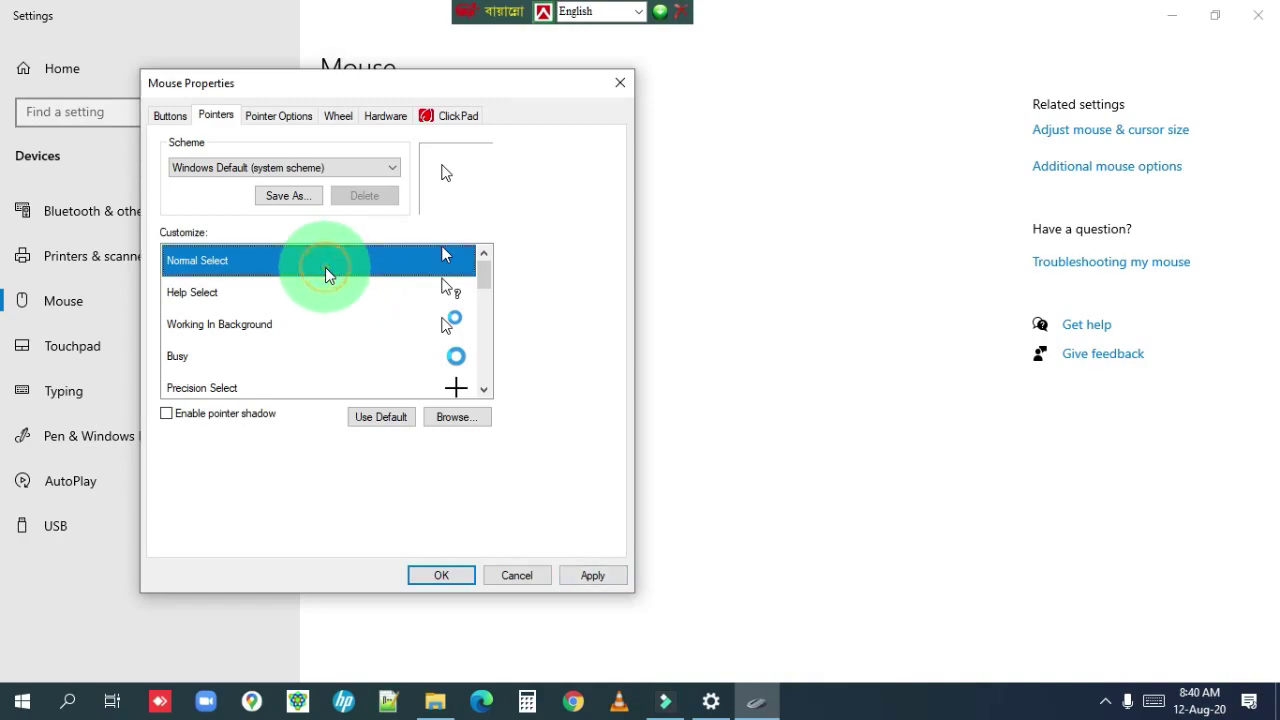
left_click(604, 576)
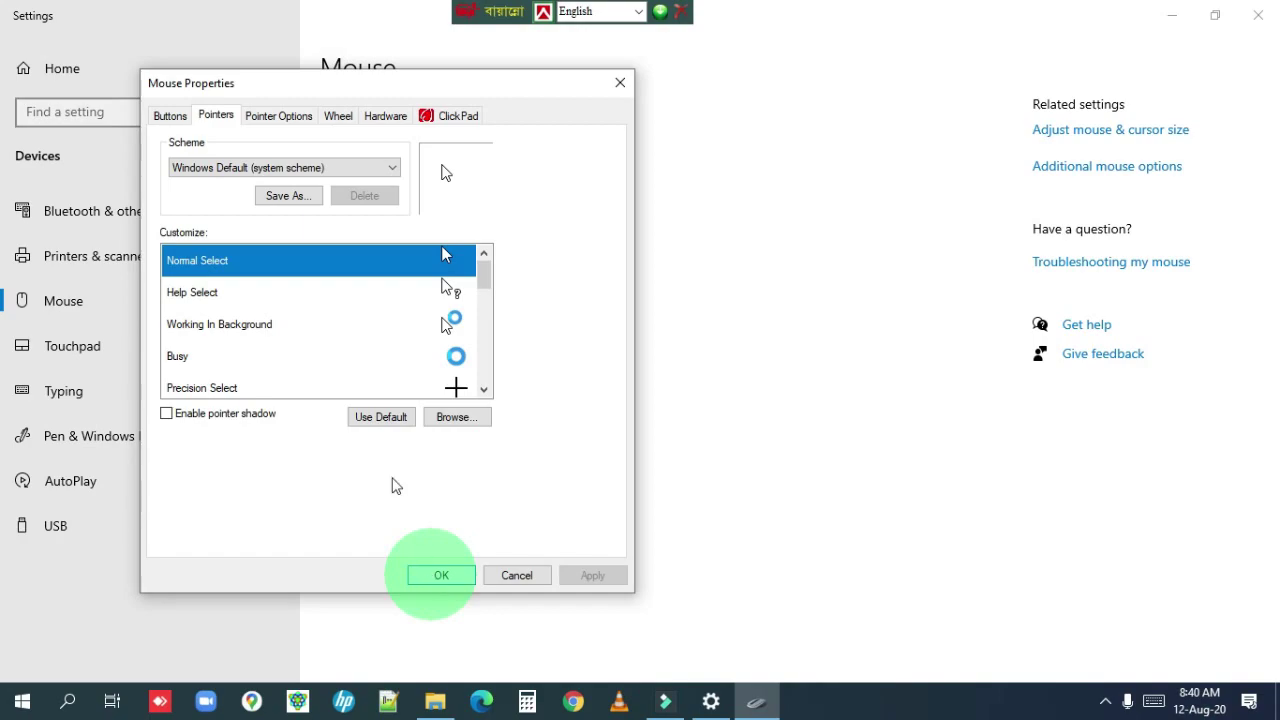
Review the pointer options, wheel and hardware settings of the mouse, and return to the pointer schemes
left_click(285, 116)
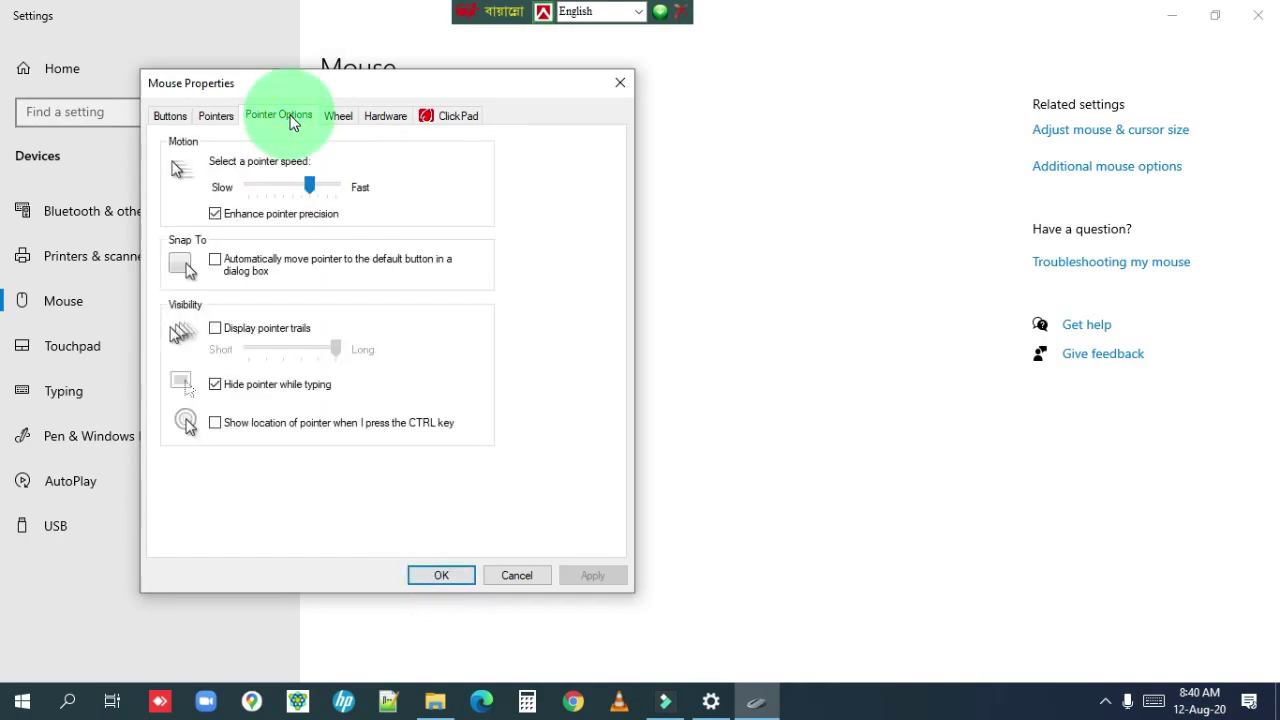
left_click(338, 116)
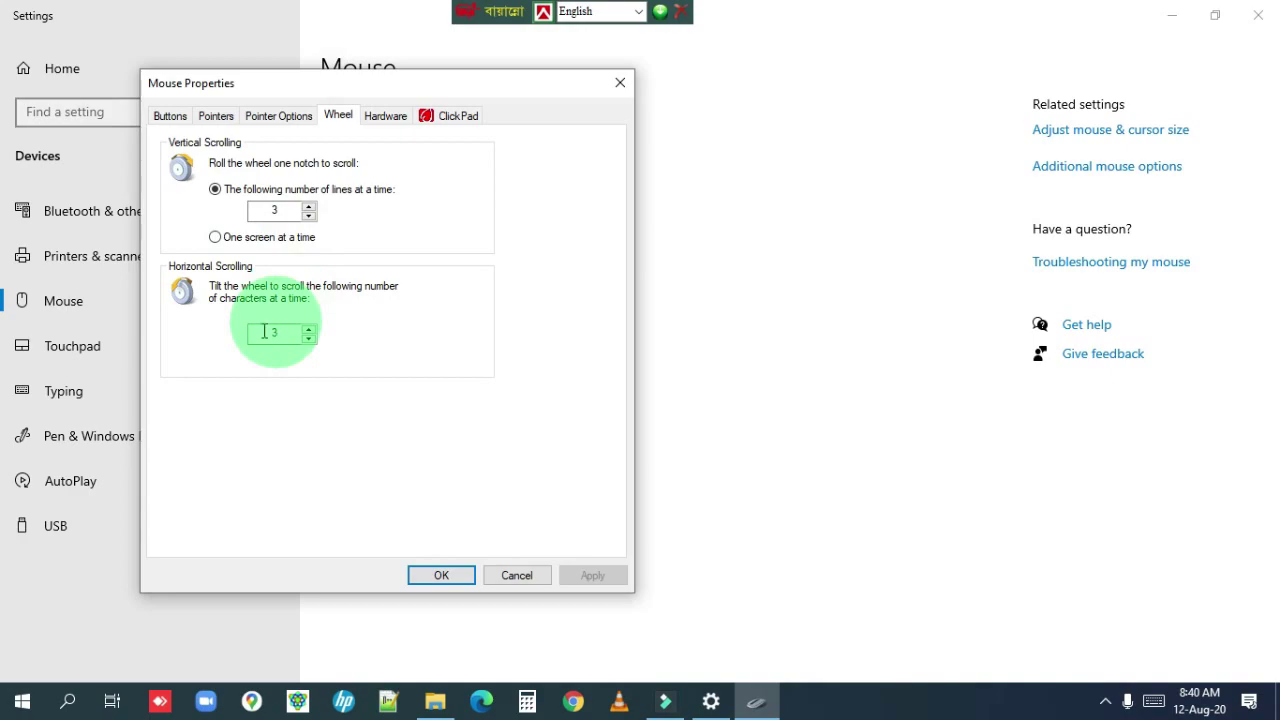
left_click(378, 116)
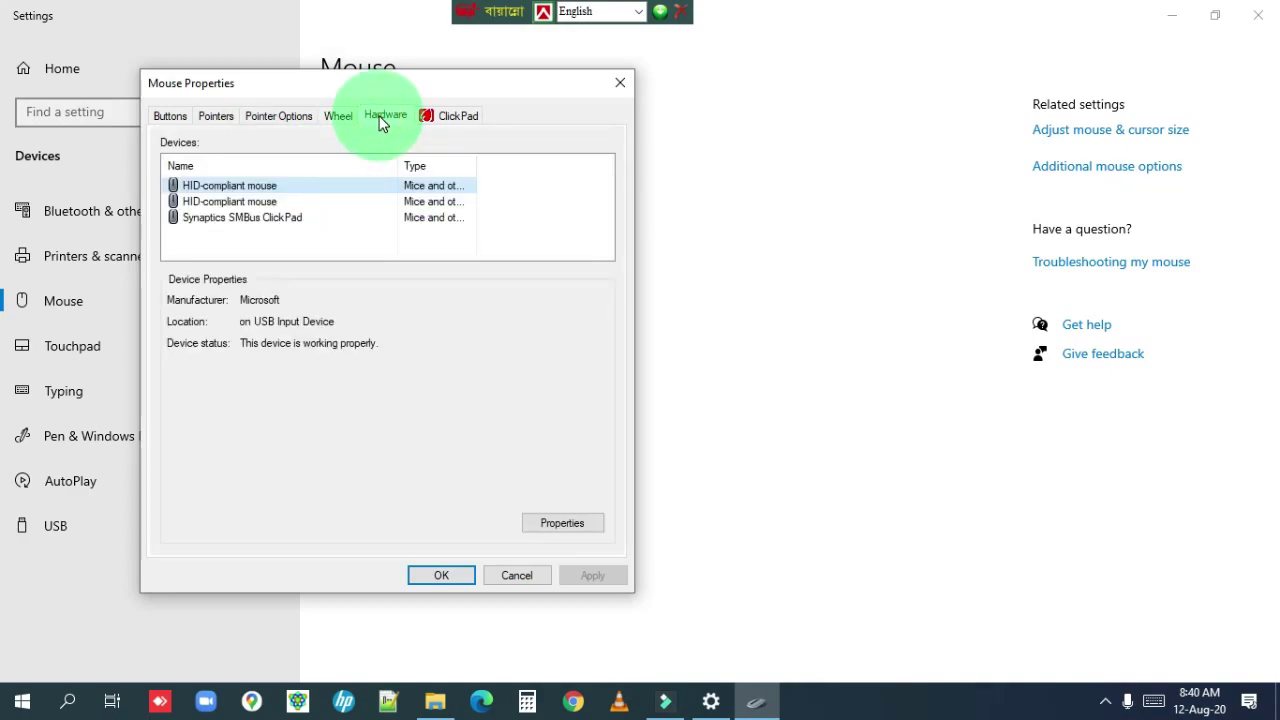
left_click(213, 119)
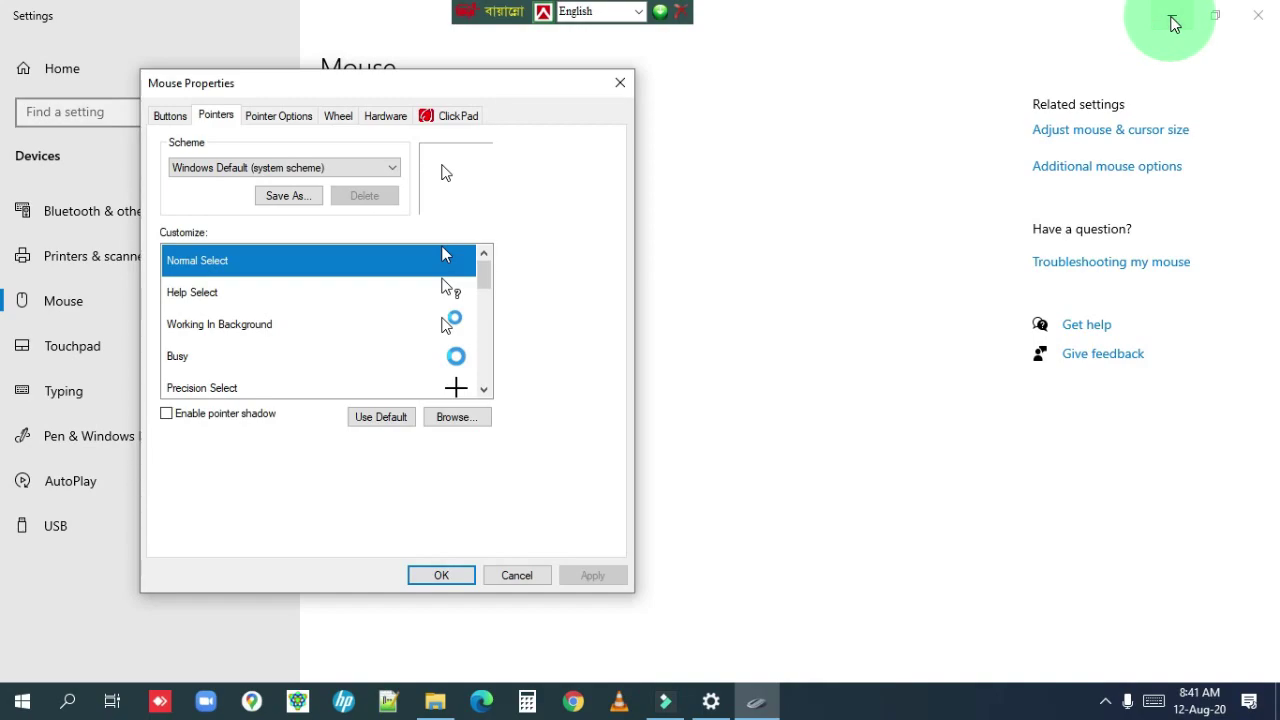
left_click(1173, 22)
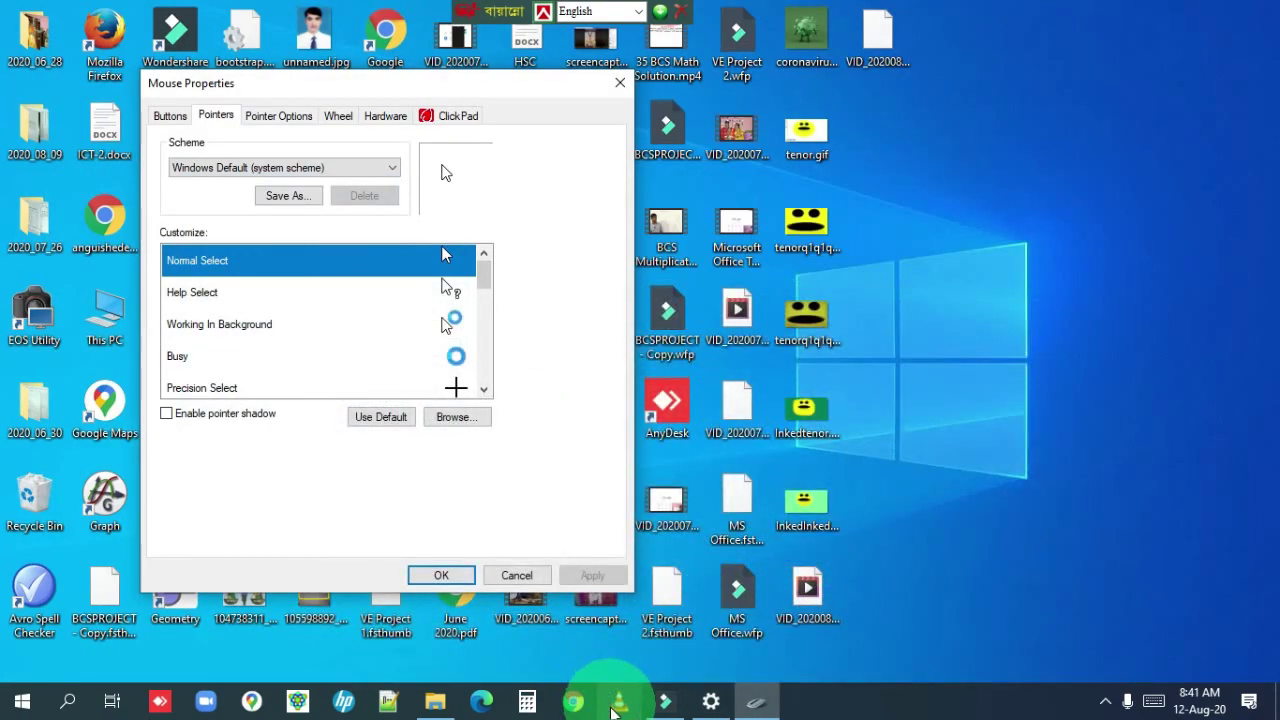
left_click(573, 701)
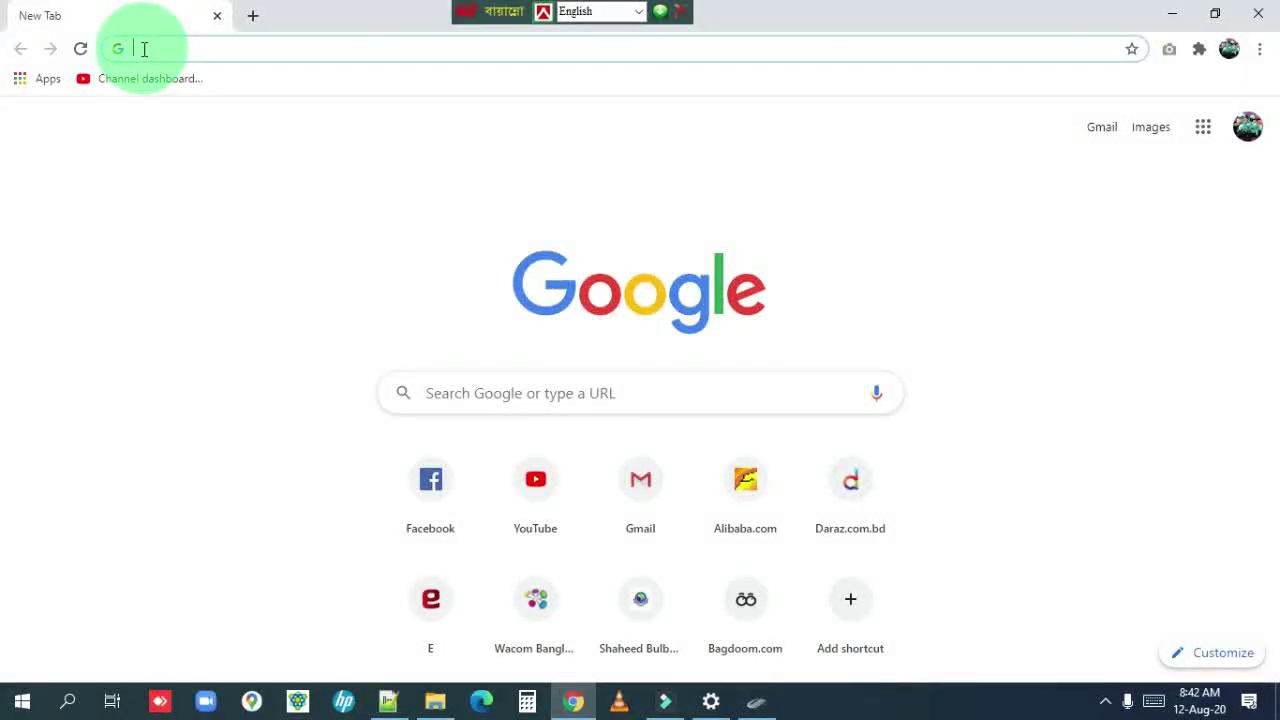
type("http://www.rw-designer.com")
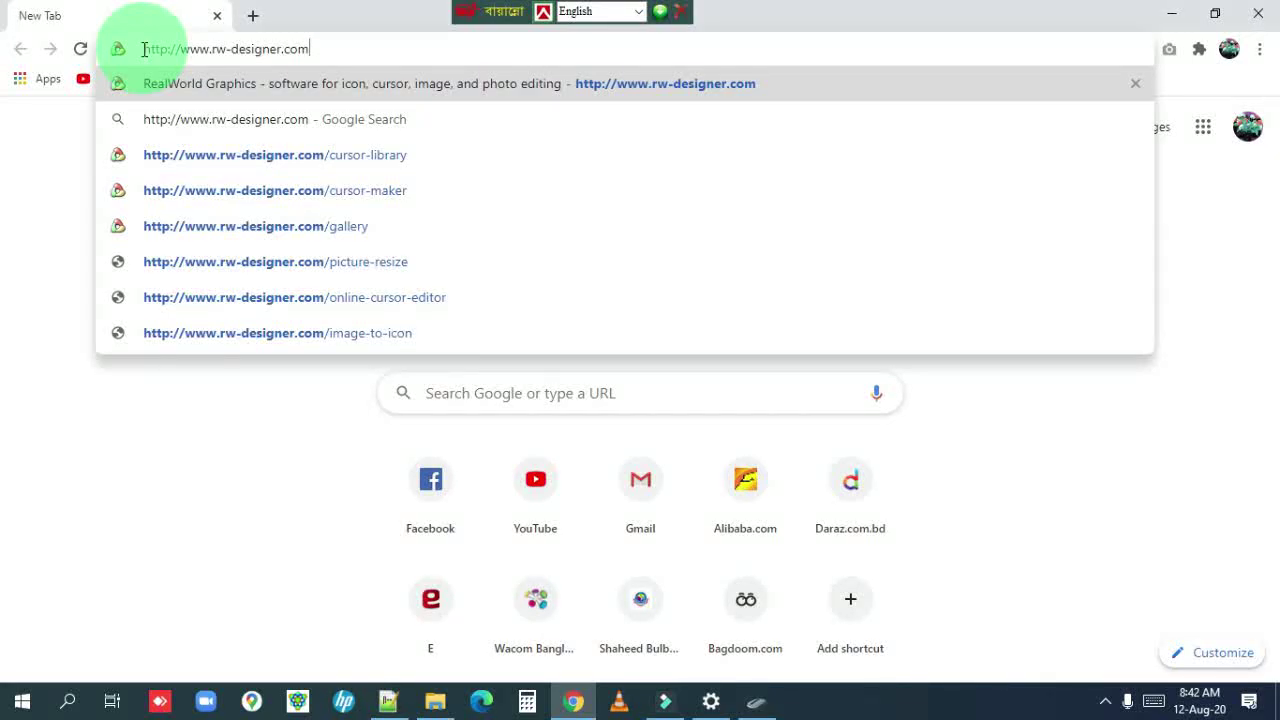
key("Return")
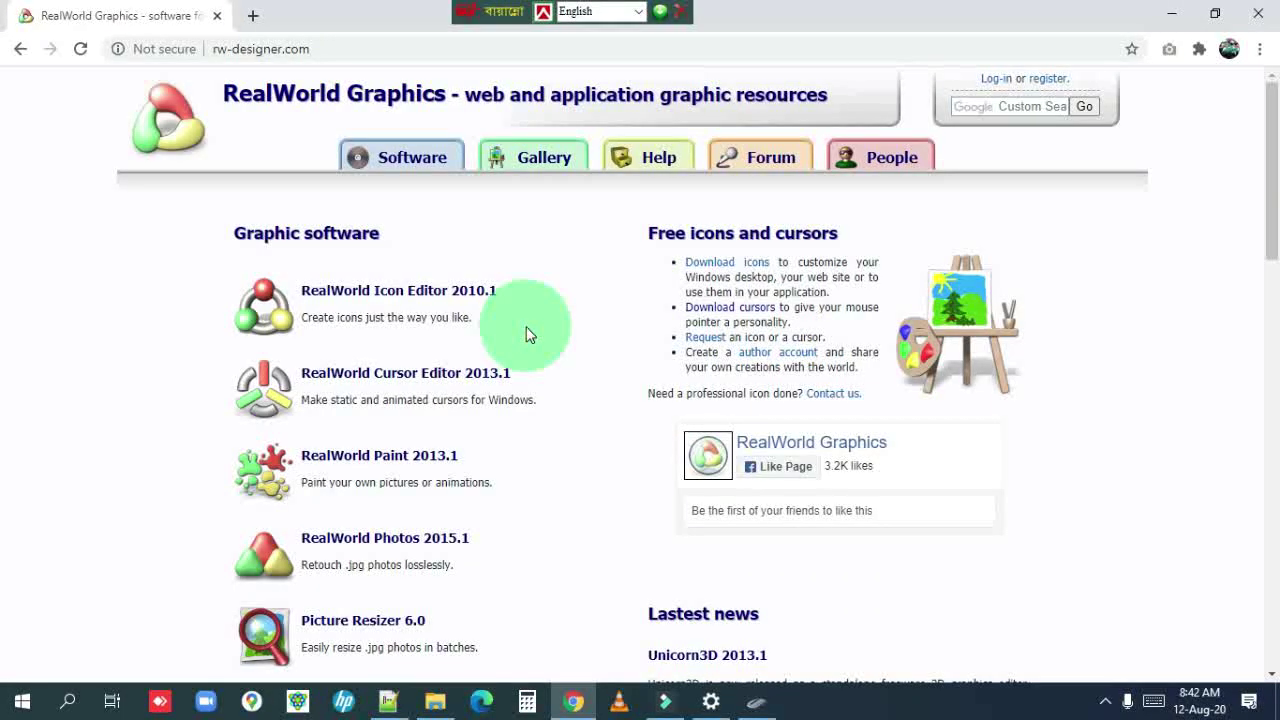
Look over the RealWorld Graphics home page and open its icon and cursor gallery
scroll(528, 335, "down", 5)
scroll(530, 343, "up", 3)
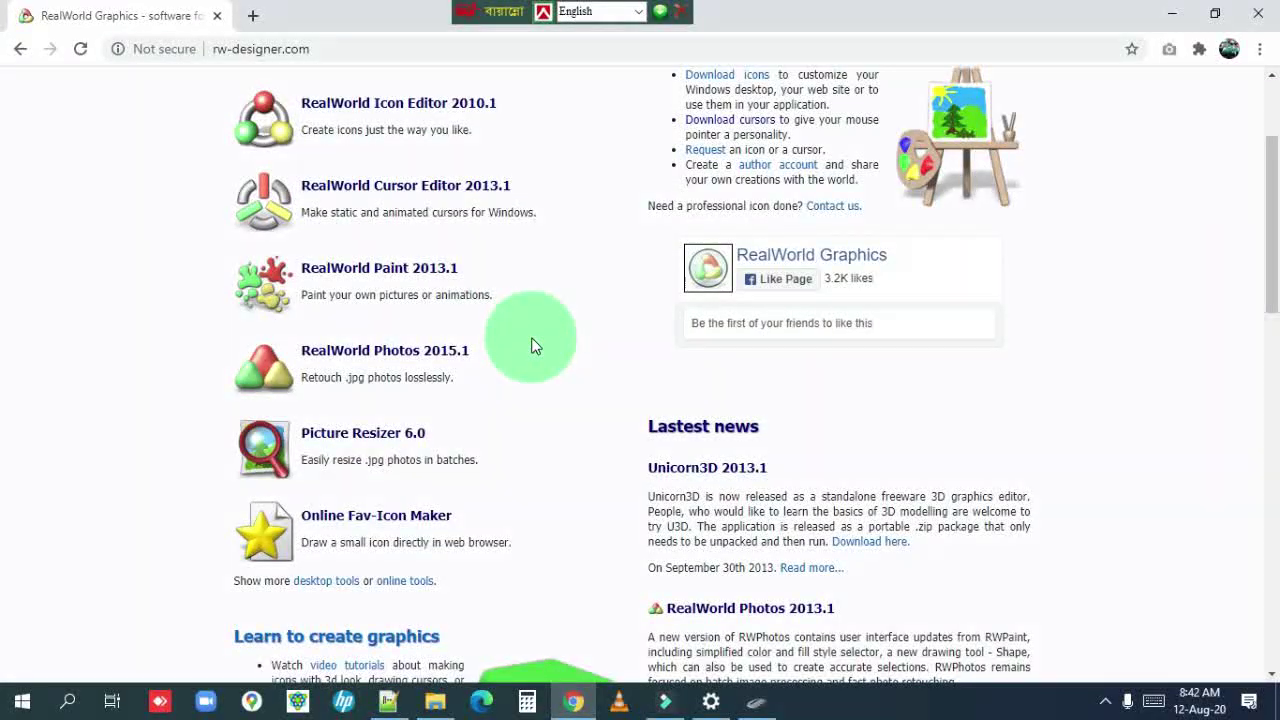
scroll(531, 337, "up", 2)
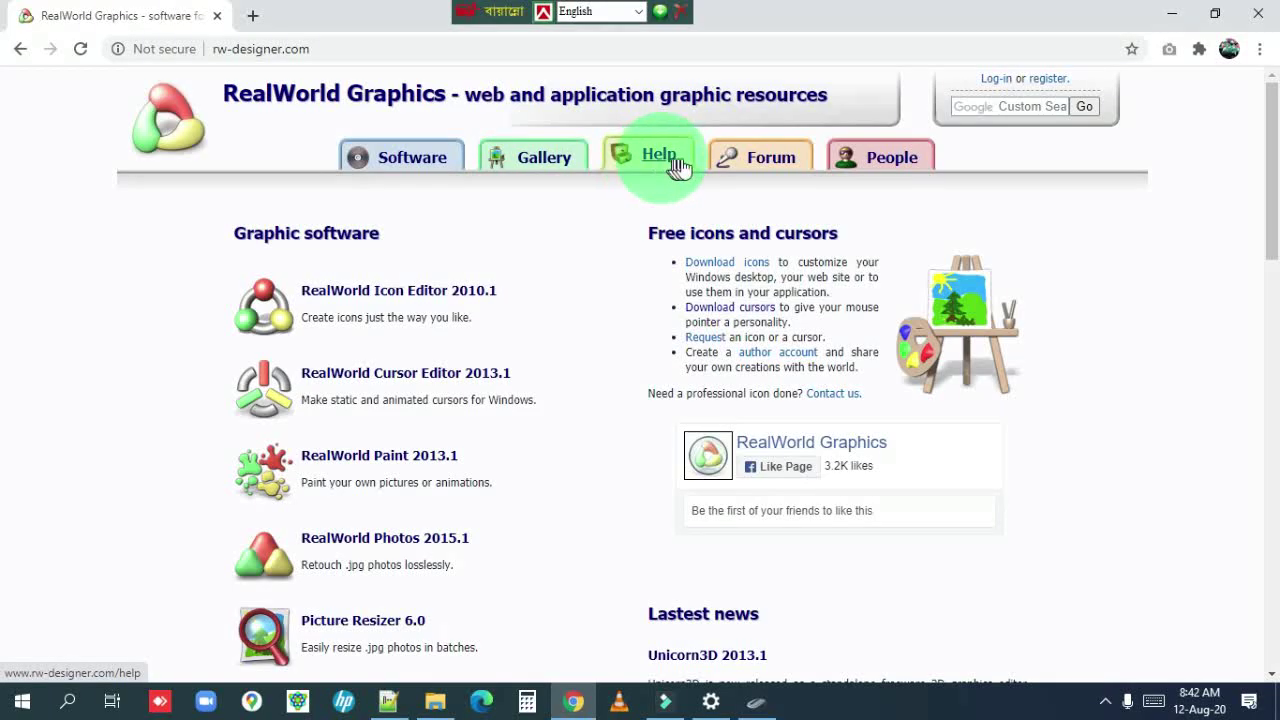
left_click(531, 165)
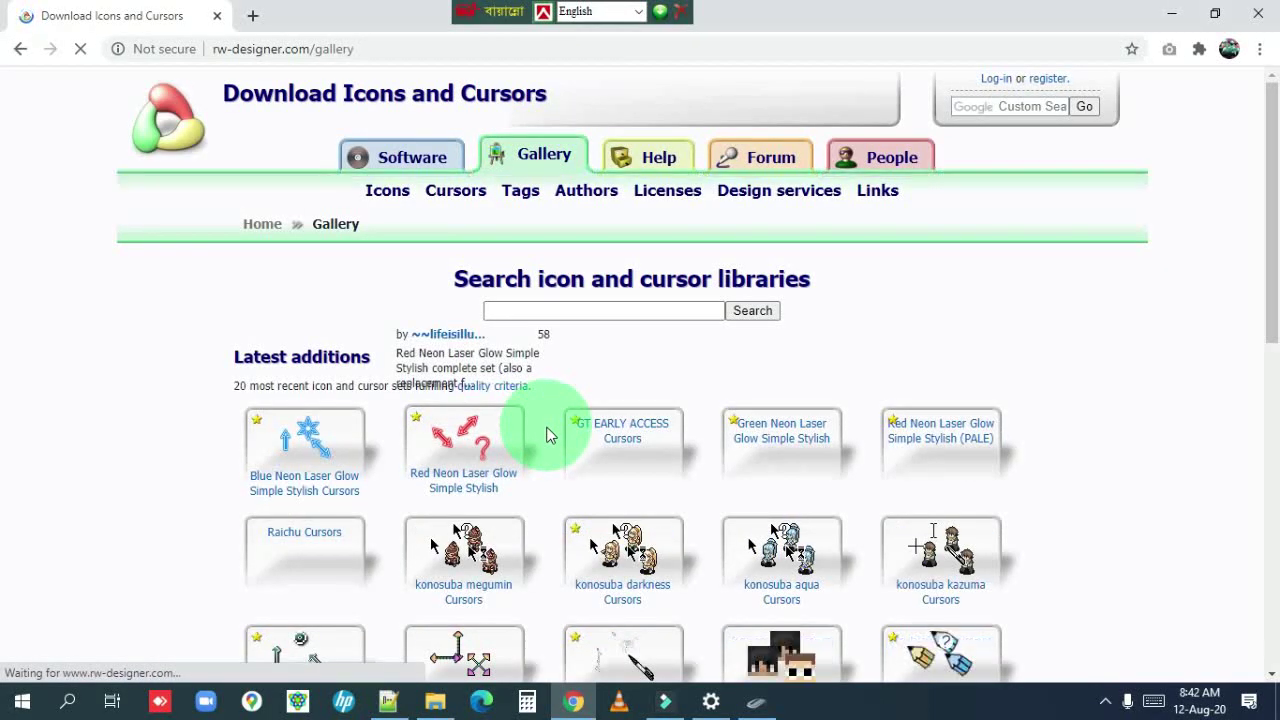
Search the icon and cursor libraries for "Highlight cursor"
scroll(549, 441, "down", 2)
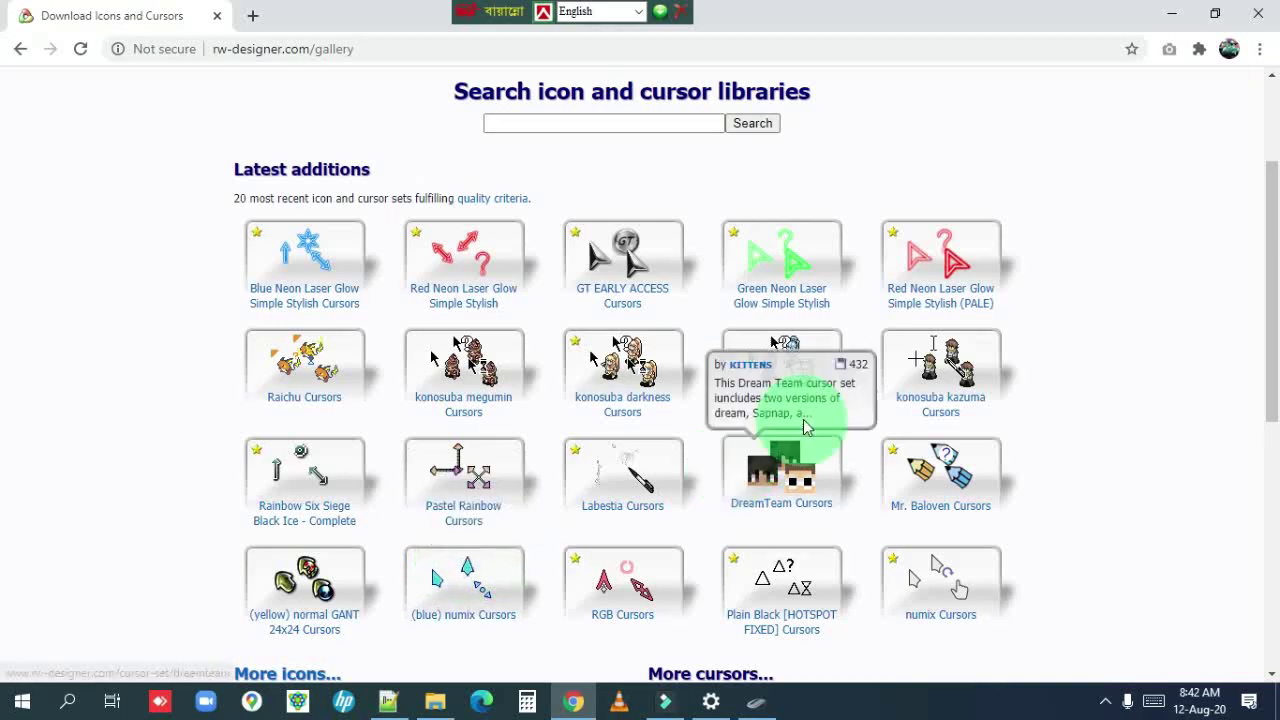
scroll(771, 471, "down", 5)
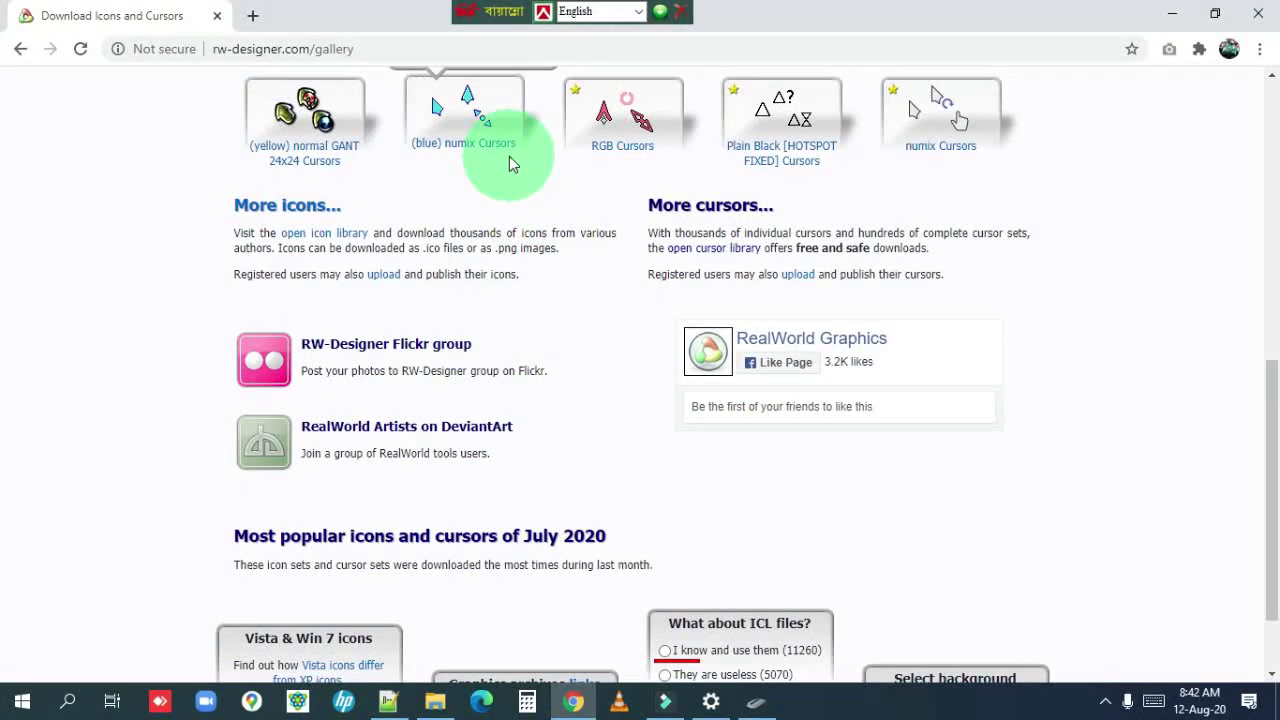
scroll(523, 209, "up", 3)
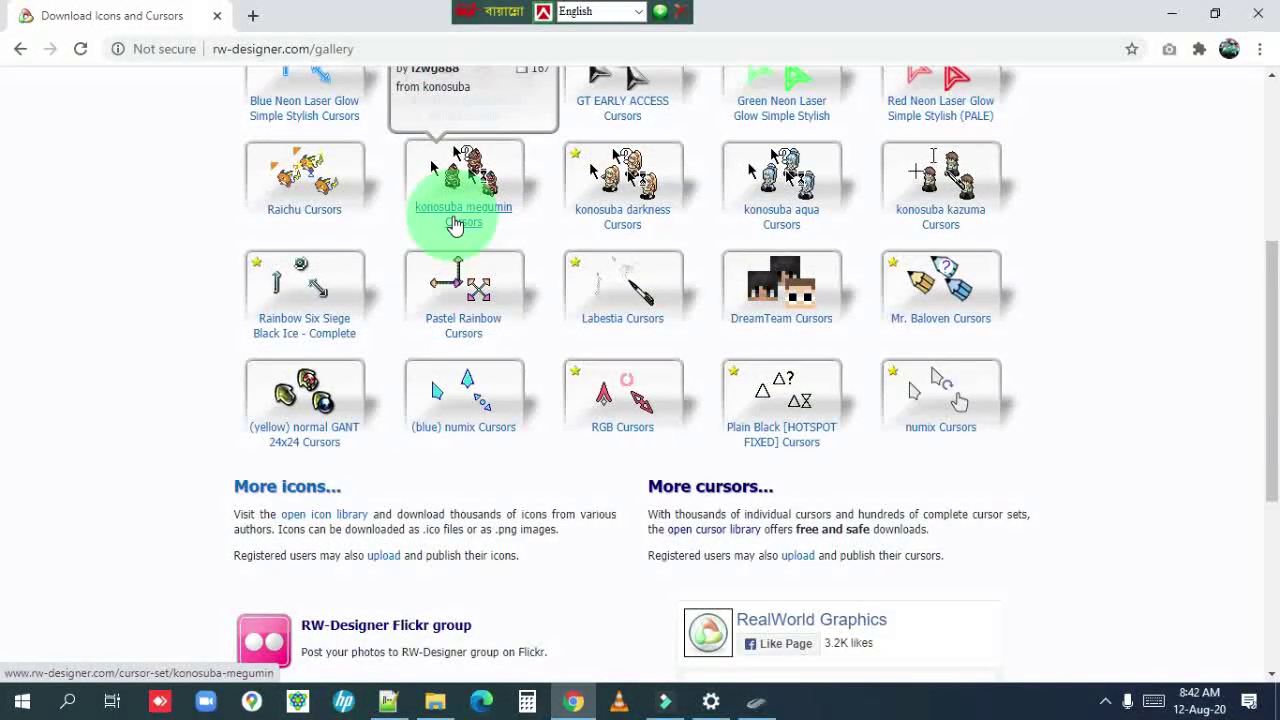
scroll(614, 394, "down", 3)
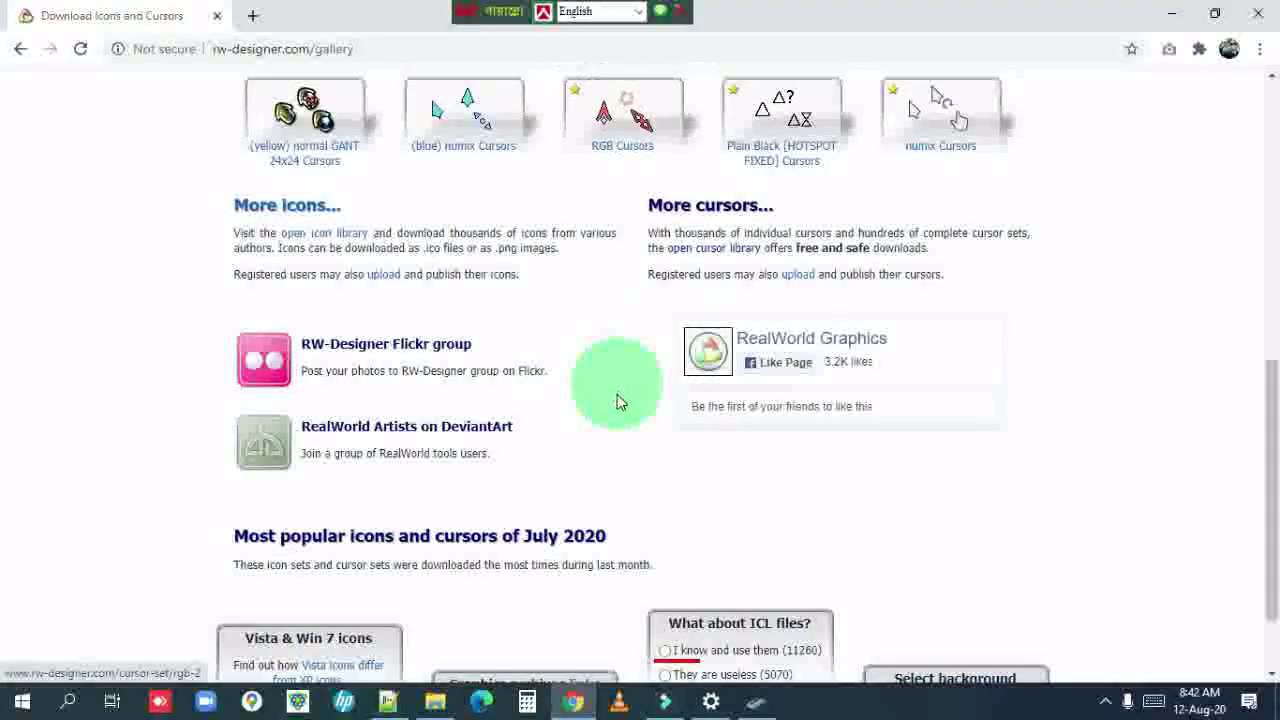
scroll(600, 420, "down", 1)
scroll(480, 343, "up", 8)
left_click(528, 316)
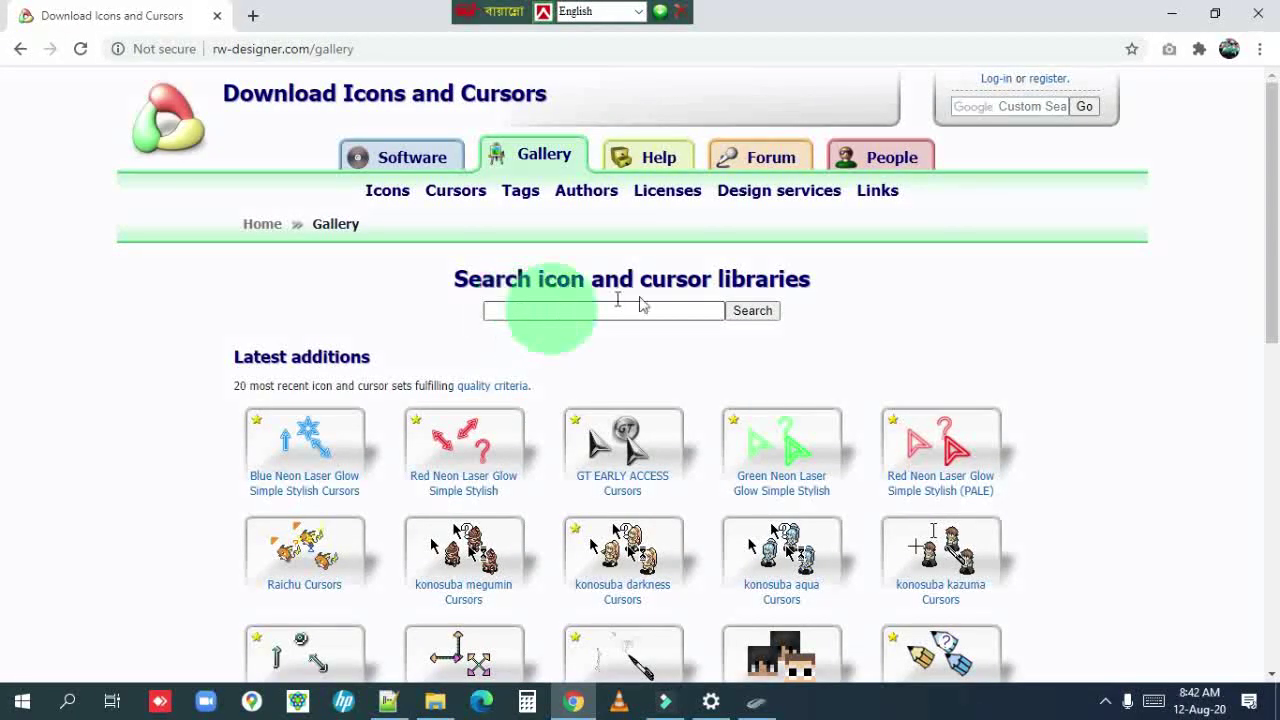
left_click(519, 312)
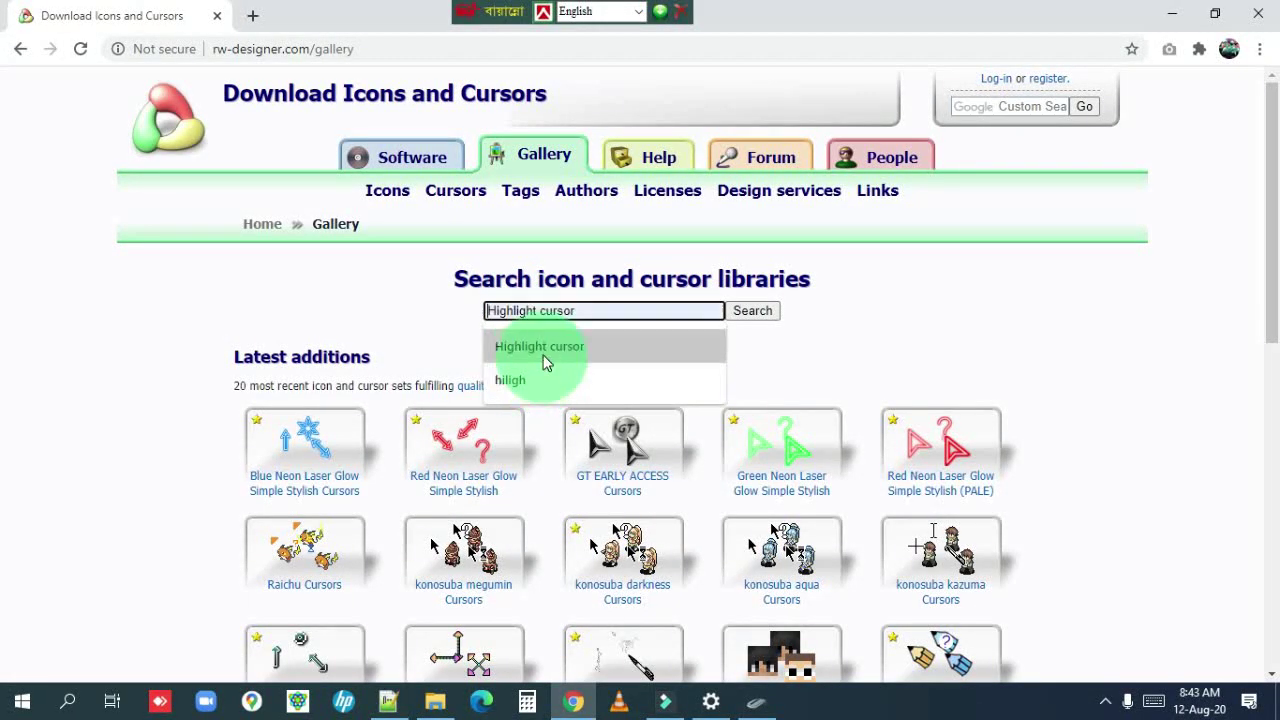
left_click(547, 352)
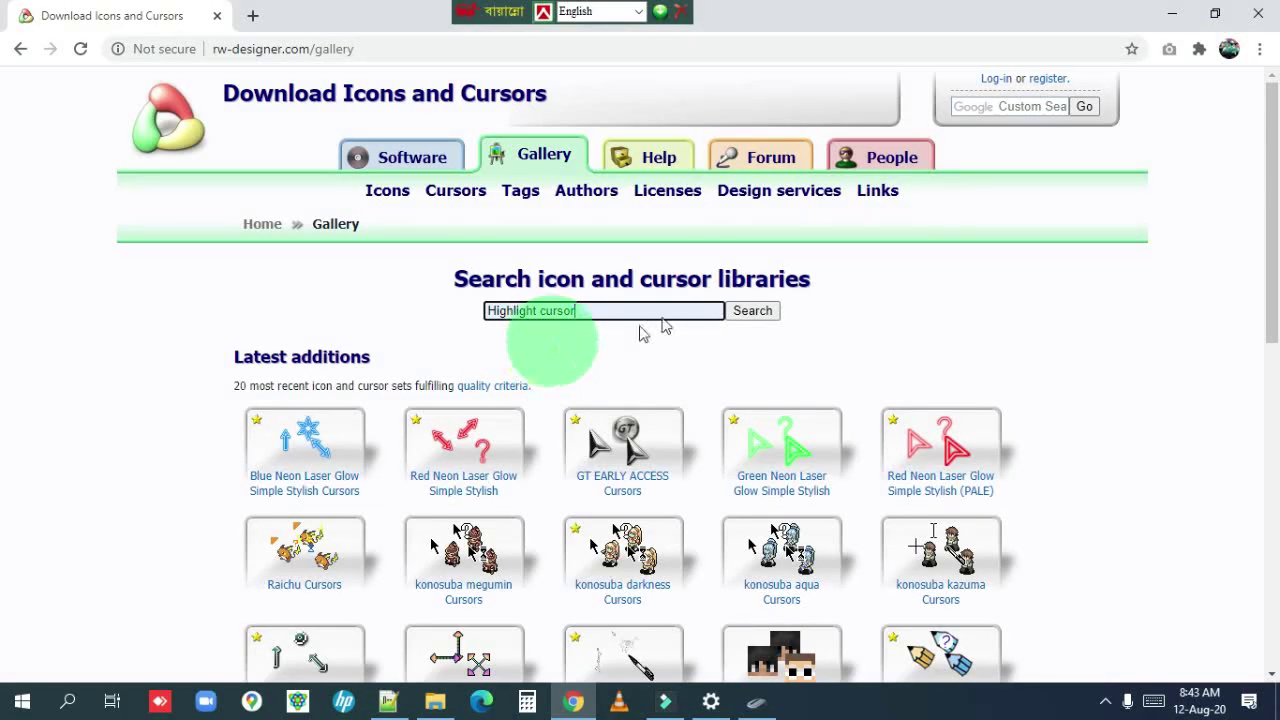
left_click(754, 314)
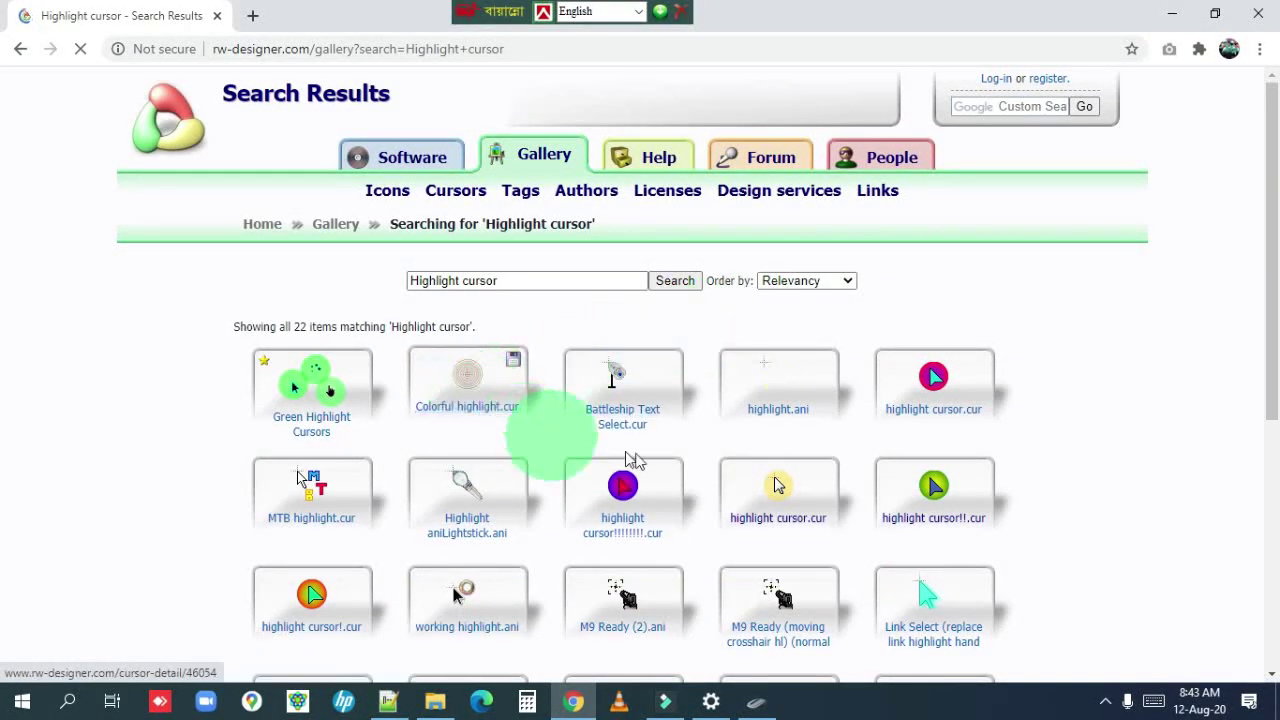
Open the details page of cursor highlight.cur from the search results and download the cursor
scroll(709, 458, "down", 1)
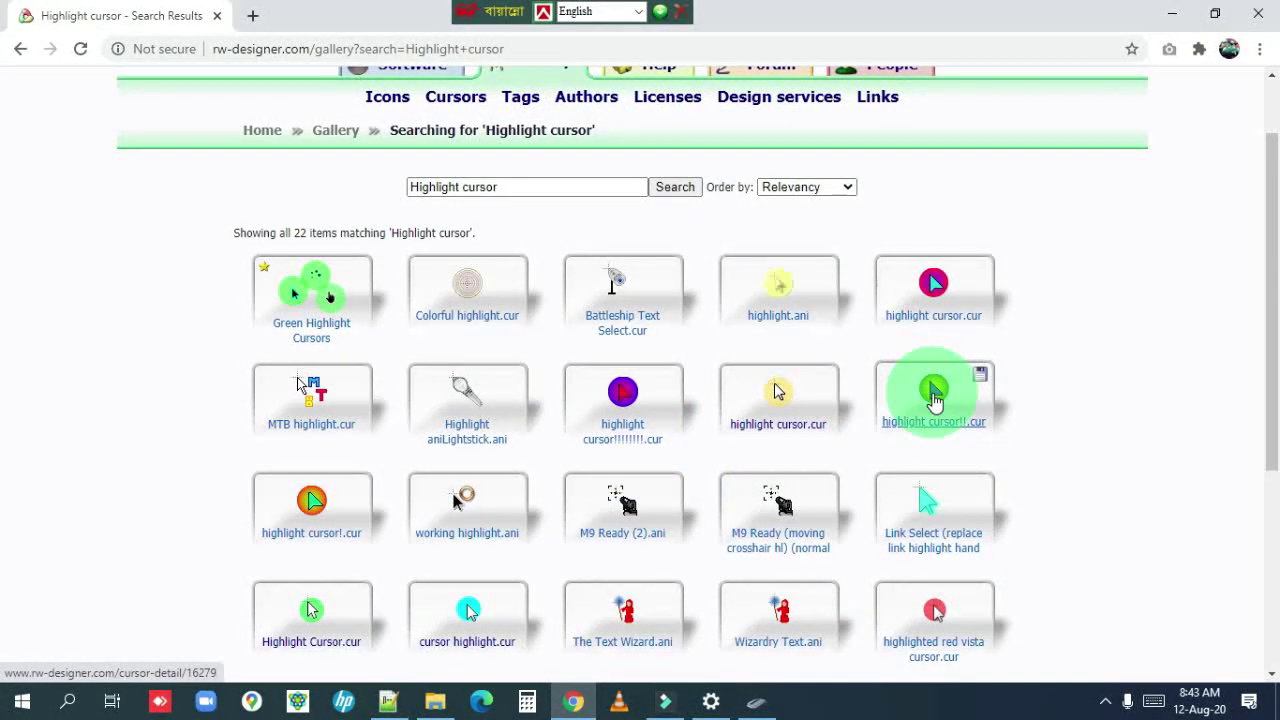
scroll(429, 359, "down", 3)
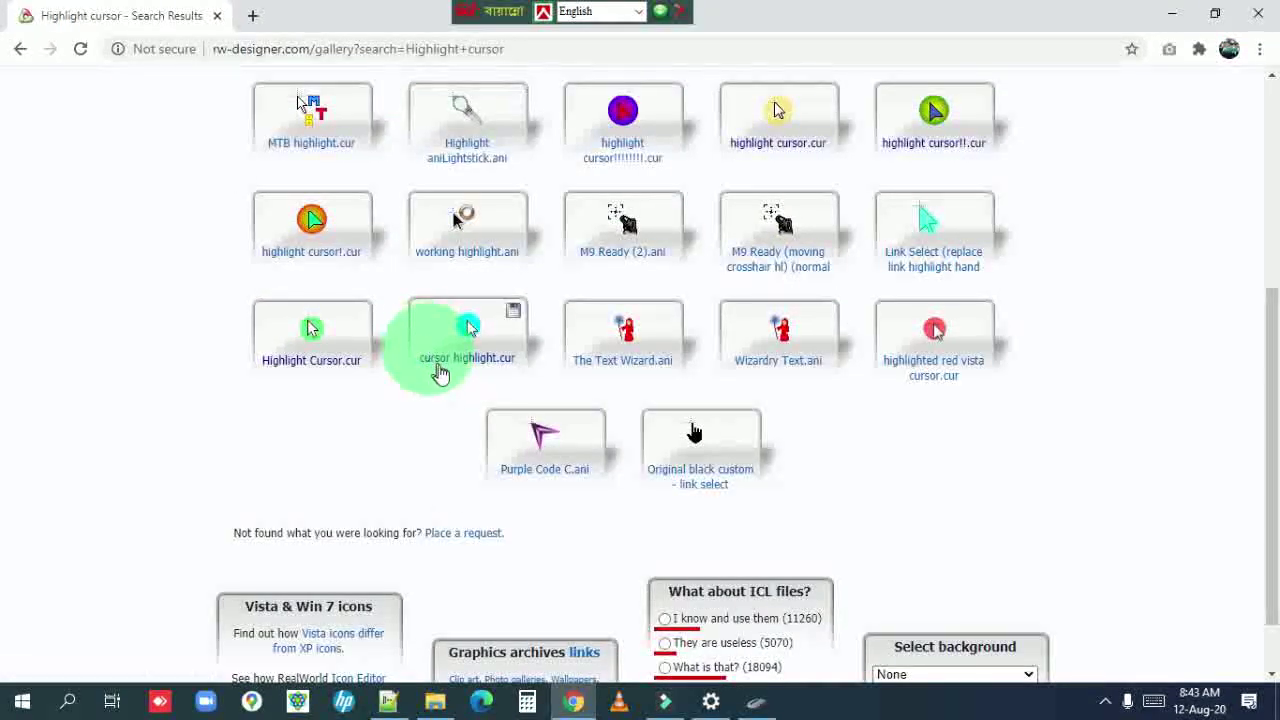
scroll(429, 362, "up", 2)
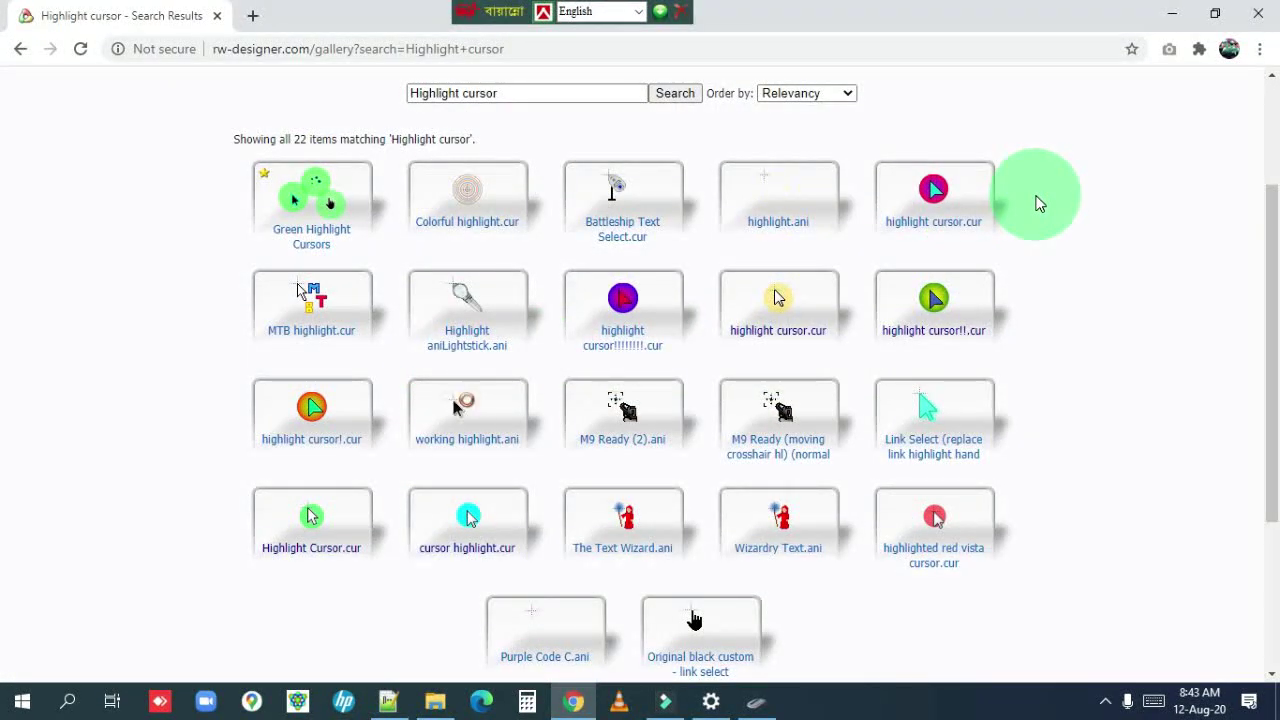
key("ctrl+plus")
key("ctrl+plus")
key("ctrl+plus")
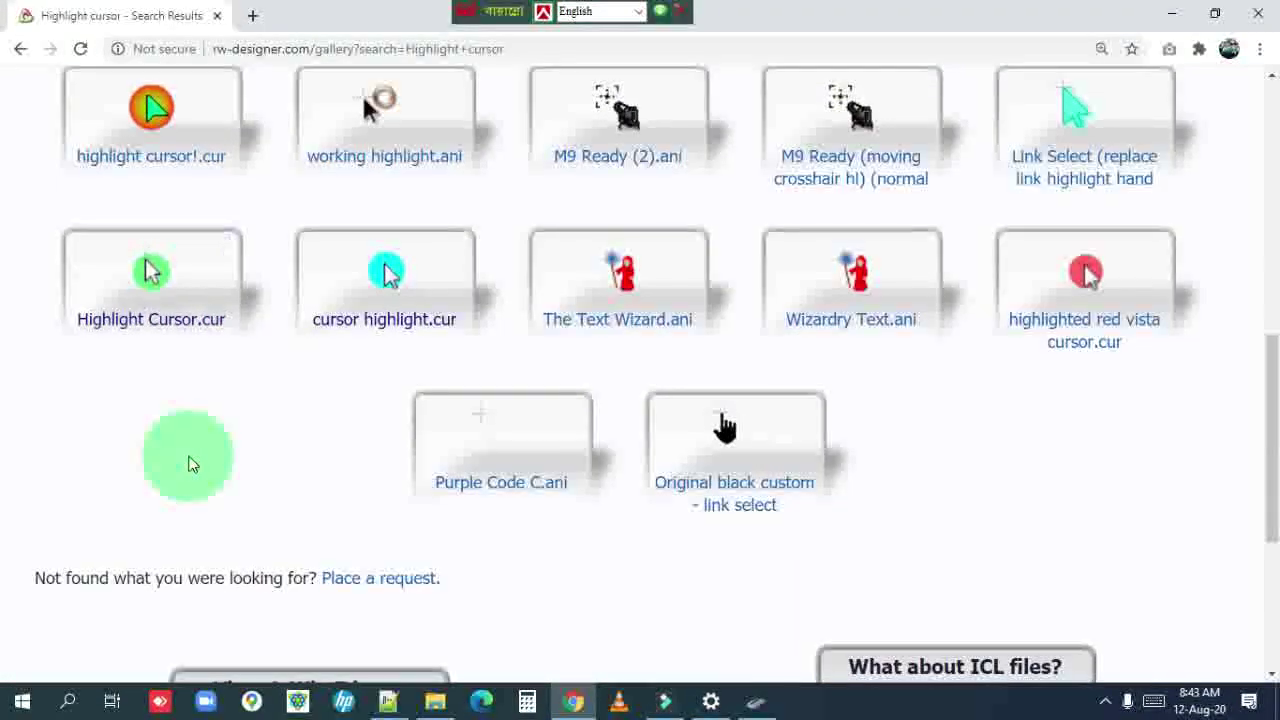
scroll(337, 429, "up", 1)
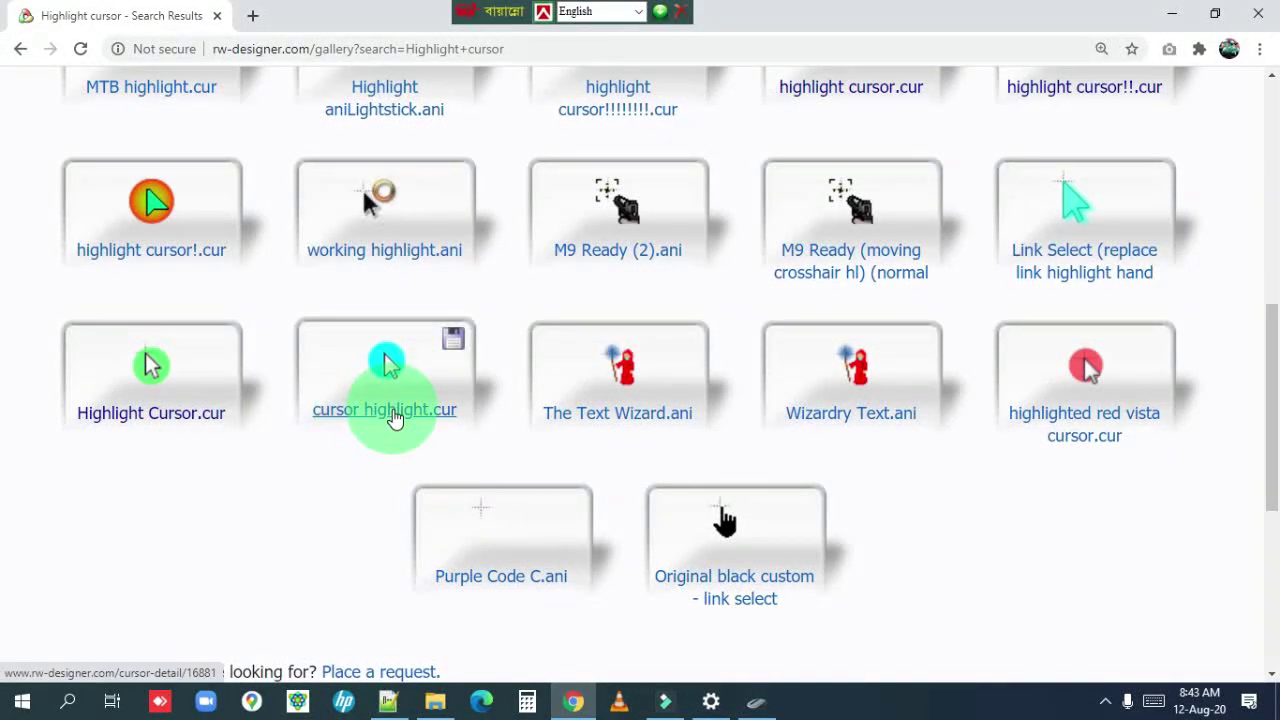
left_click(395, 420)
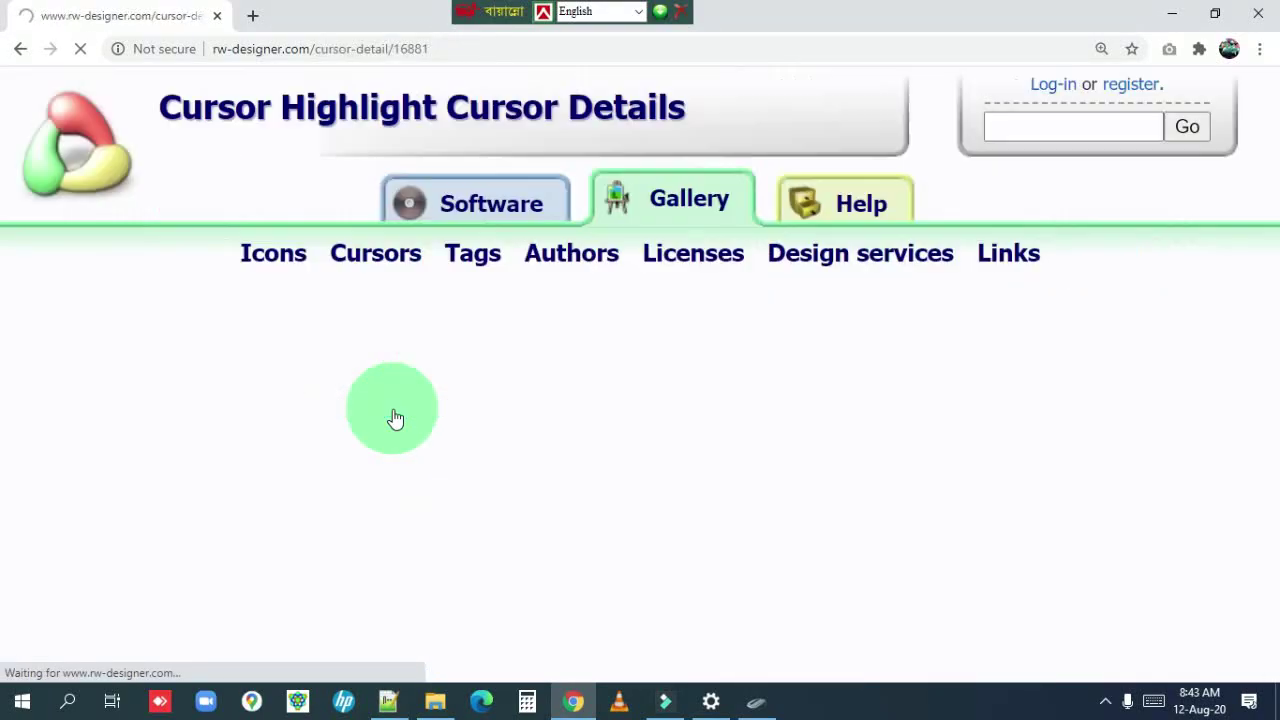
scroll(430, 470, "down", 2)
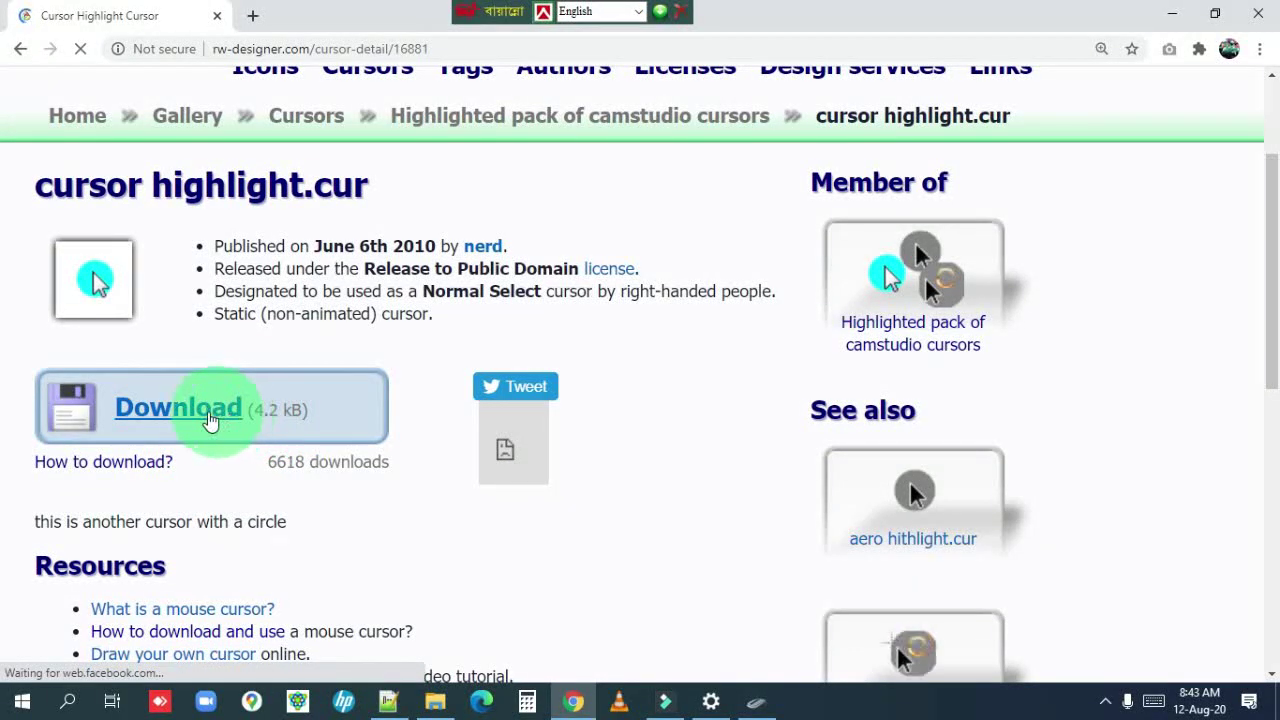
left_click(200, 420)
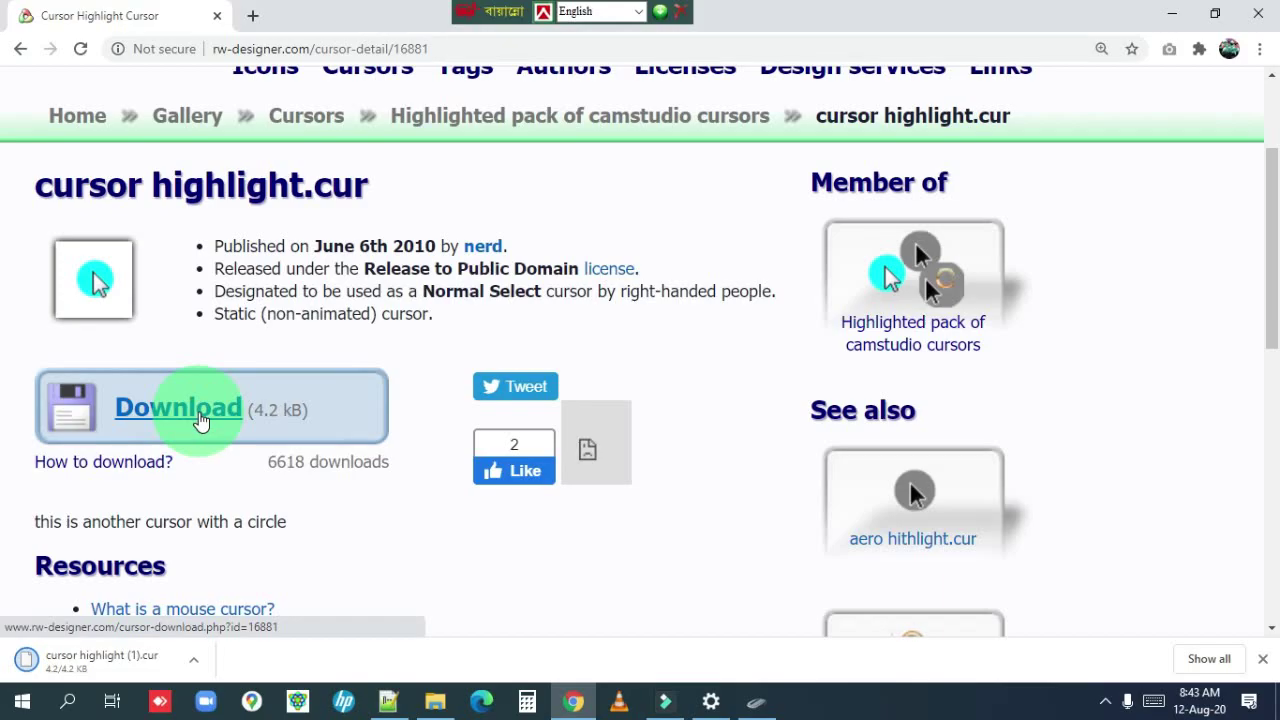
Return to the search results, open highlighted red vista cursor.cur and download it
scroll(631, 428, "up", 2)
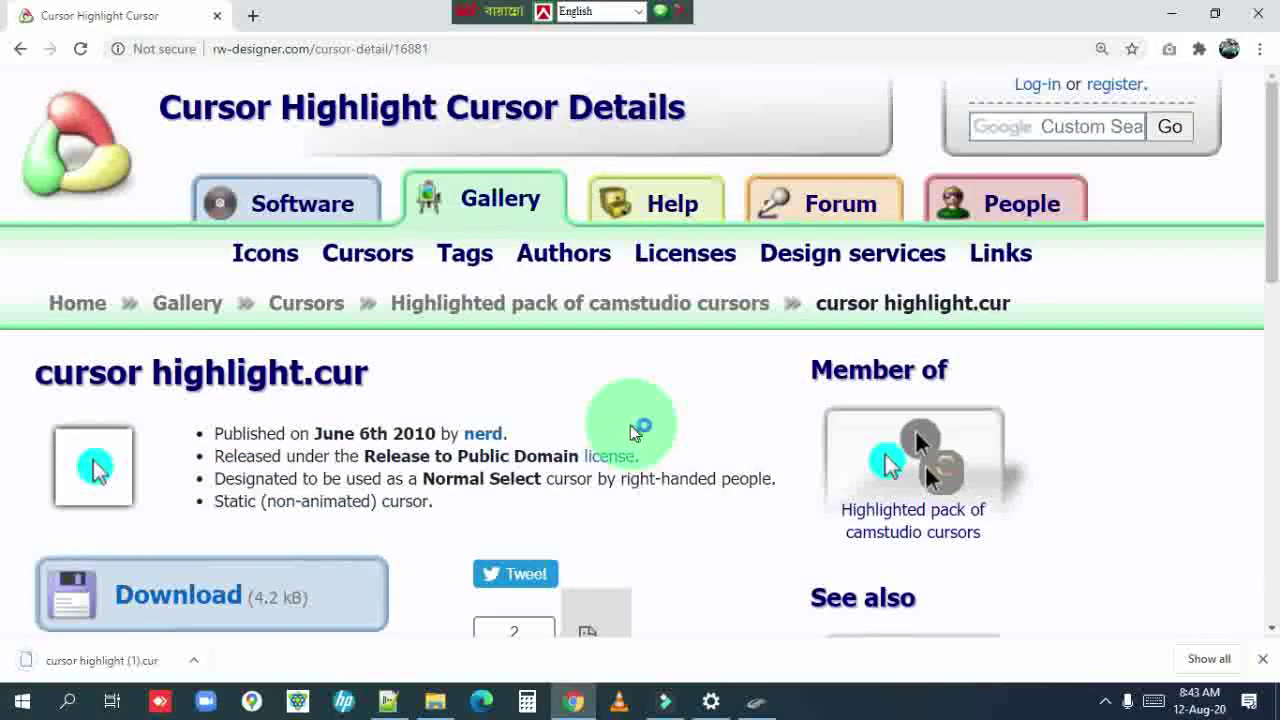
scroll(600, 422, "down", 1)
scroll(563, 420, "up", 1)
scroll(534, 434, "down", 3)
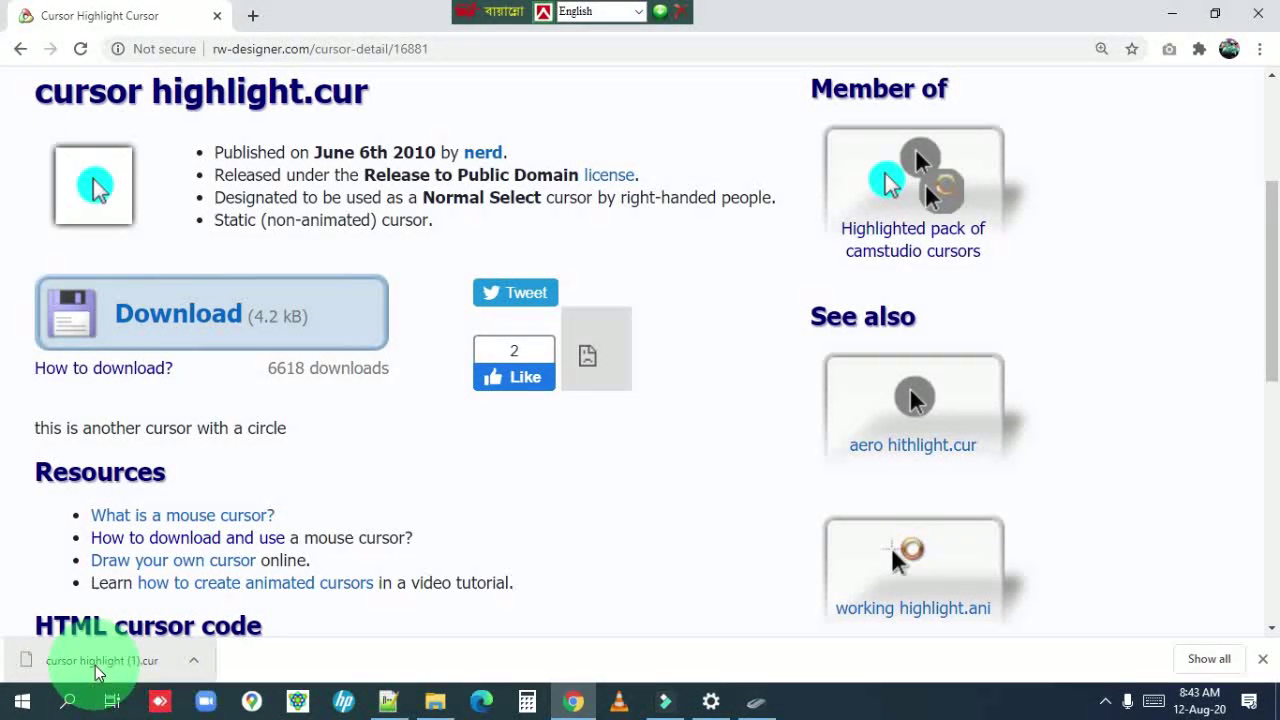
left_click(22, 50)
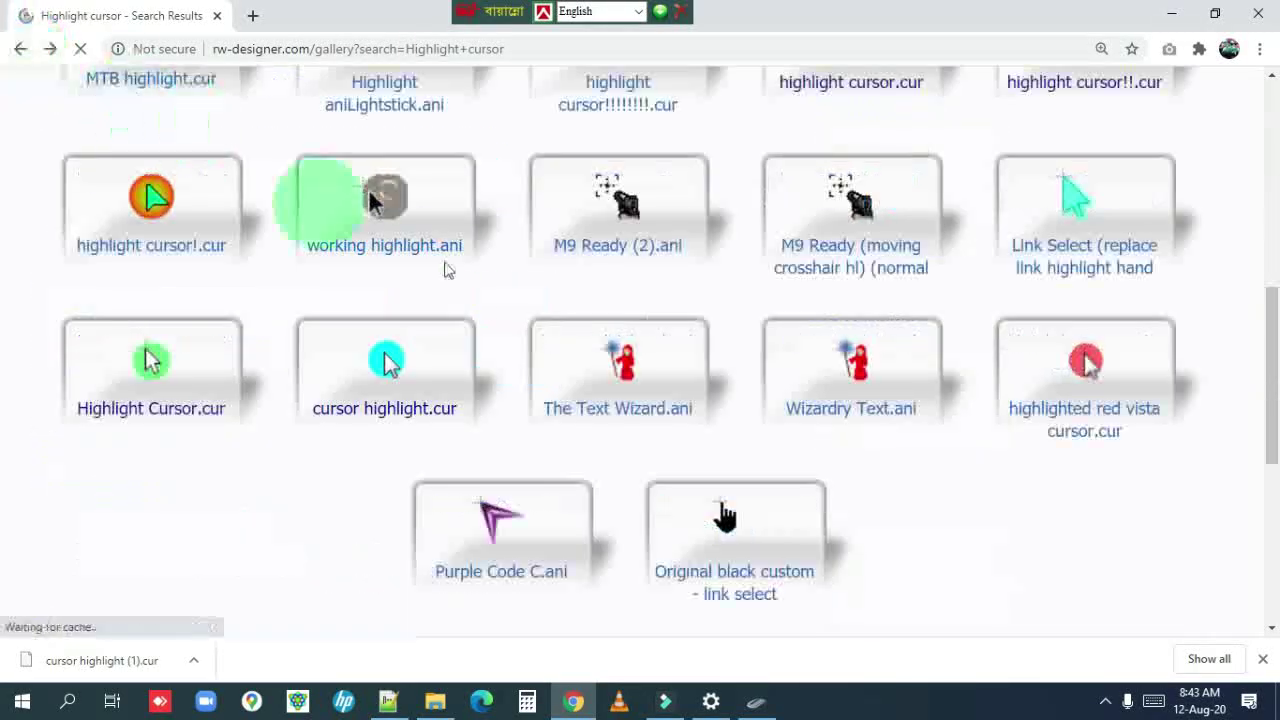
scroll(508, 594, "up", 3)
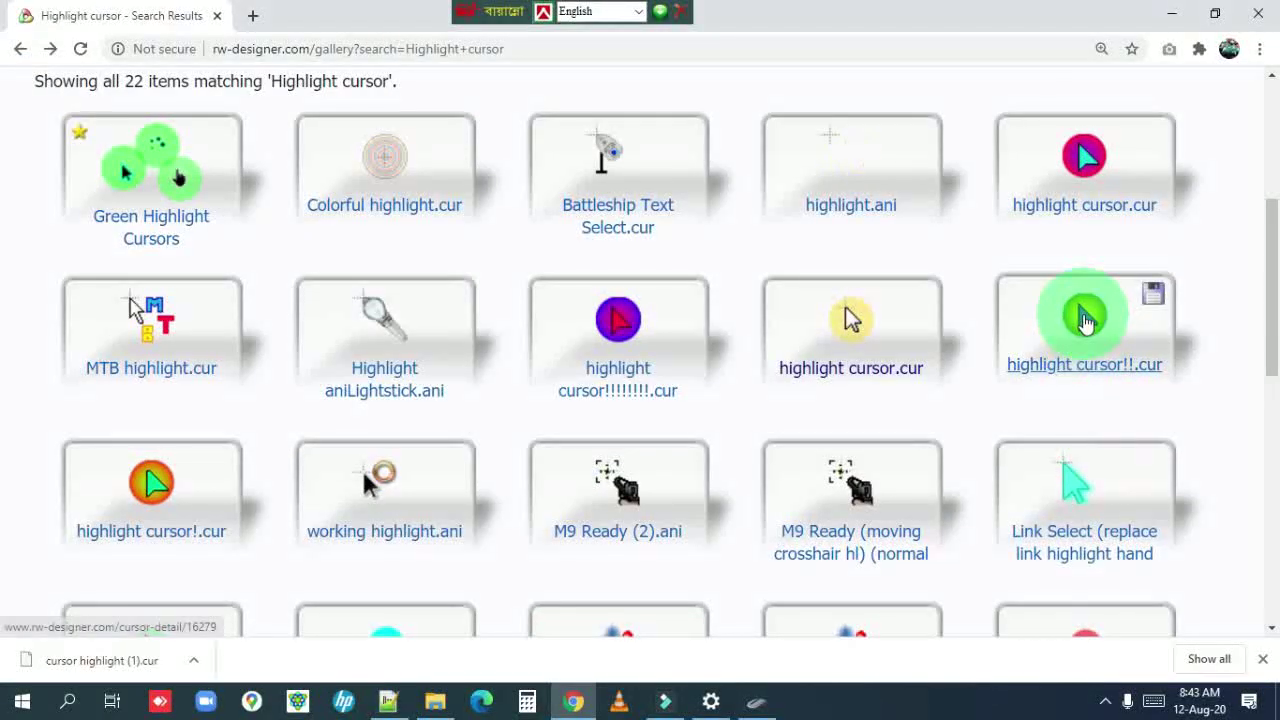
scroll(1006, 491, "down", 2)
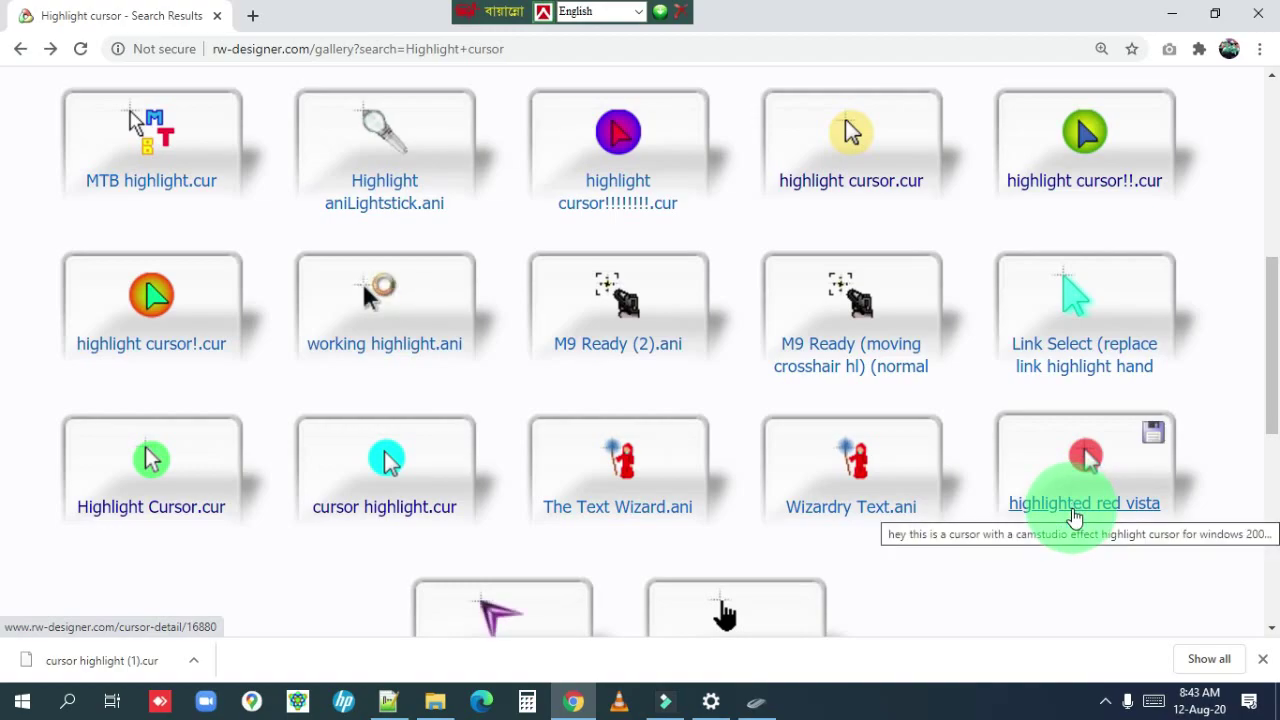
left_click(1075, 519)
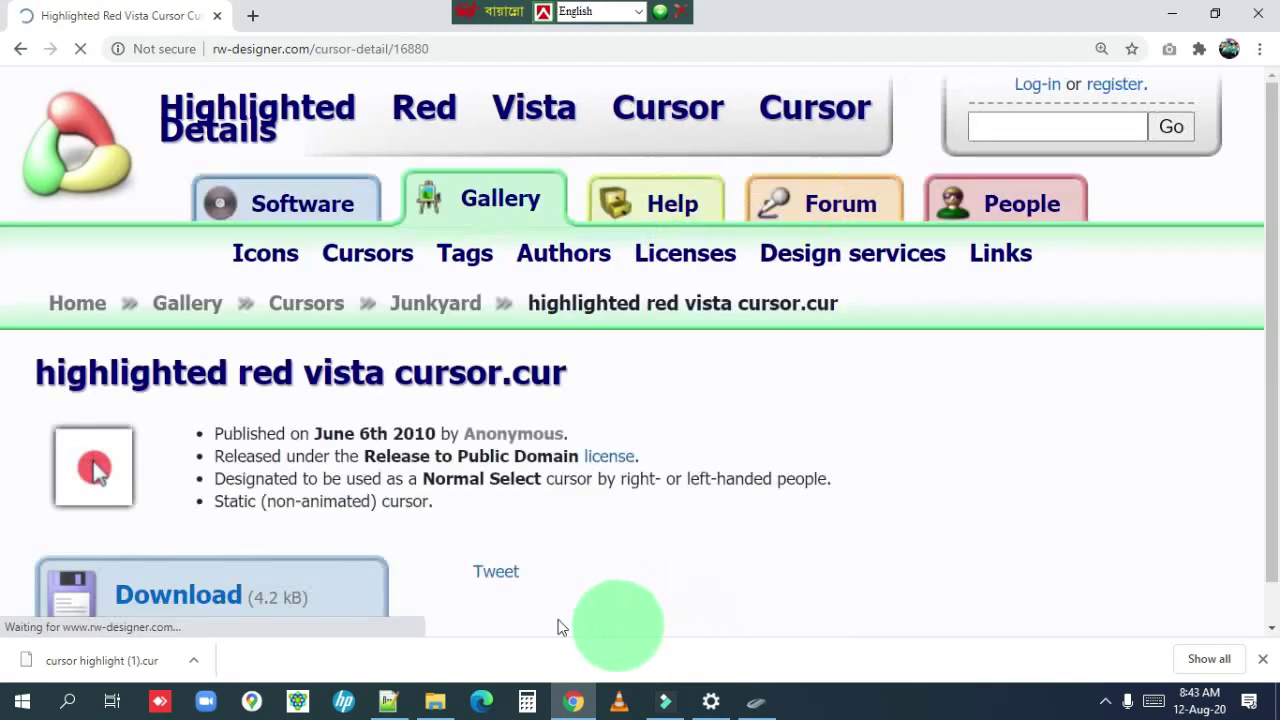
left_click(174, 606)
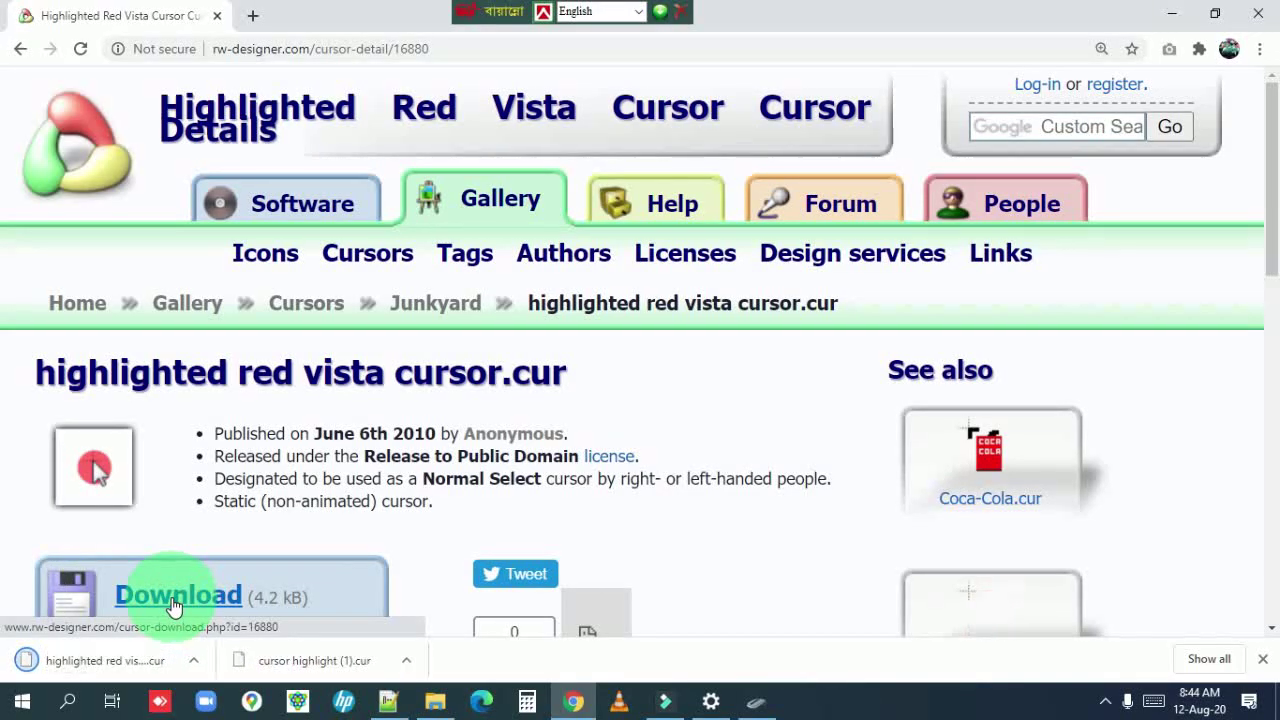
left_click(85, 659)
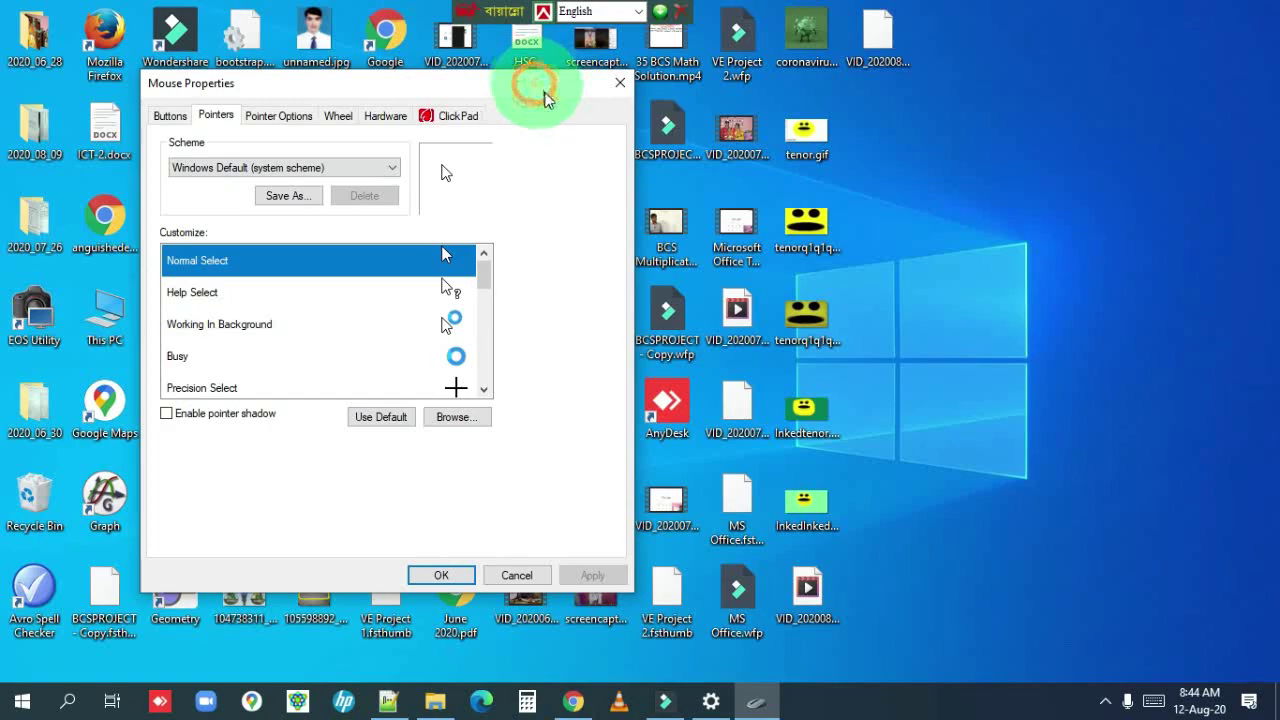
Switch to File Explorer, open the Downloads folder and cut the file highlighted red vista cursor.cur
left_click_drag(545, 98, 562, 114)
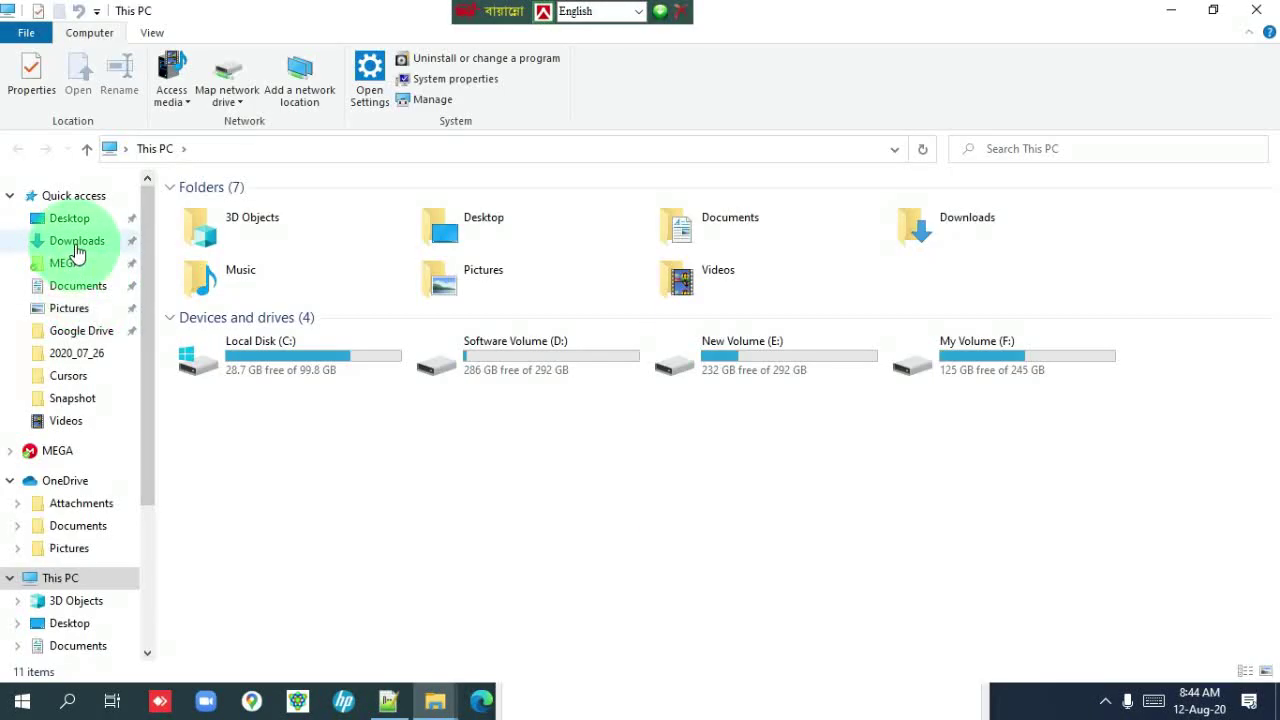
left_click(77, 245)
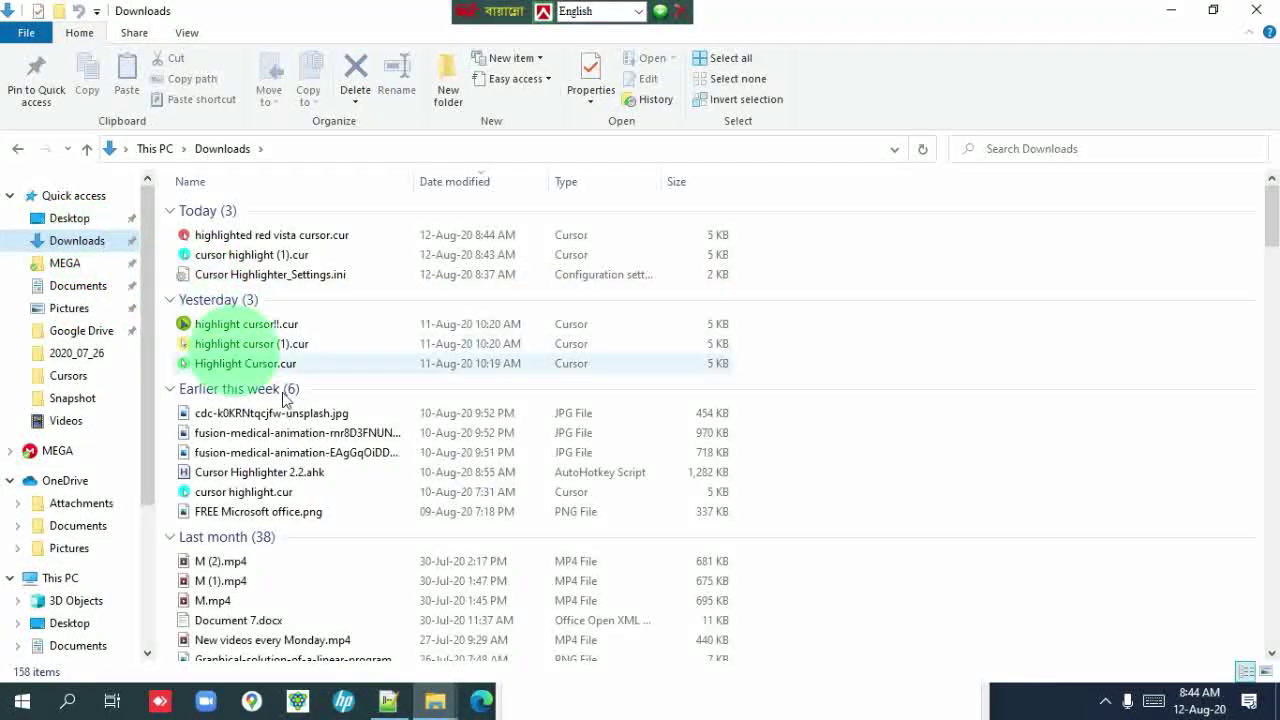
left_click(262, 245)
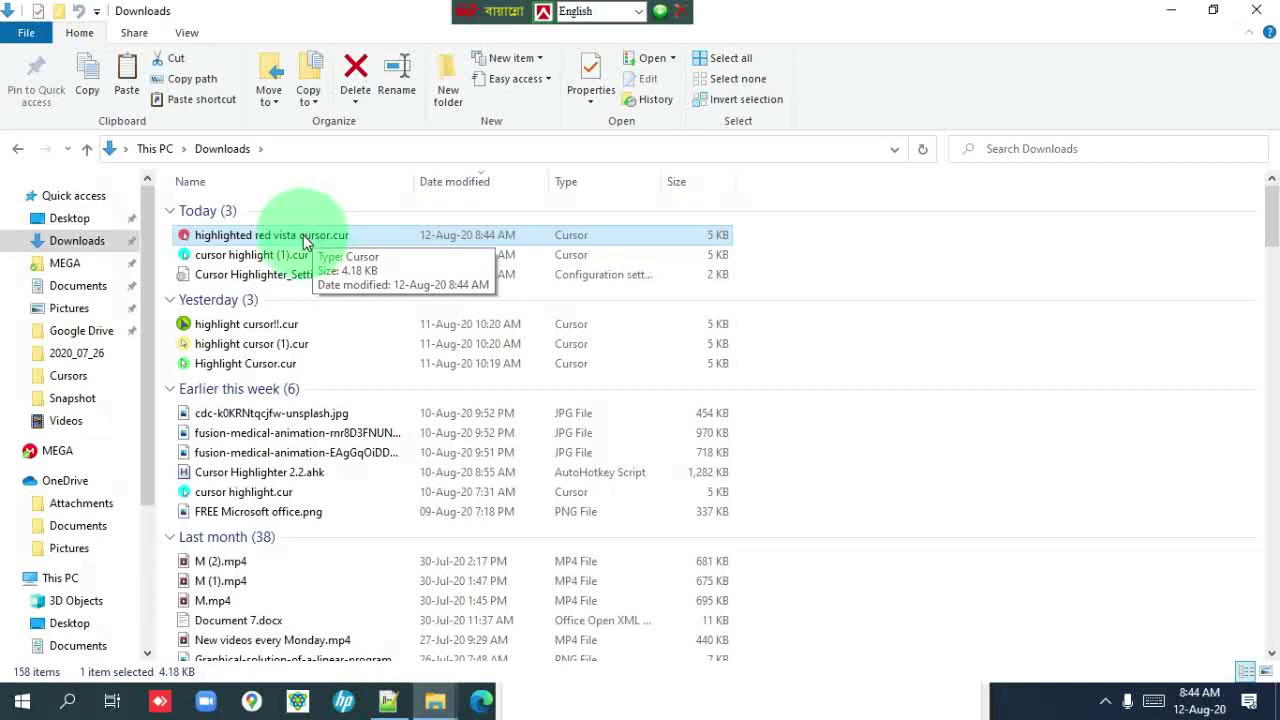
right_click(304, 240)
left_click(92, 440)
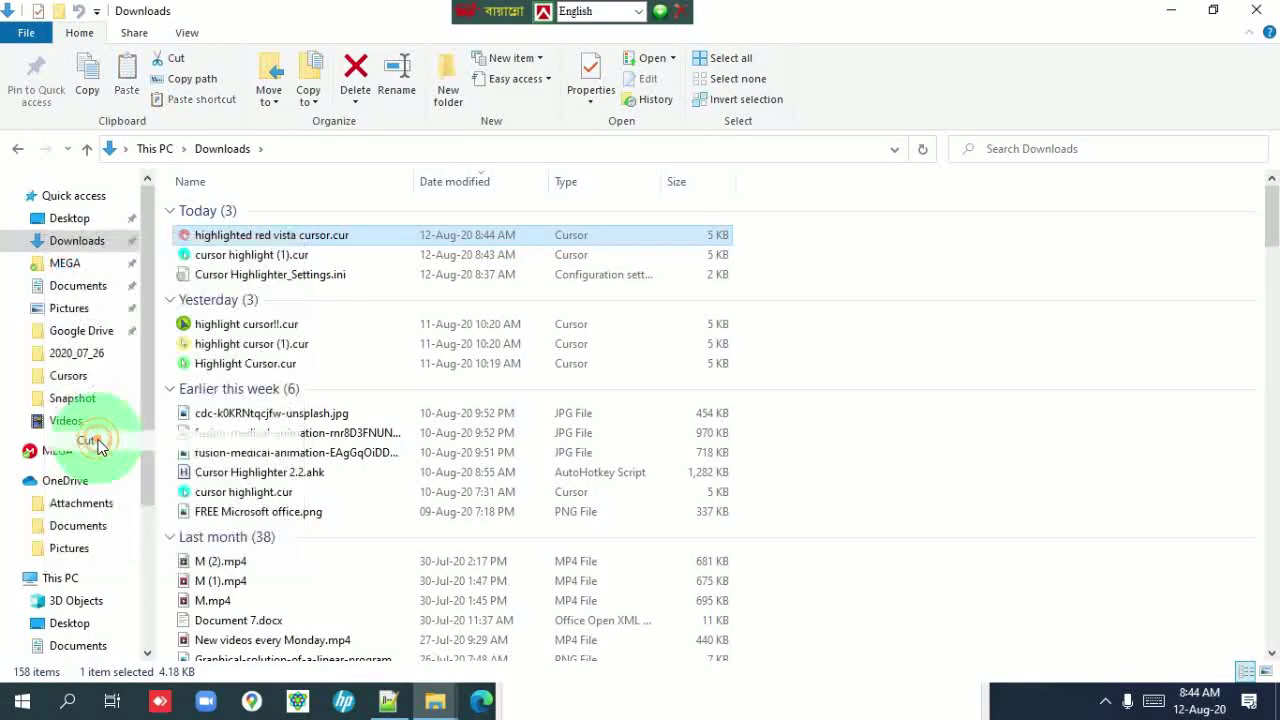
Go to the Cursors folder inside the Windows folder on Local Disk (C:)
left_click_drag(146, 468, 148, 608)
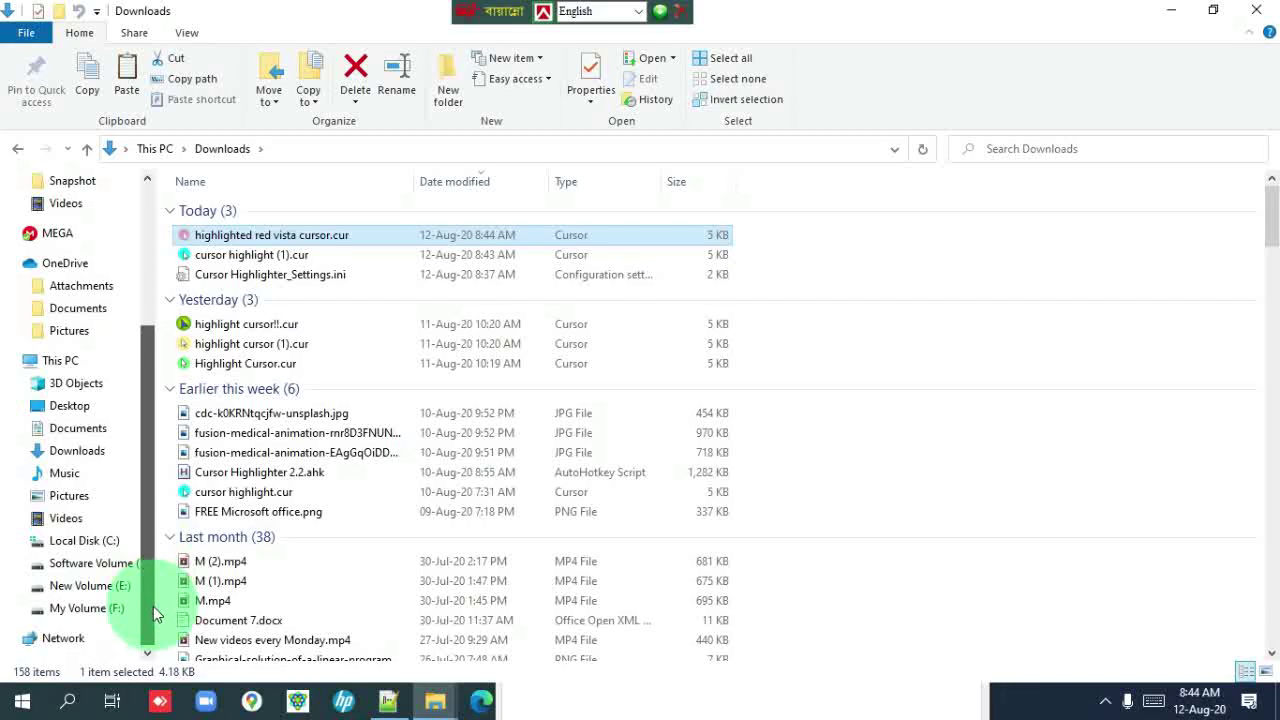
left_click(82, 545)
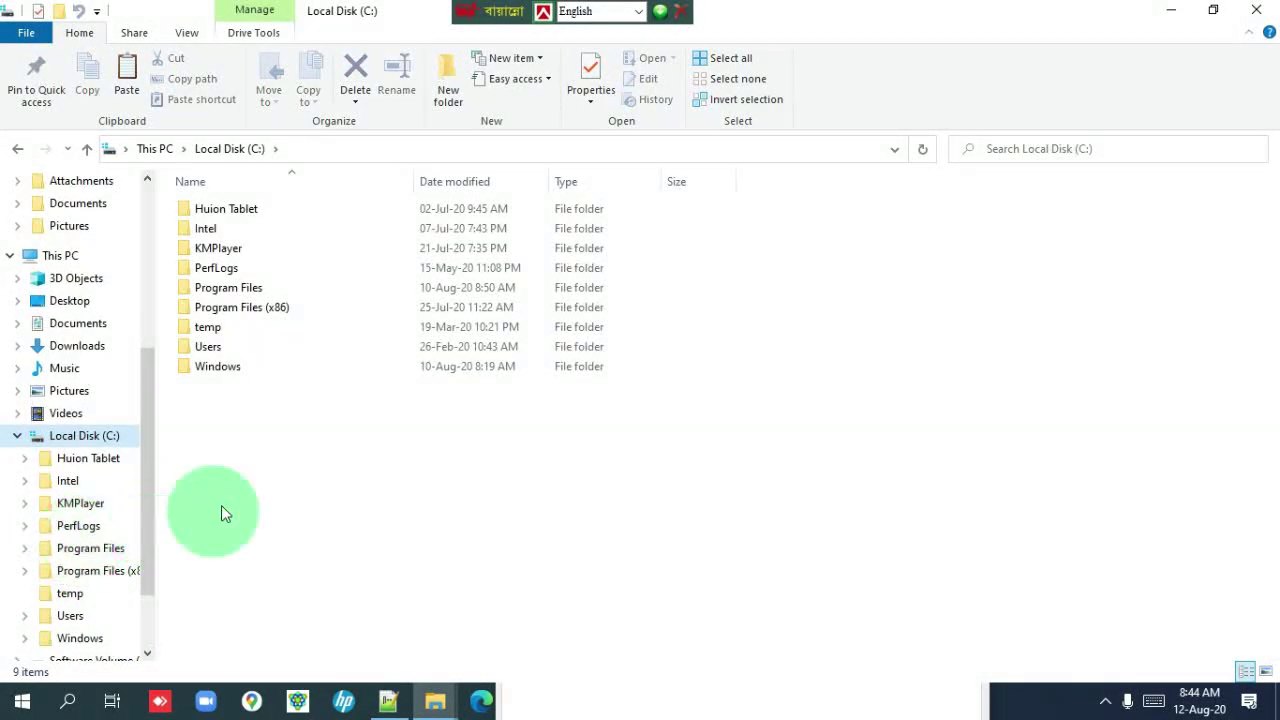
left_click(229, 369)
double_click(229, 369)
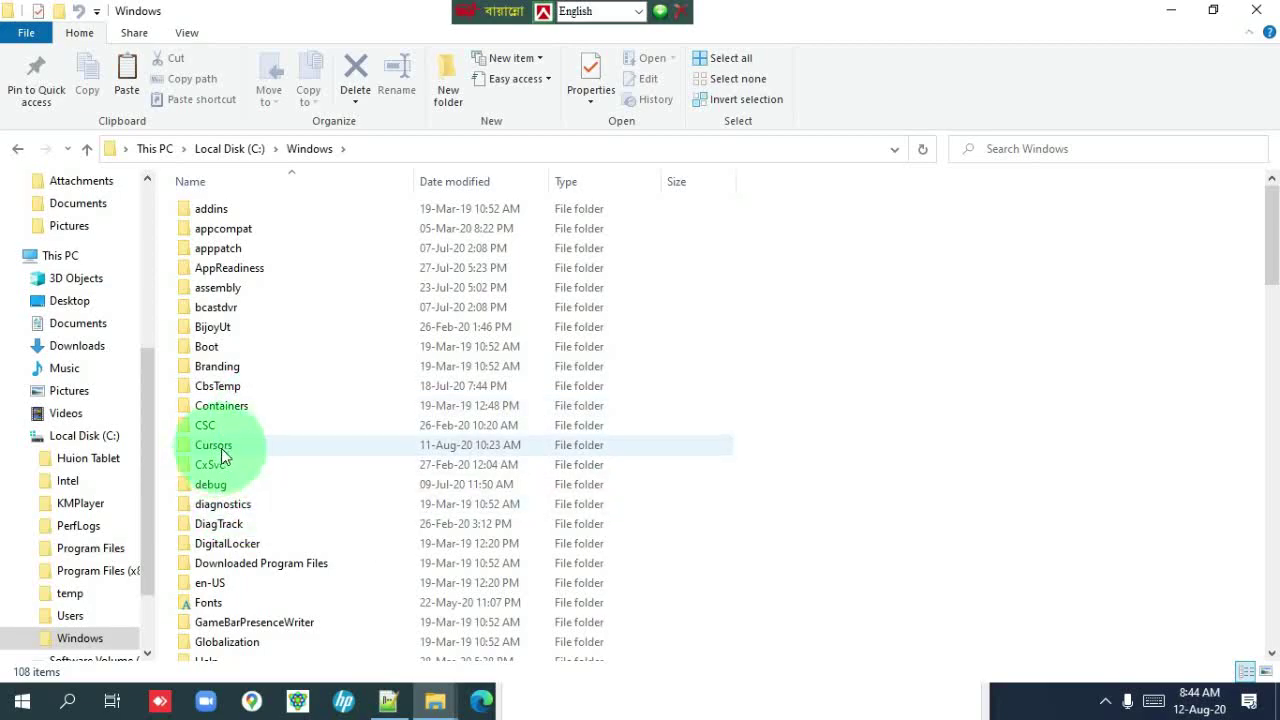
double_click(224, 456)
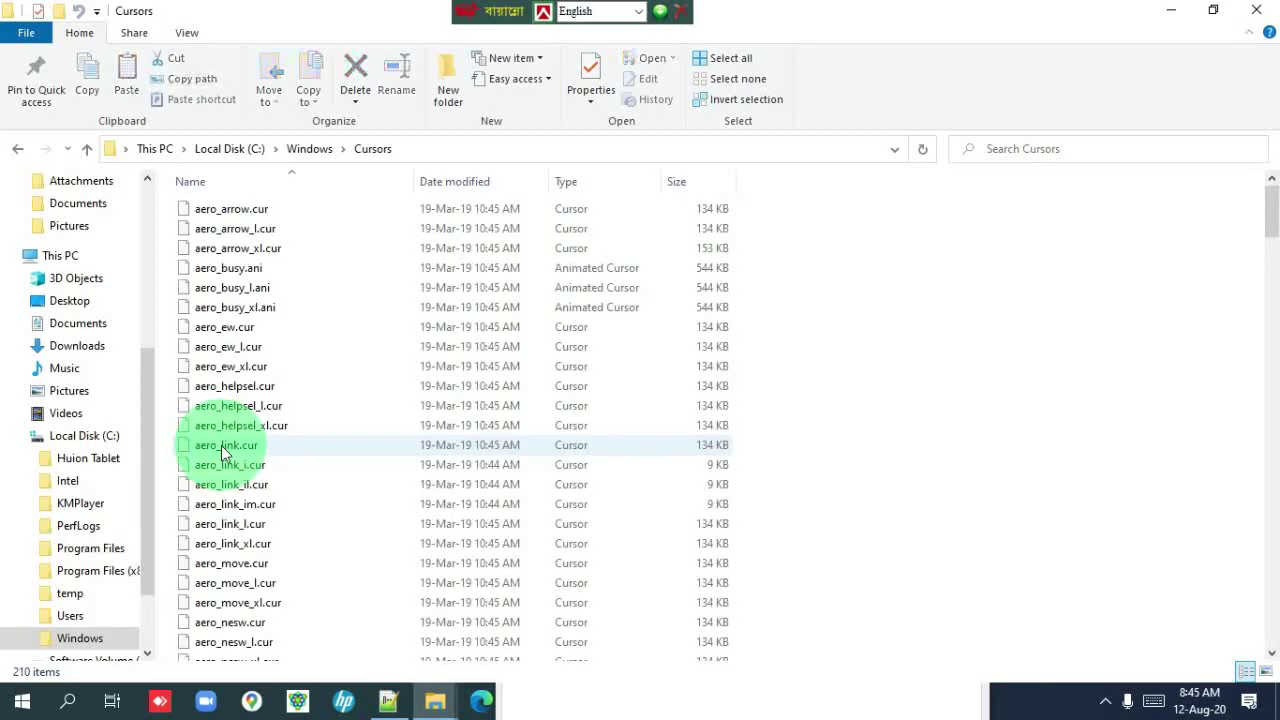
Paste the cut file highlighted red vista cursor.cur into the Cursors folder
right_click(836, 310)
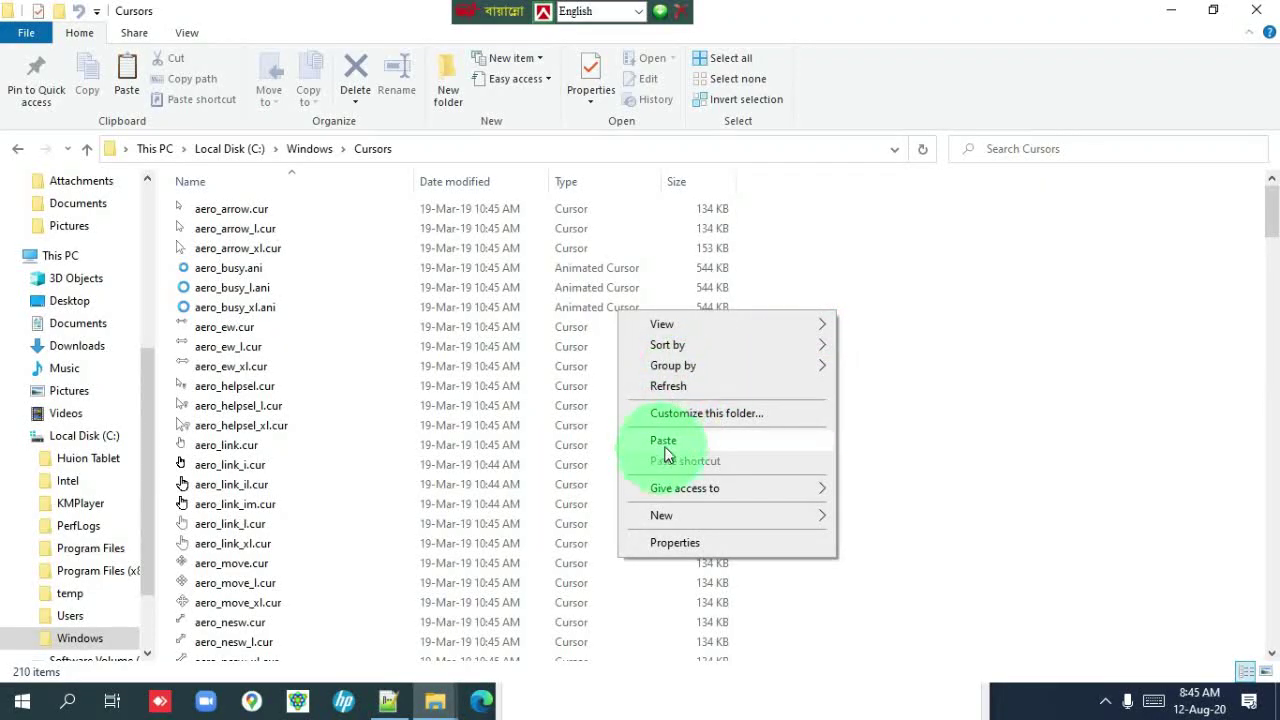
left_click(665, 441)
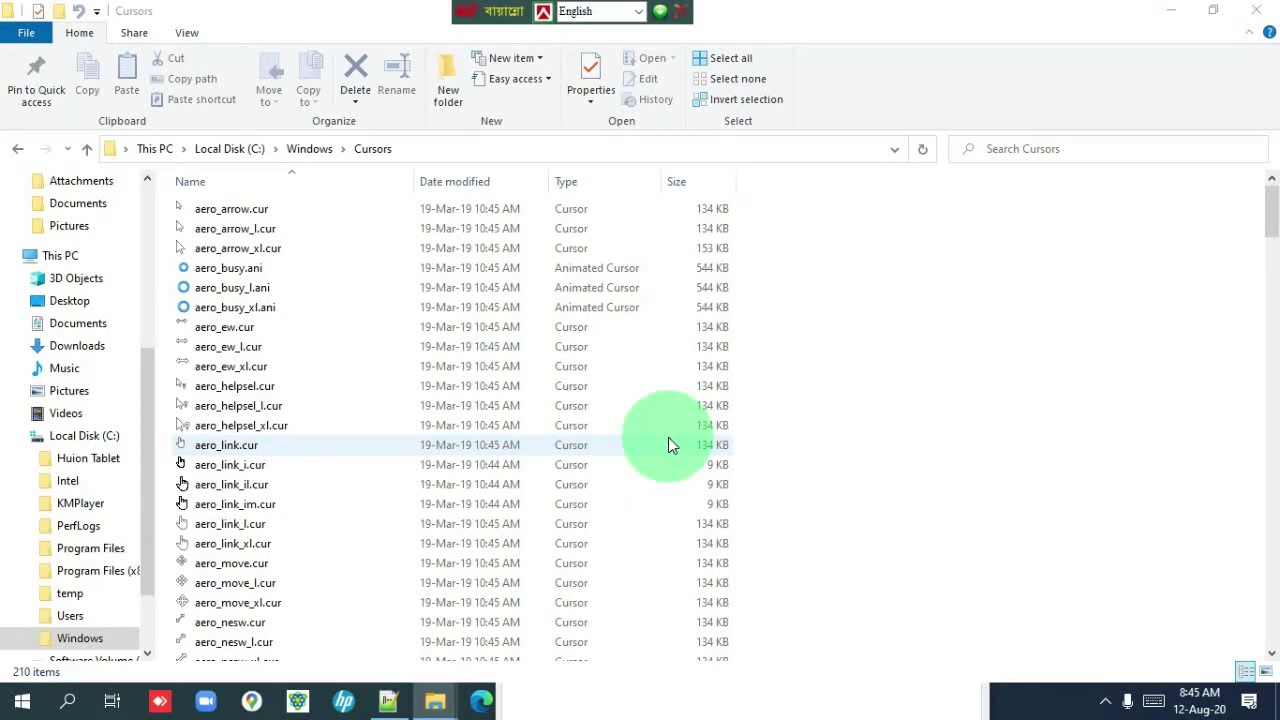
left_click(342, 226)
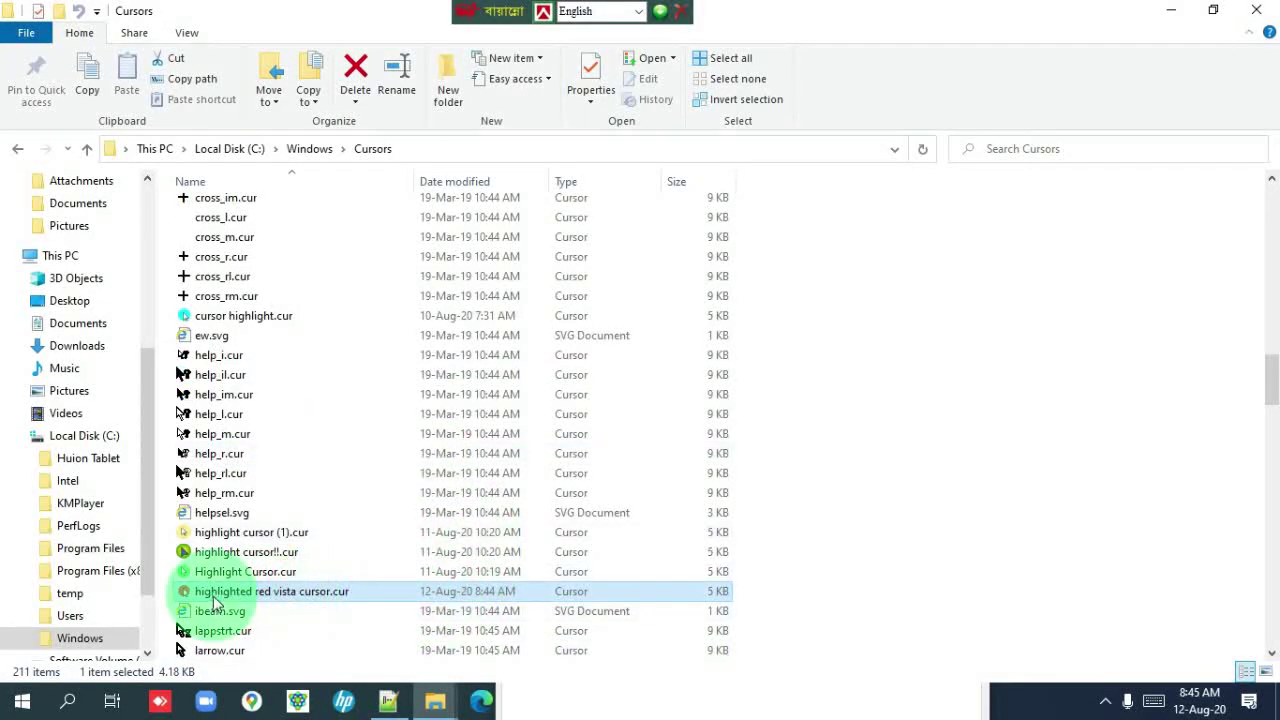
Assign highlighted red vista cursor.cur from the Cursors folder to the Normal Select pointer in Mouse Properties
scroll(305, 600, "down", 1)
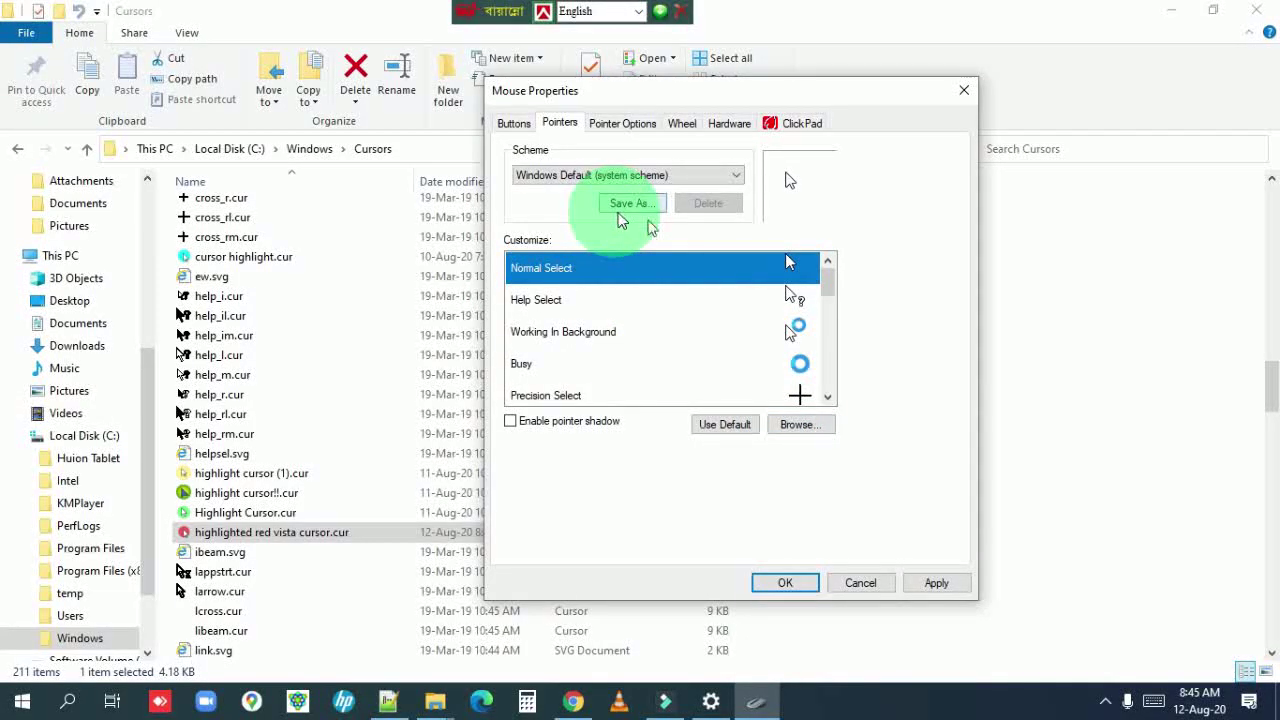
left_click(796, 426)
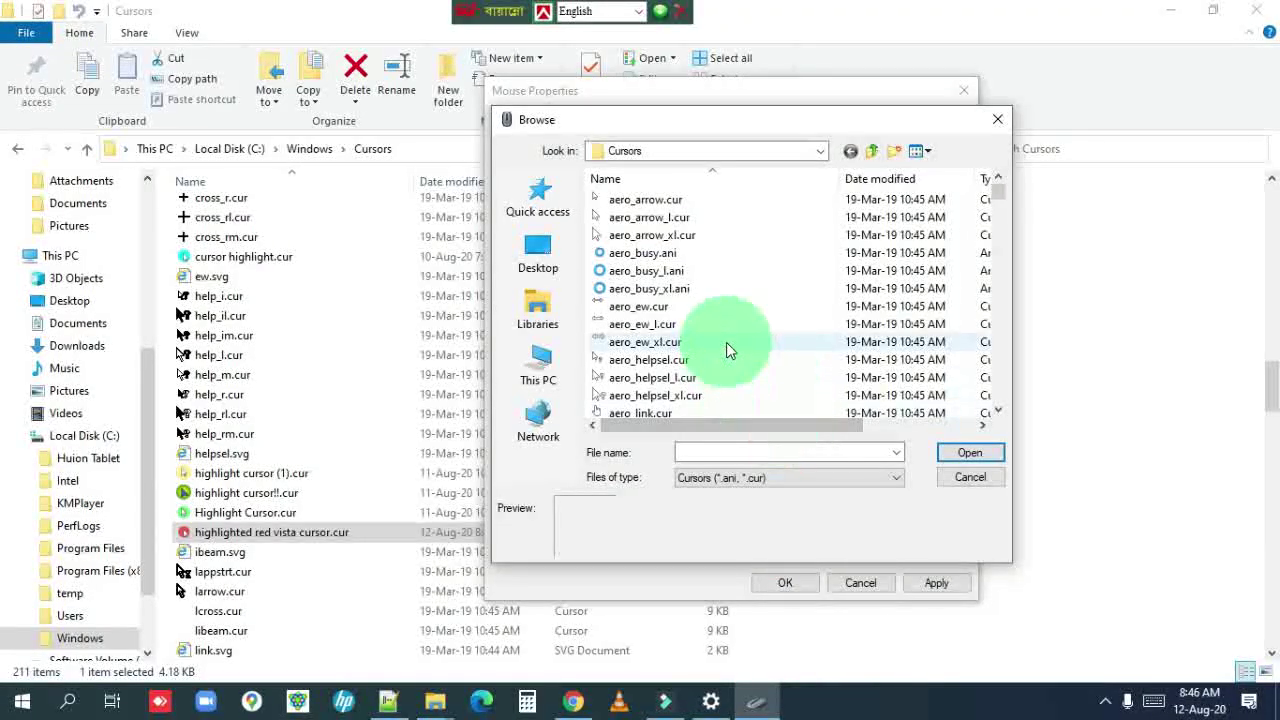
scroll(735, 350, "down", 3)
scroll(735, 352, "down", 1)
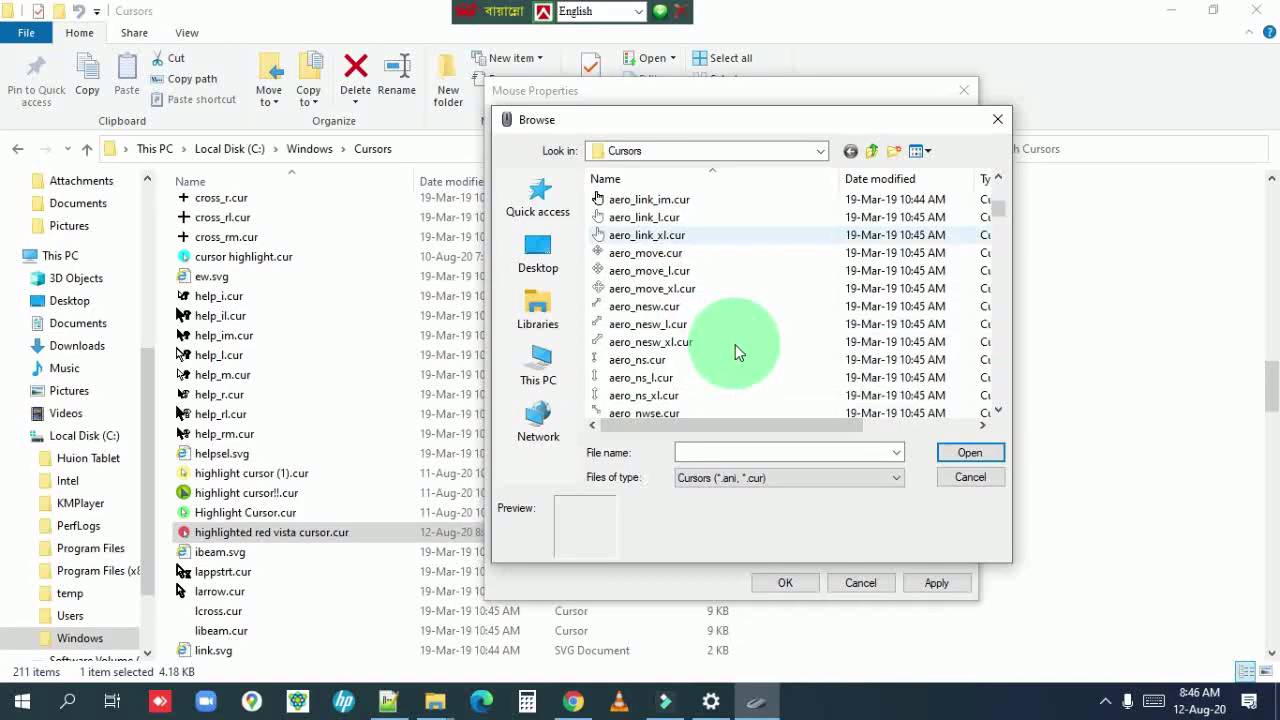
scroll(735, 350, "down", 5)
scroll(737, 357, "down", 15)
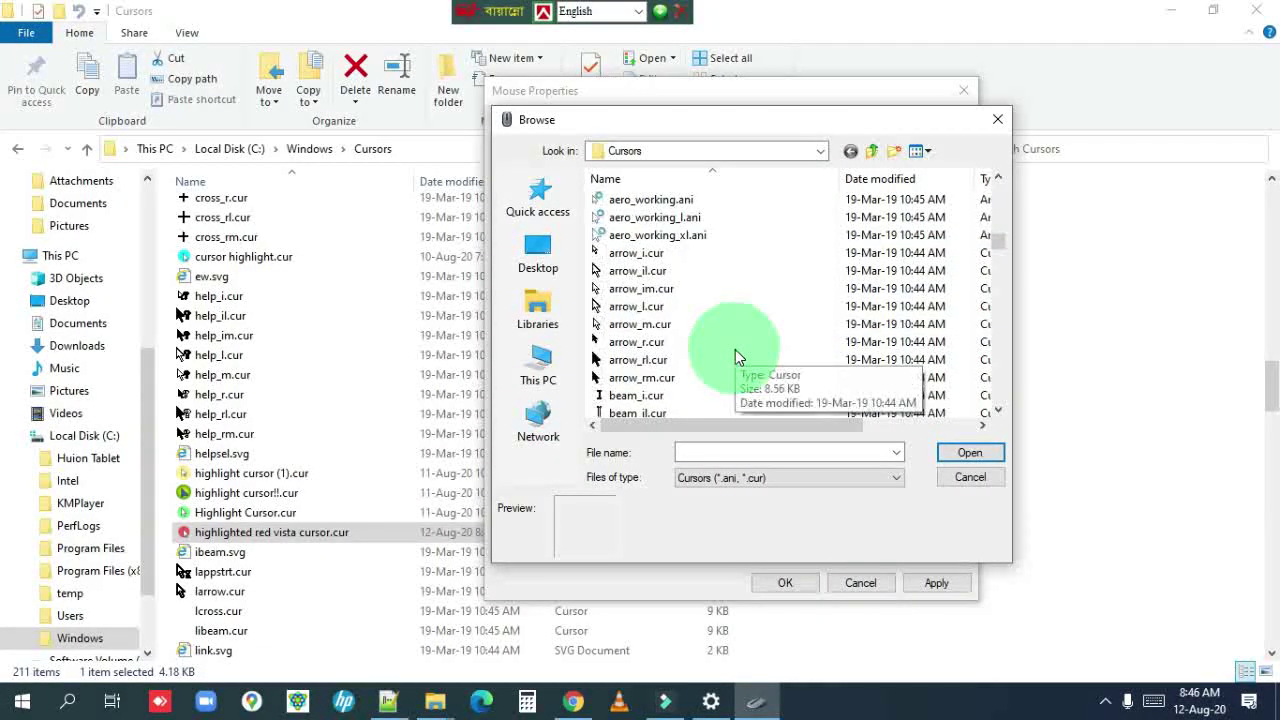
scroll(737, 357, "down", 5)
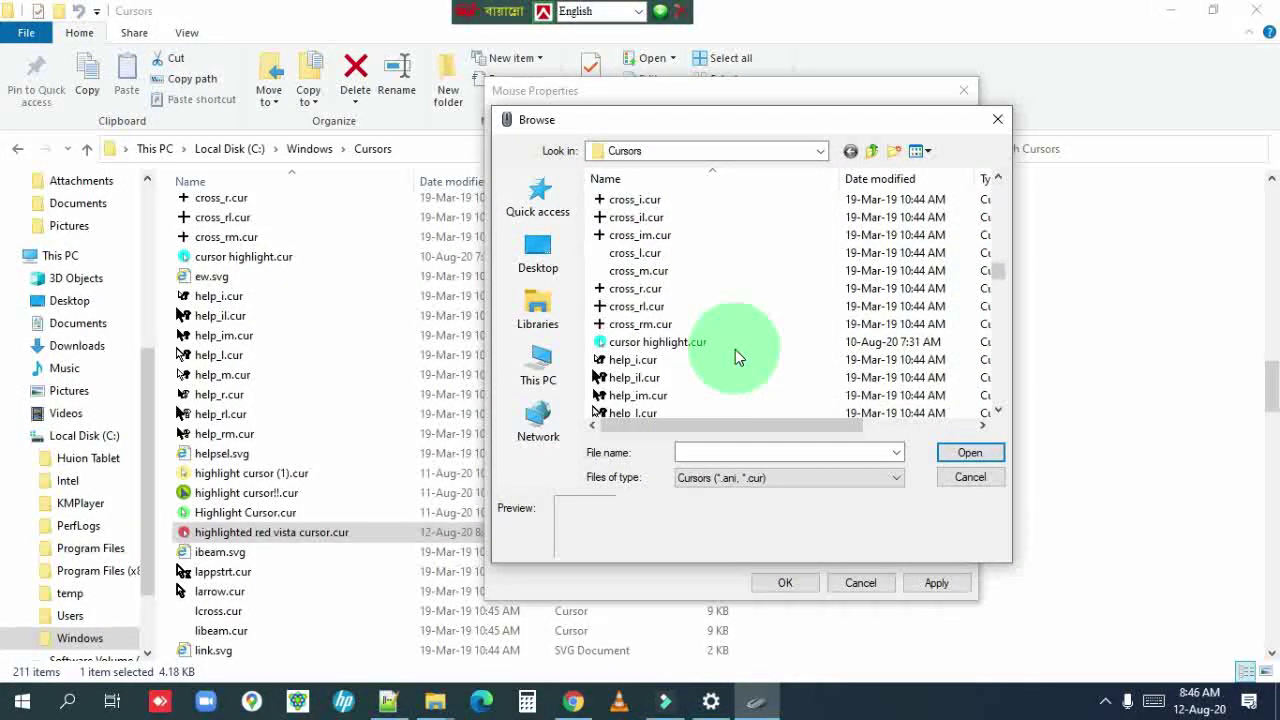
scroll(735, 349, "down", 1)
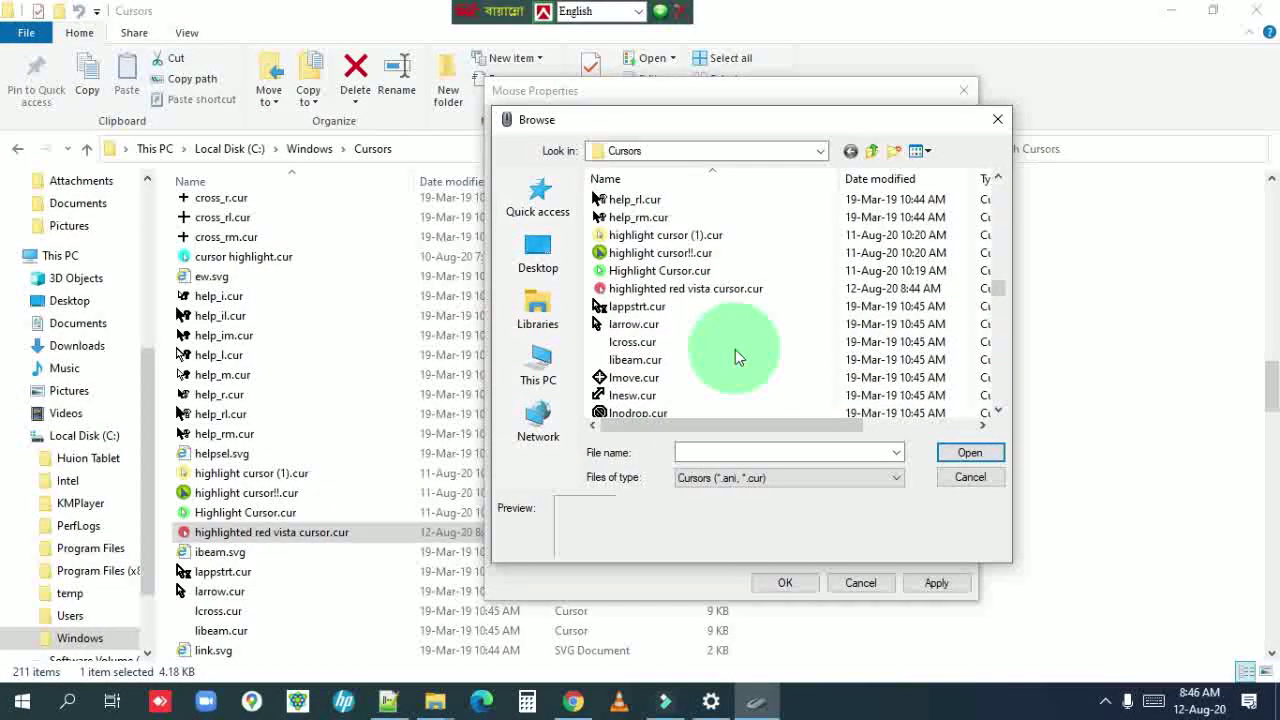
left_click(649, 292)
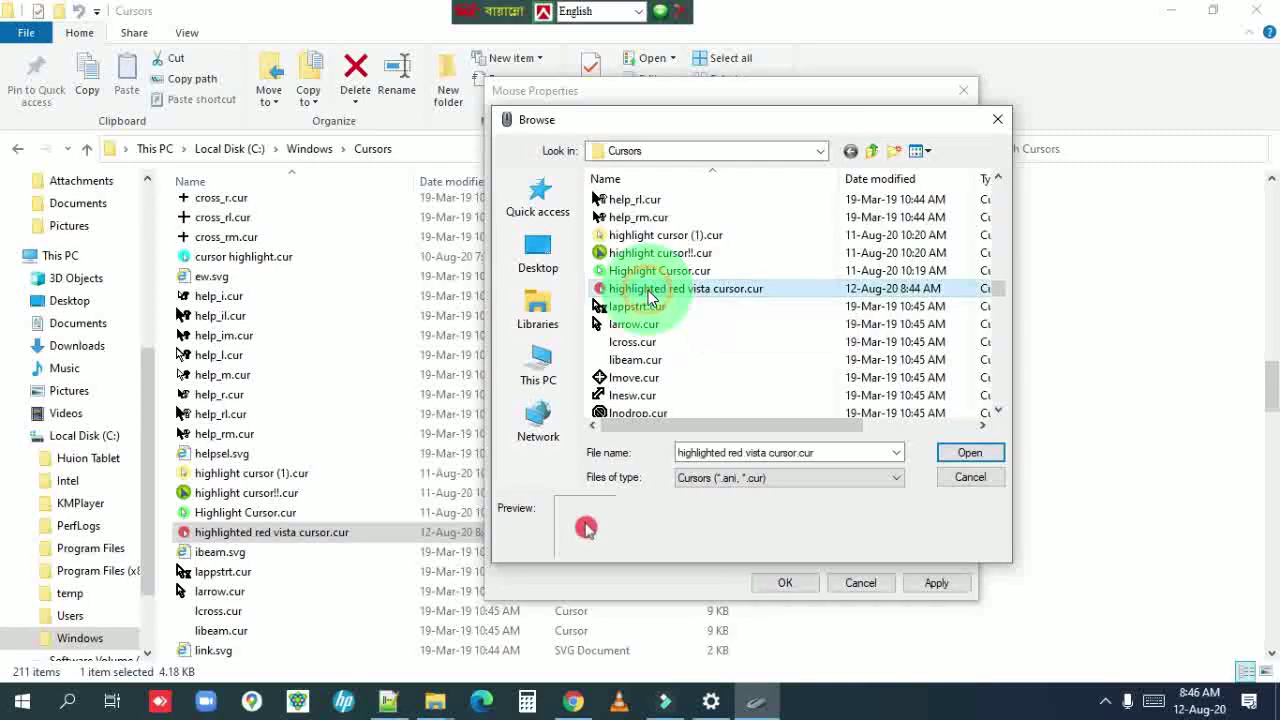
left_click(963, 453)
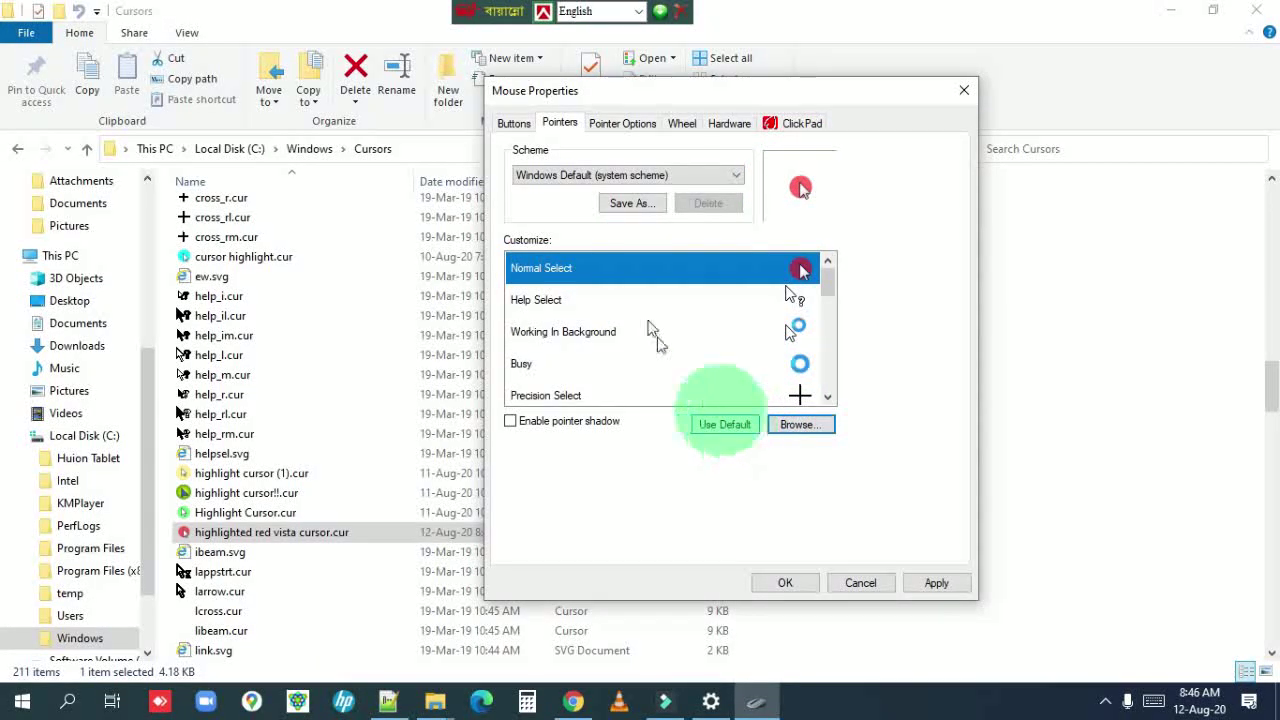
Save the pointer scheme as redcursor, apply it and close Mouse Properties
left_click(636, 210)
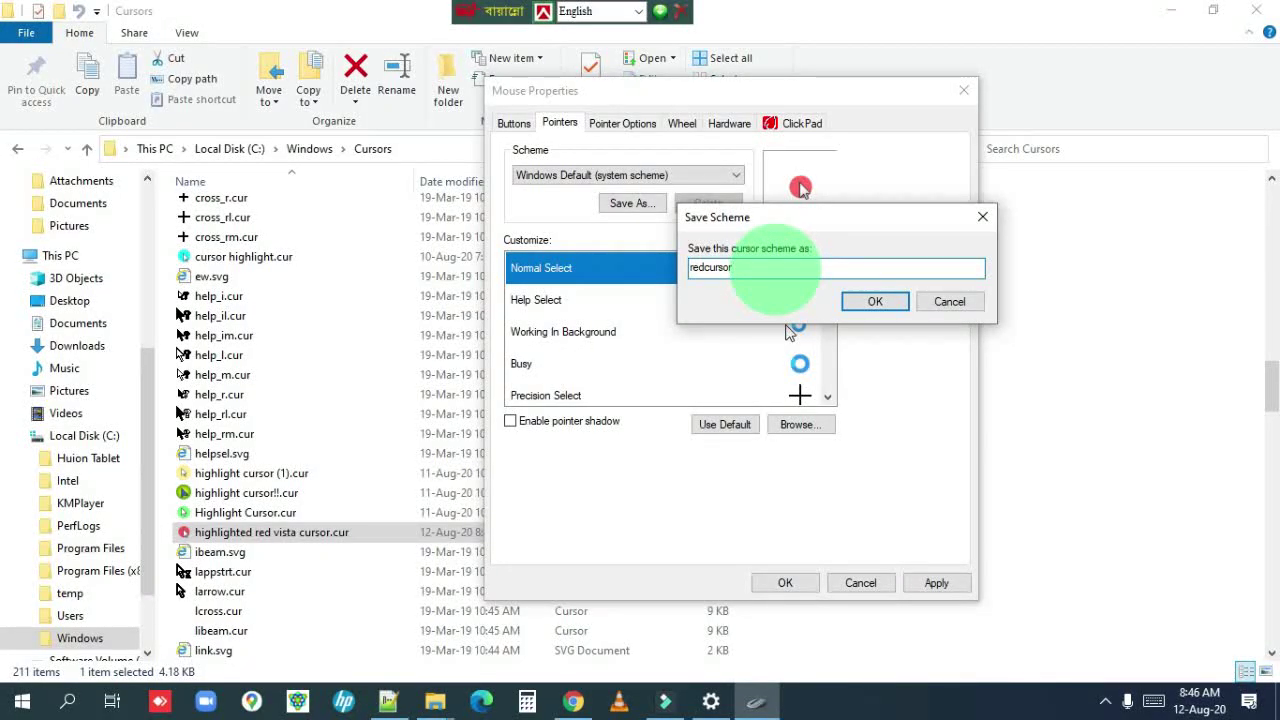
left_click(873, 305)
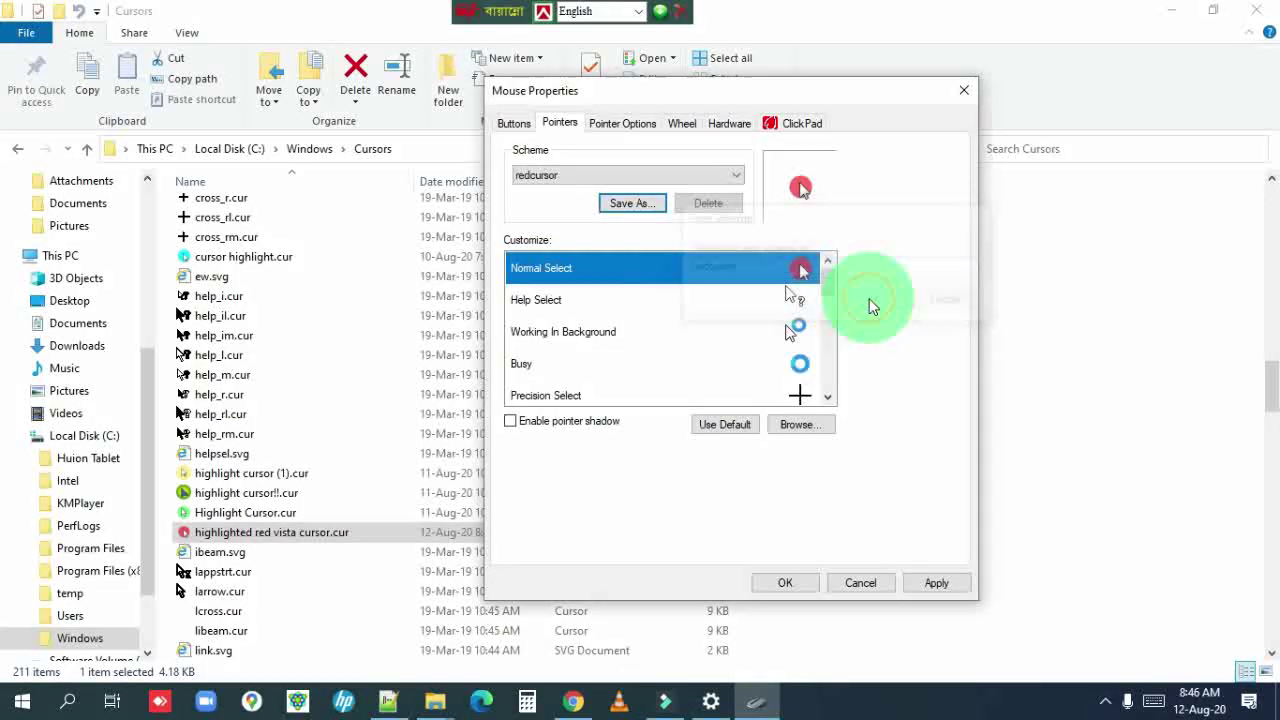
scroll(666, 311, "down", 1)
scroll(666, 311, "up", 1)
left_click(629, 273)
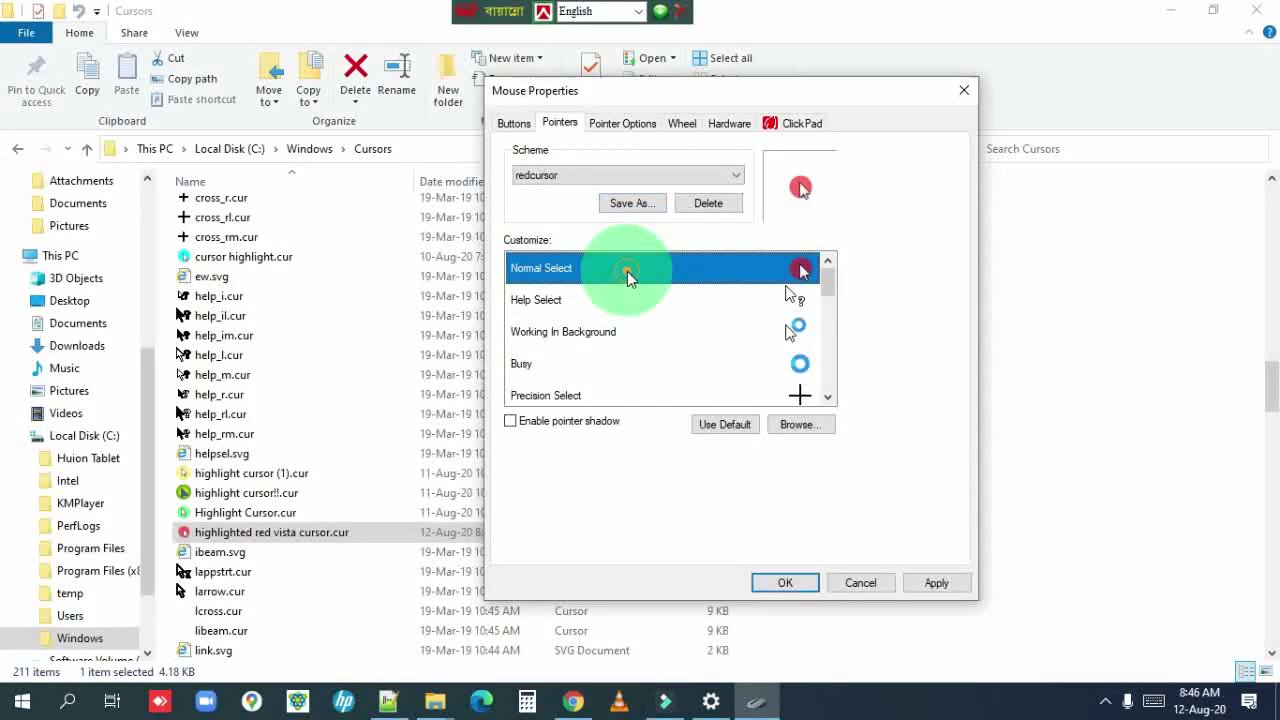
left_click(938, 584)
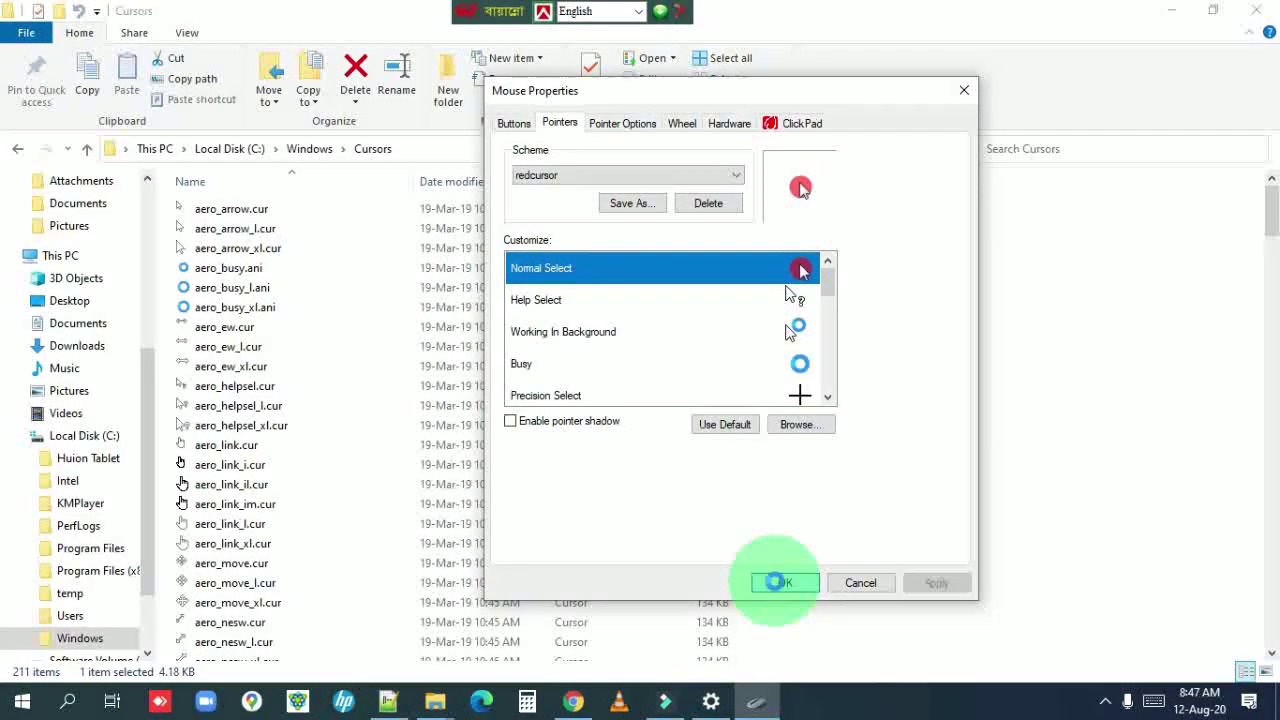
left_click(777, 584)
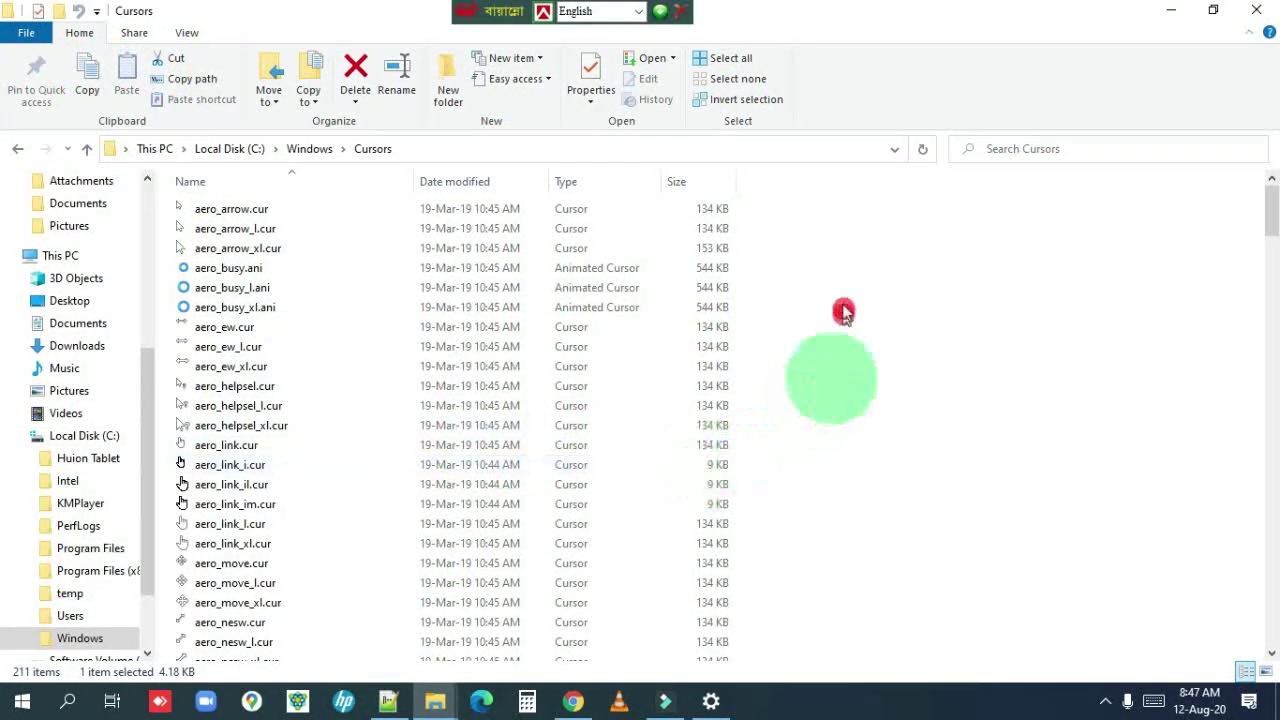
scroll(630, 430, "down", 1)
scroll(630, 430, "down", 10)
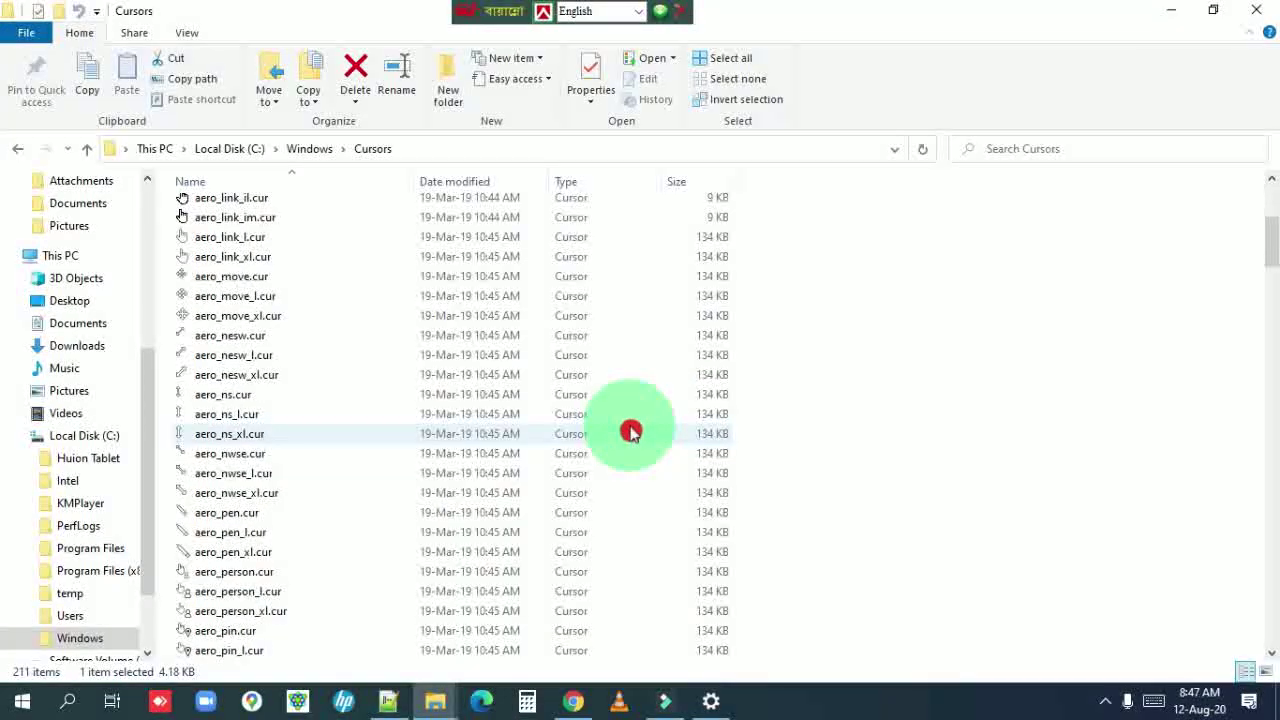
scroll(628, 440, "down", 5)
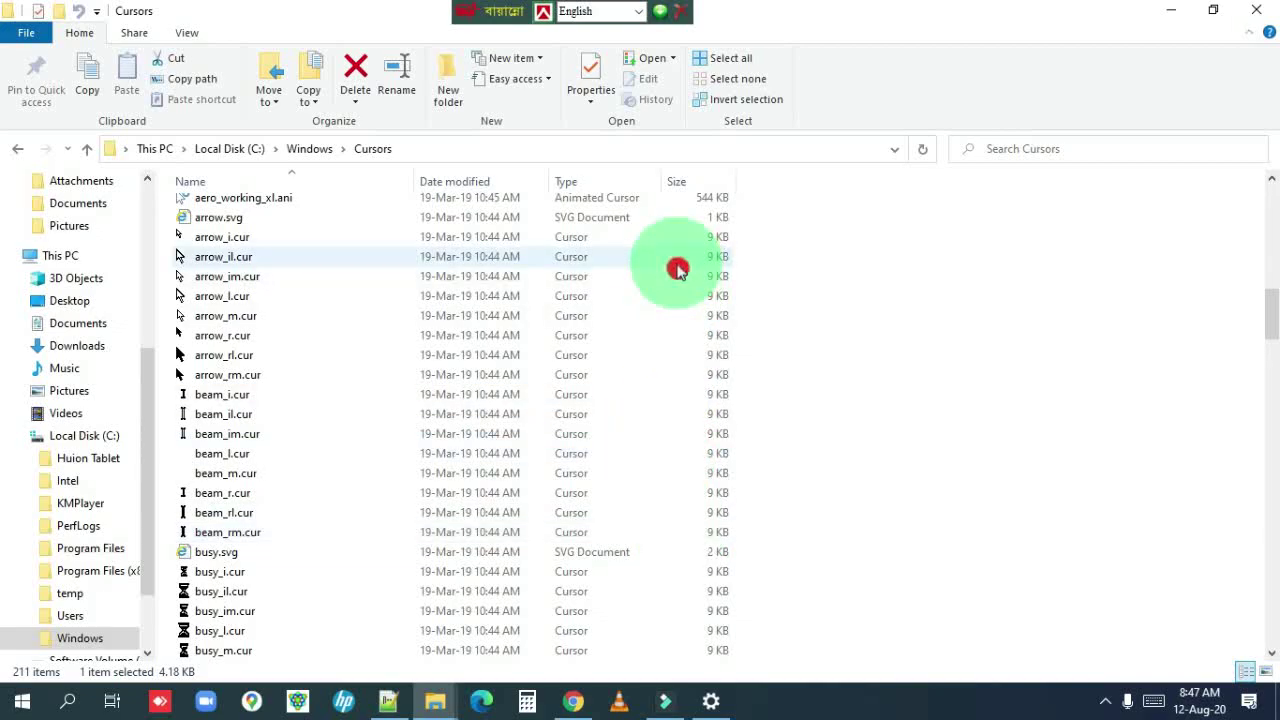
Copy the selected Google Drive link on line 16 in Notepad++ and open it in a new Chrome tab
right_click(951, 537)
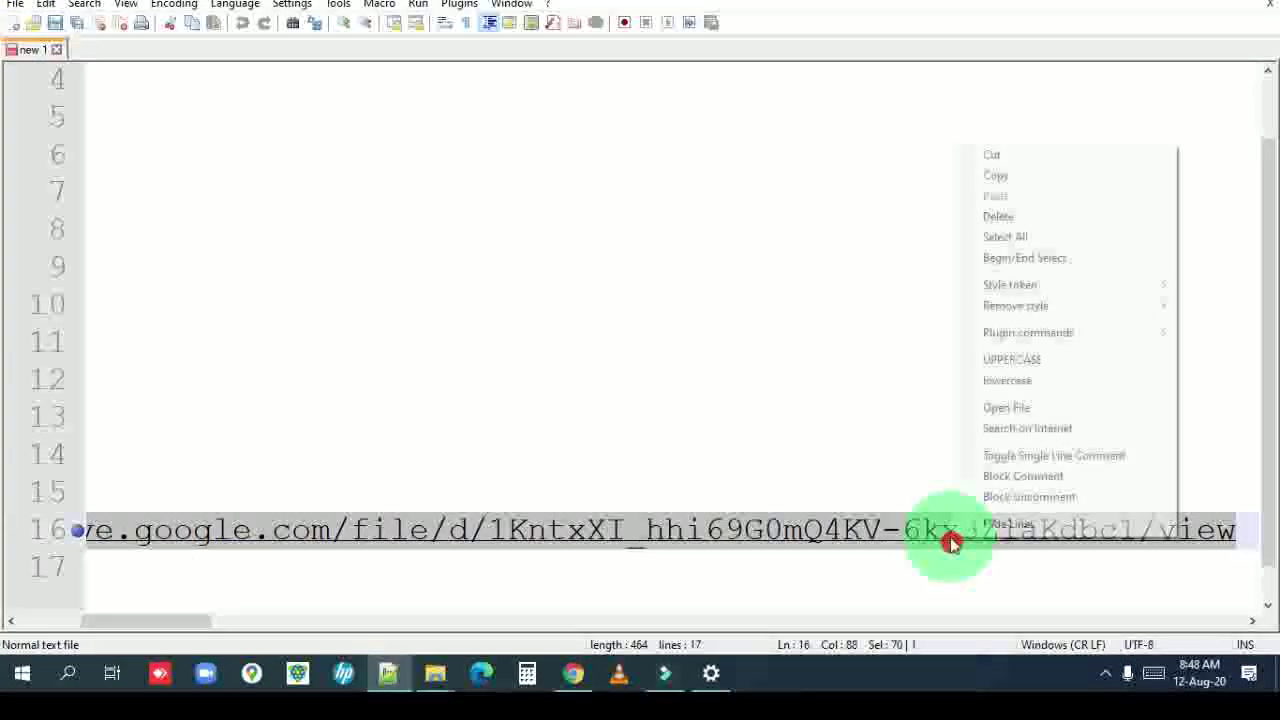
left_click(996, 178)
left_click(569, 676)
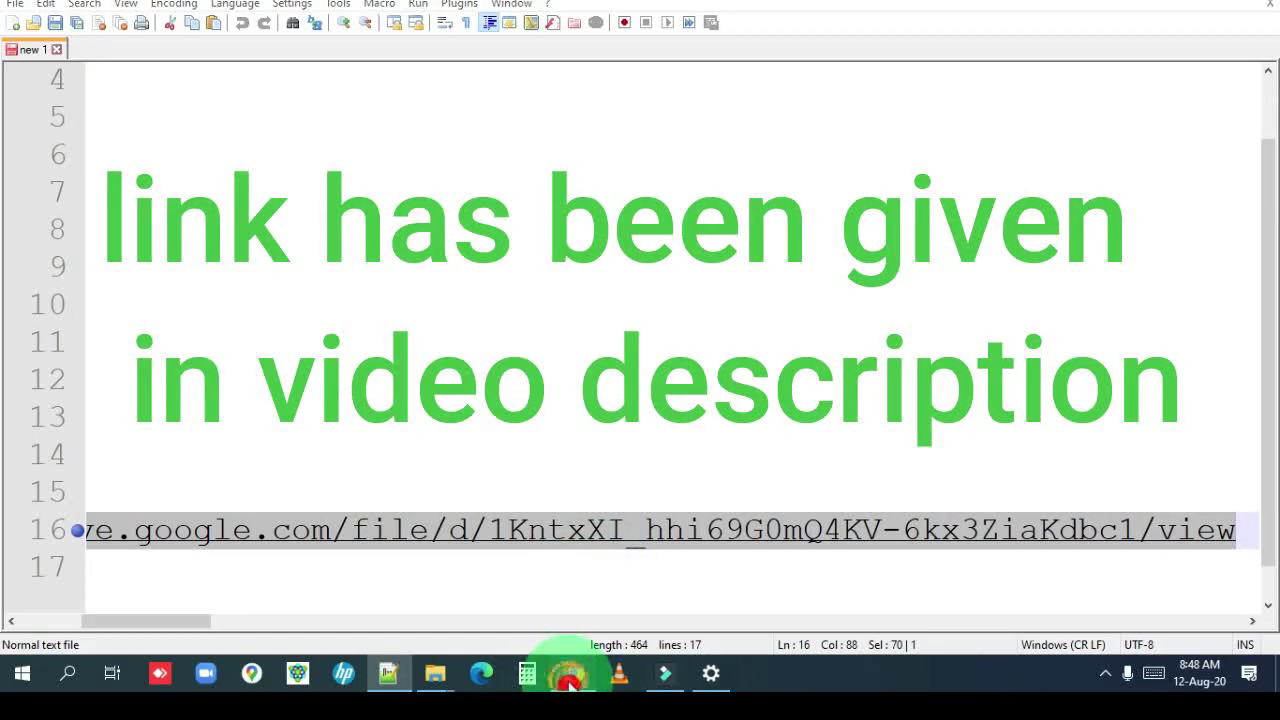
left_click(258, 1)
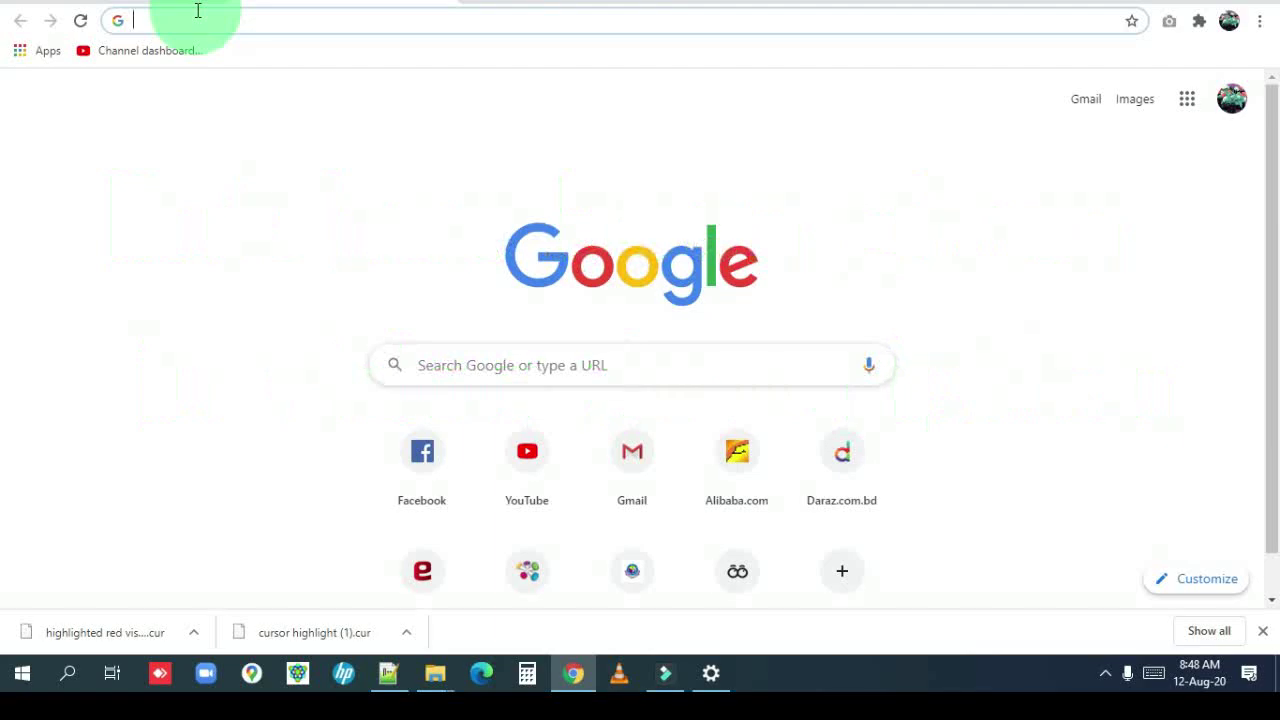
key("ctrl+v")
key("Return")
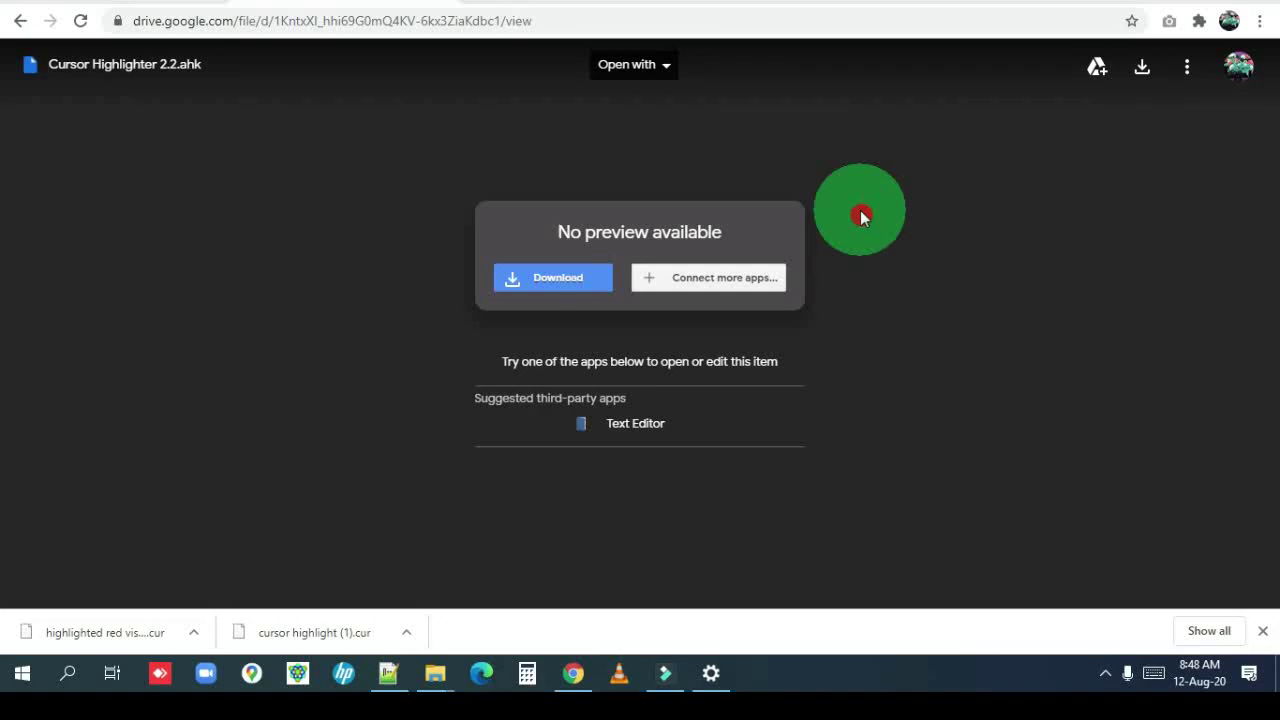
Download Cursor Highlighter 2.2.ahk from Google Drive and run the downloaded file
left_click(552, 280)
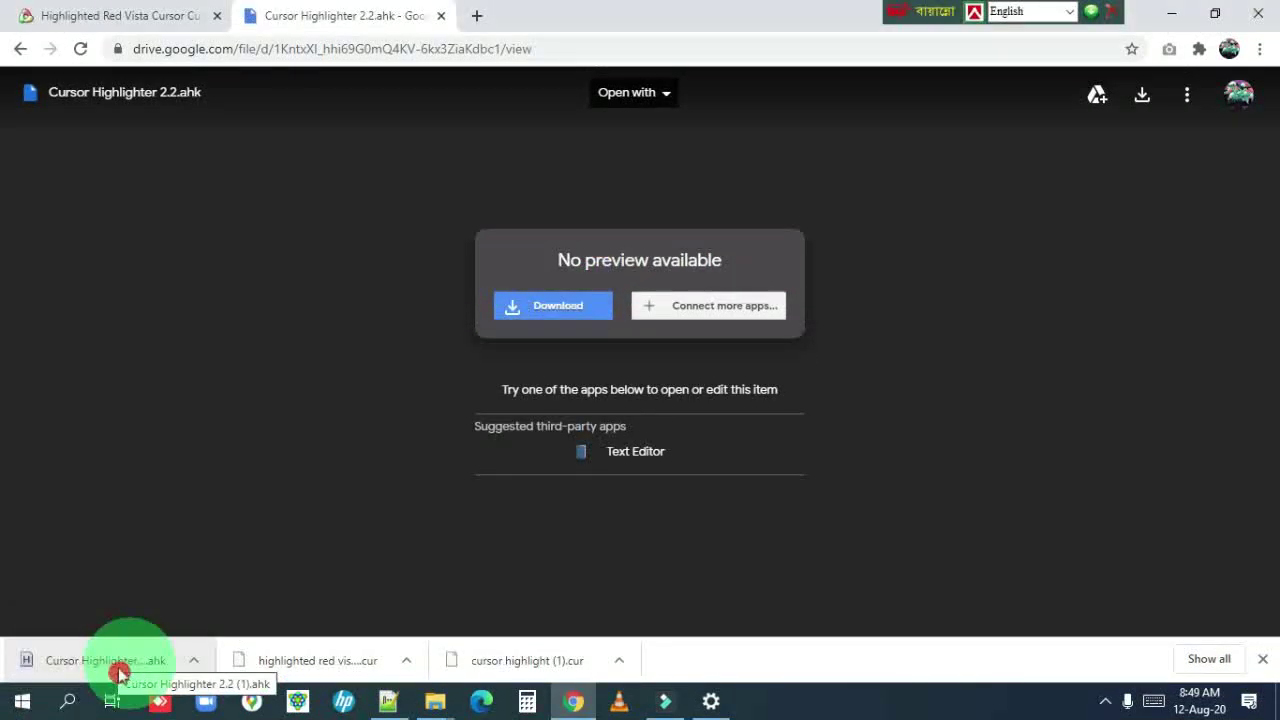
left_click(108, 668)
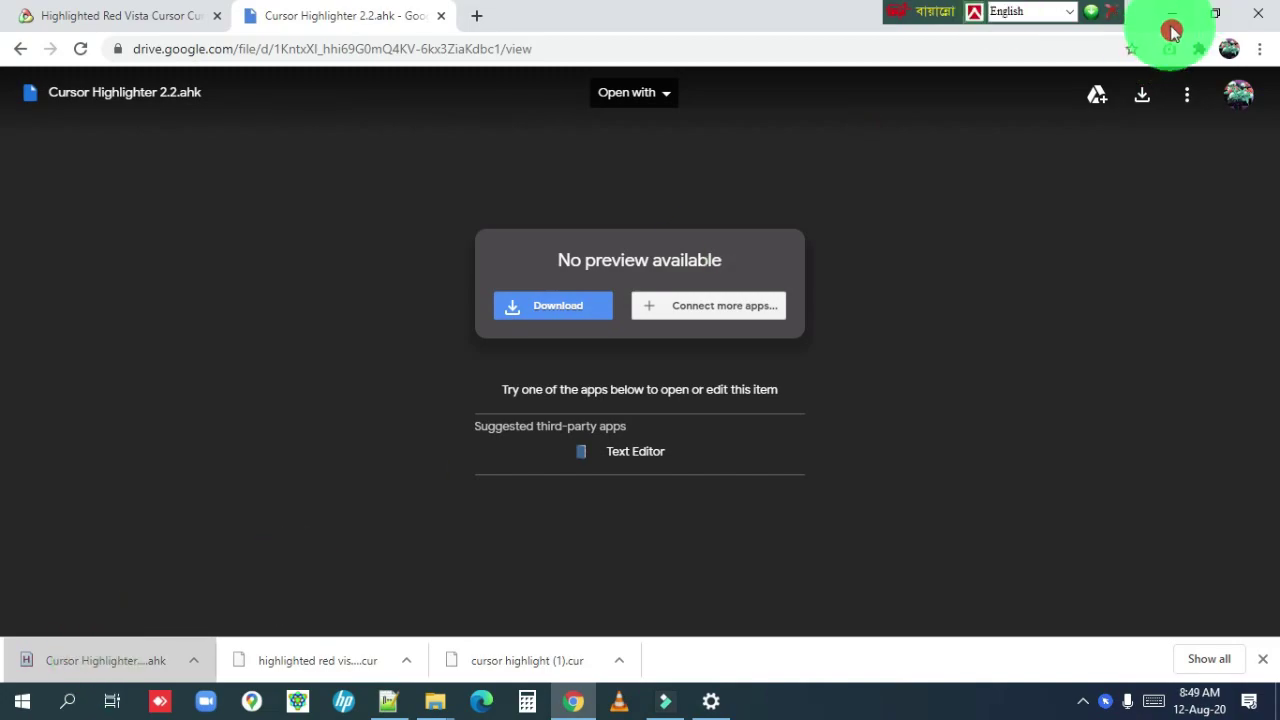
Minimize the open windows to reach the desktop and open the settings of Cursor Highlighter
left_click(1172, 18)
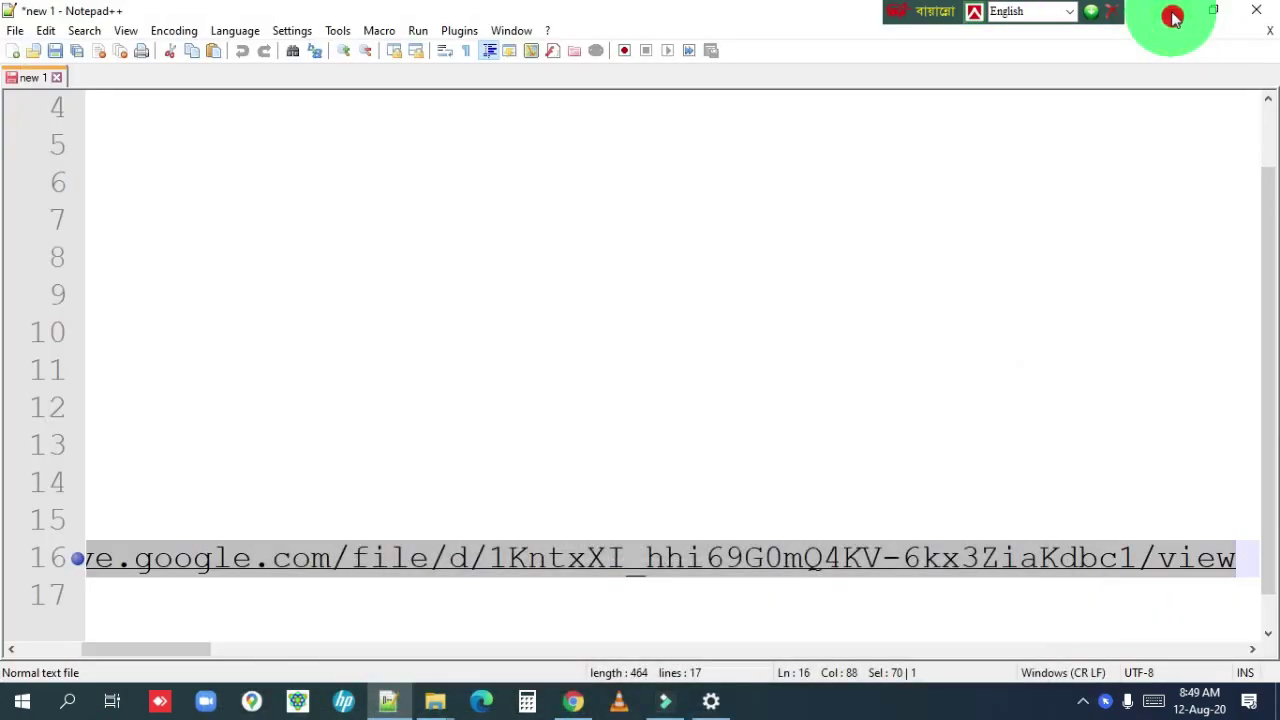
left_click(1172, 18)
left_click(1172, 18)
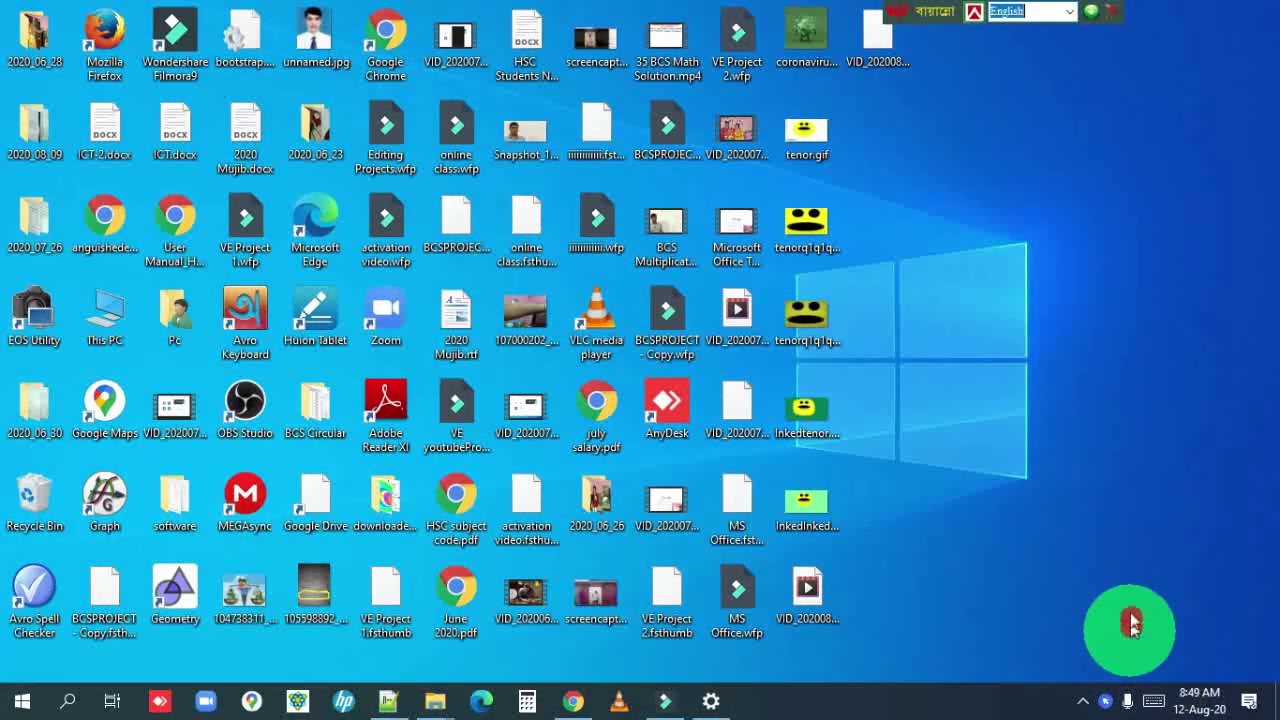
right_click(1107, 706)
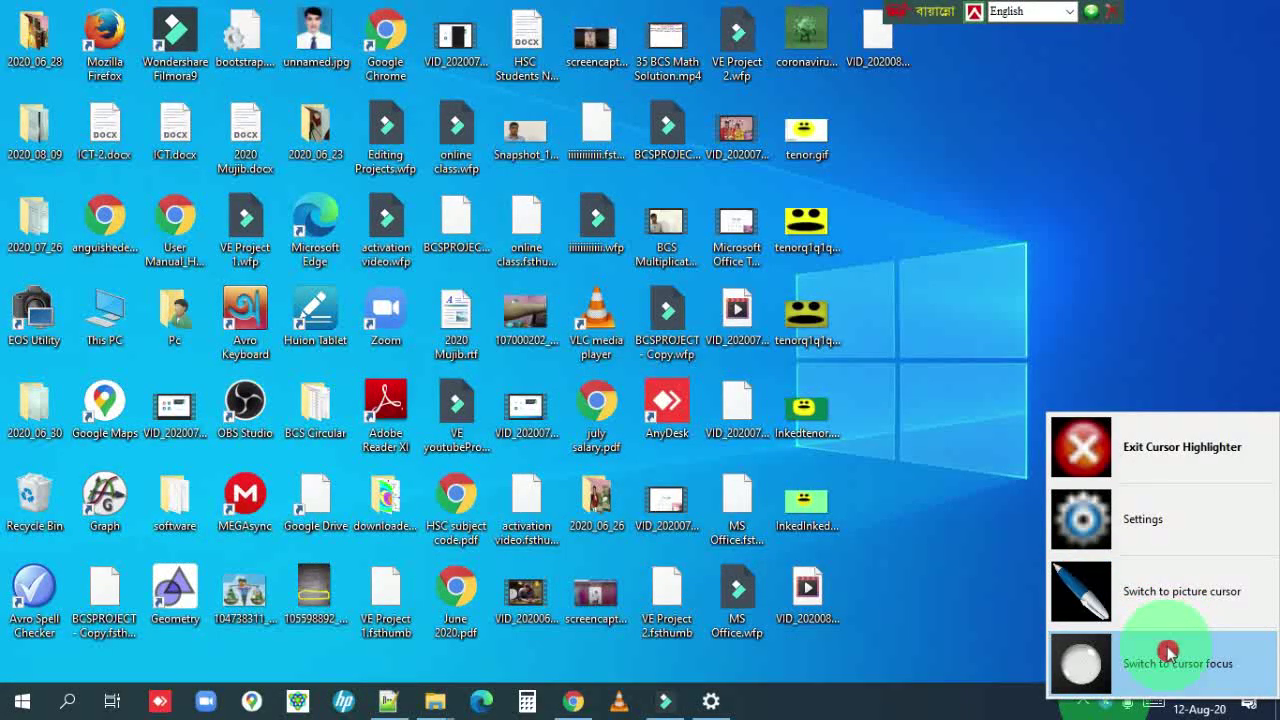
left_click(1146, 524)
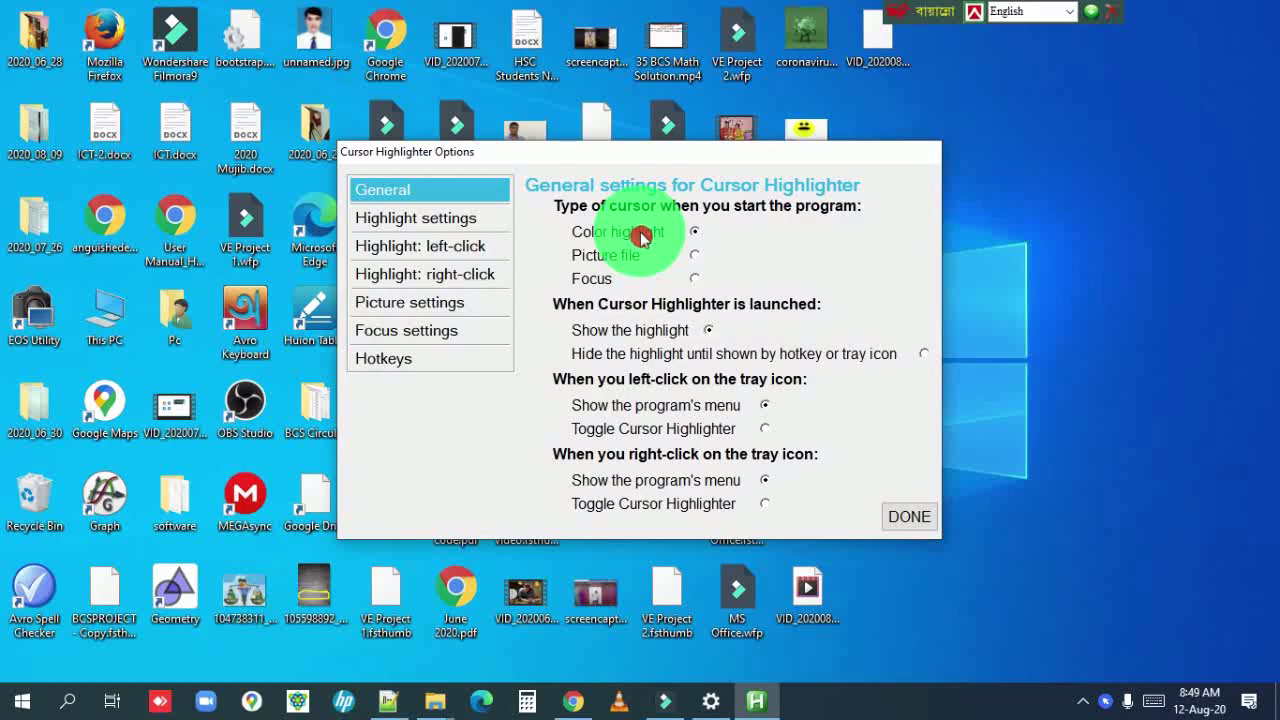
Try the Picture file and Focus startup cursor types, and switch back to Color highlight
left_click(697, 259)
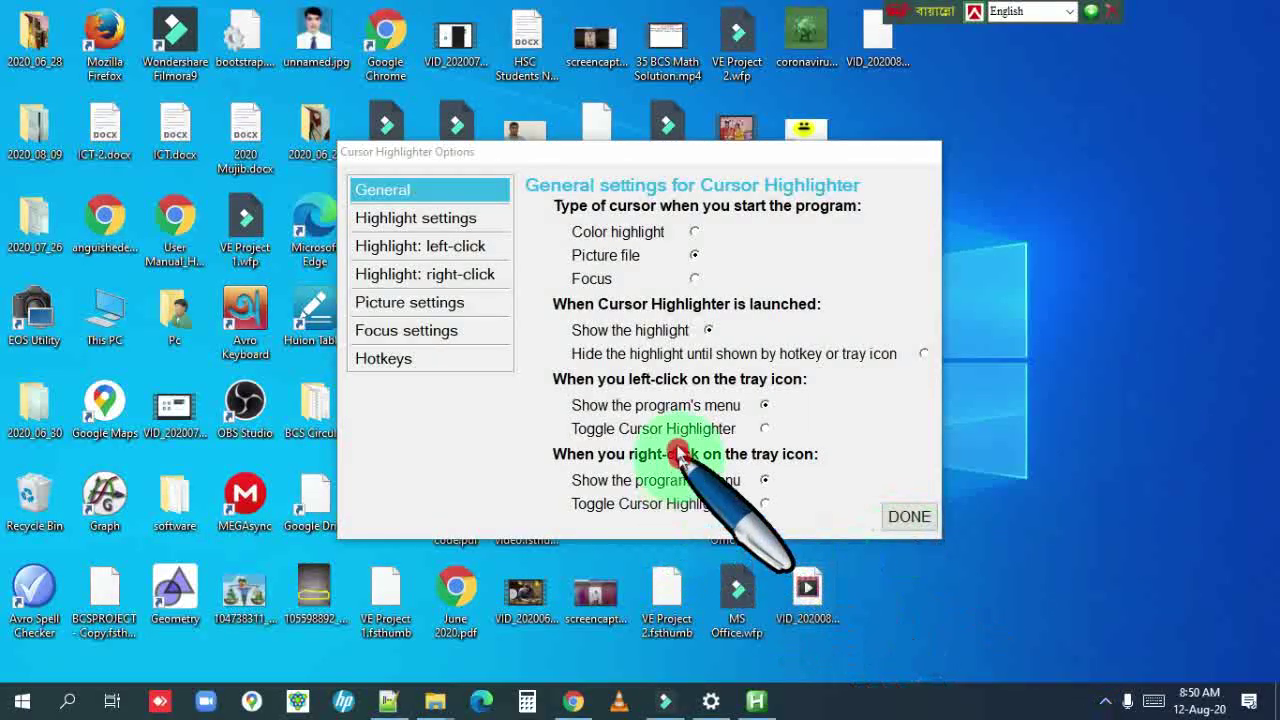
left_click(694, 278)
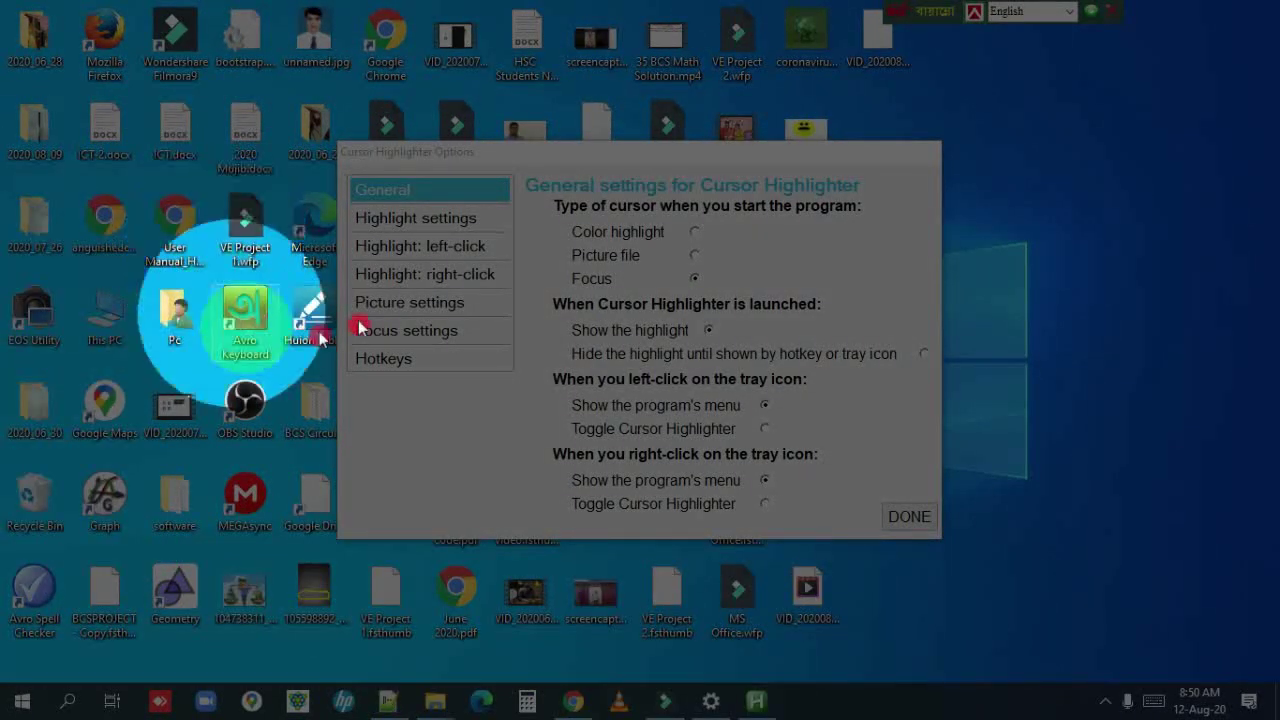
left_click(697, 234)
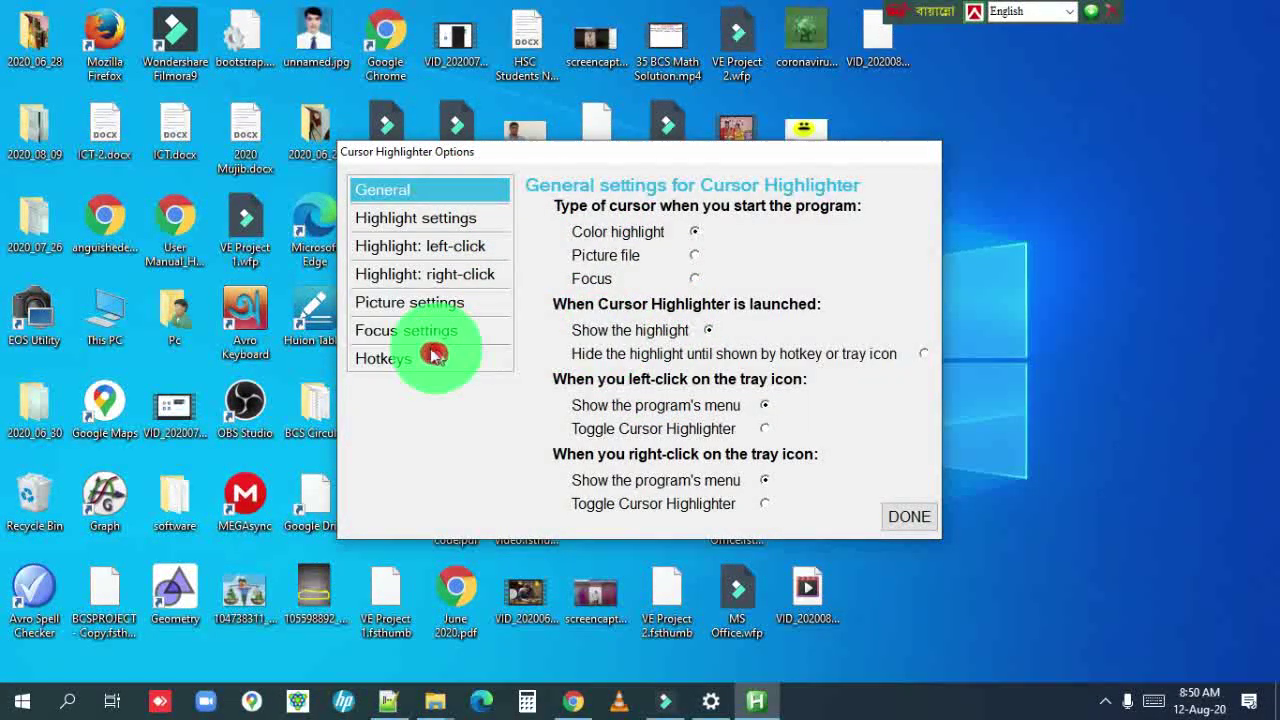
Review the Cursor Highlighter options for the picture cursor, hotkeys, and the right-click and left-click highlights
left_click(435, 311)
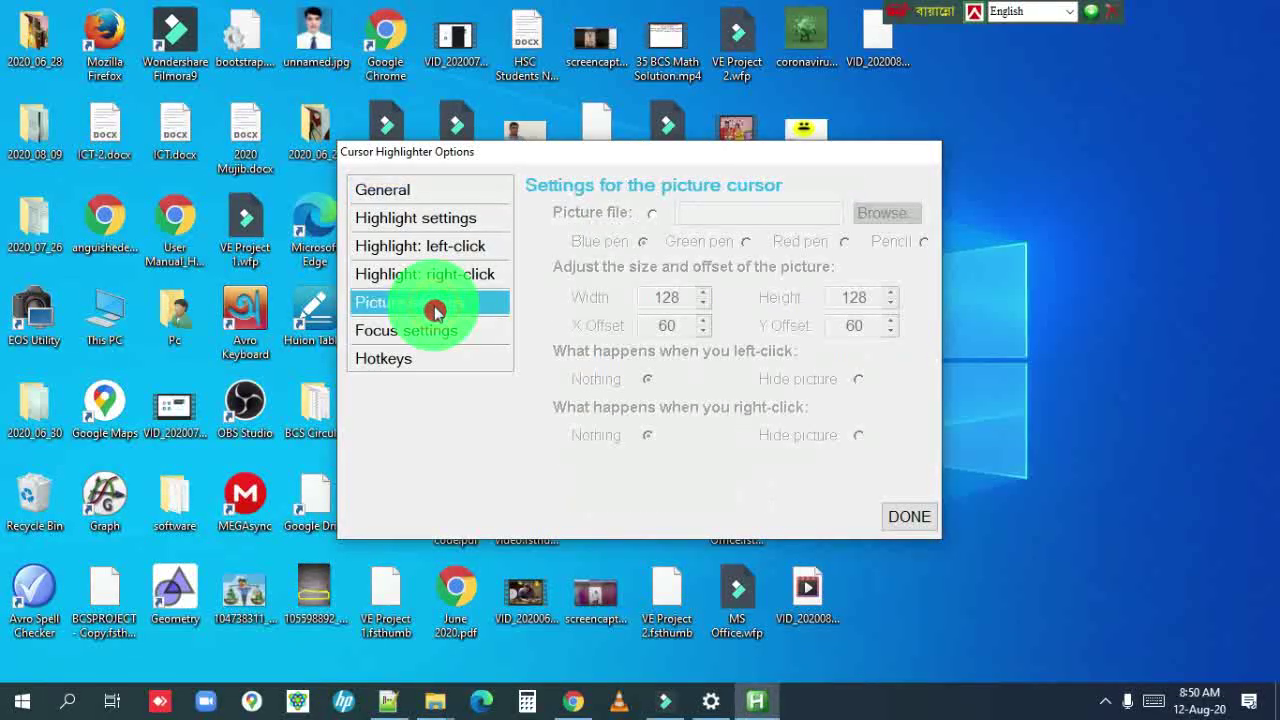
left_click(409, 362)
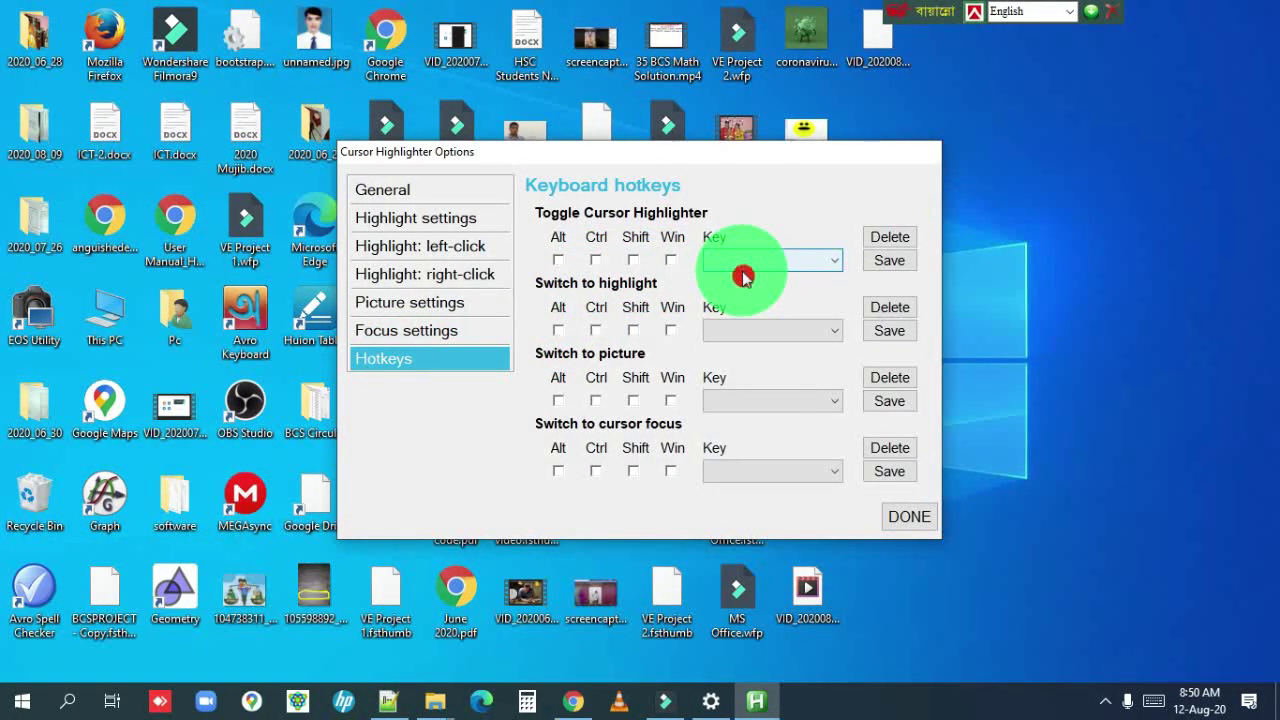
left_click(417, 308)
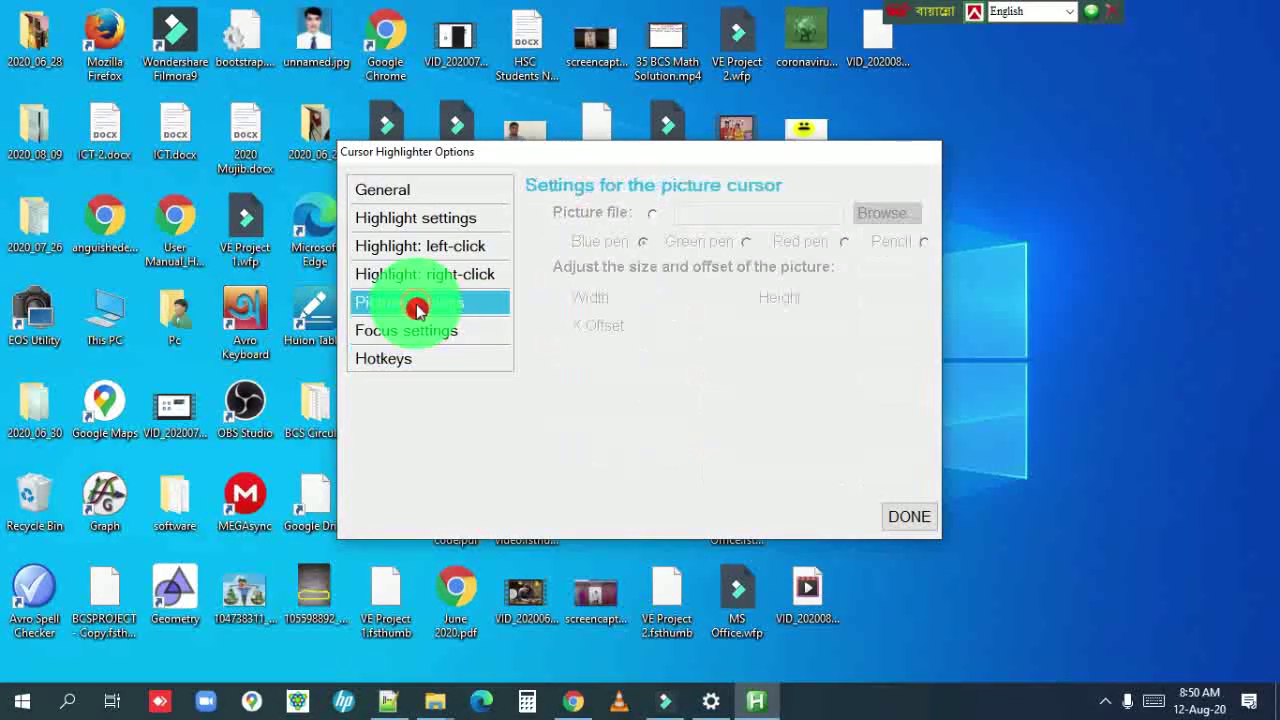
left_click(415, 280)
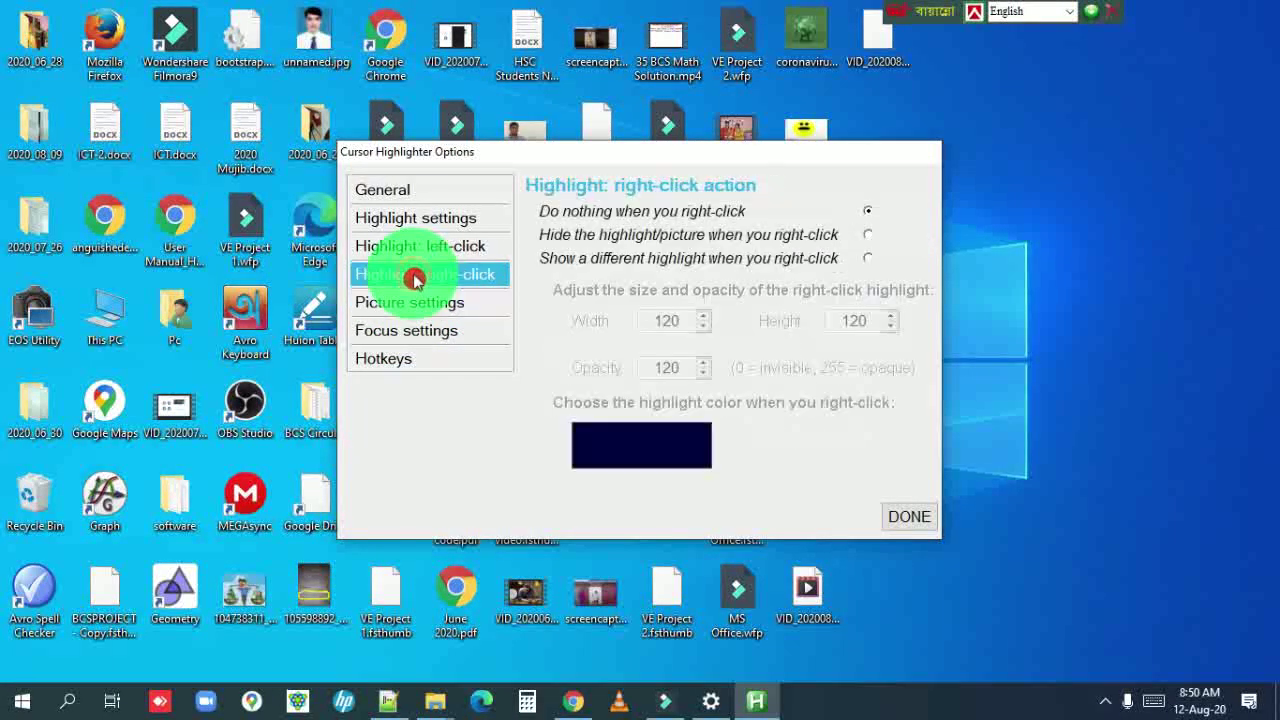
left_click(655, 442)
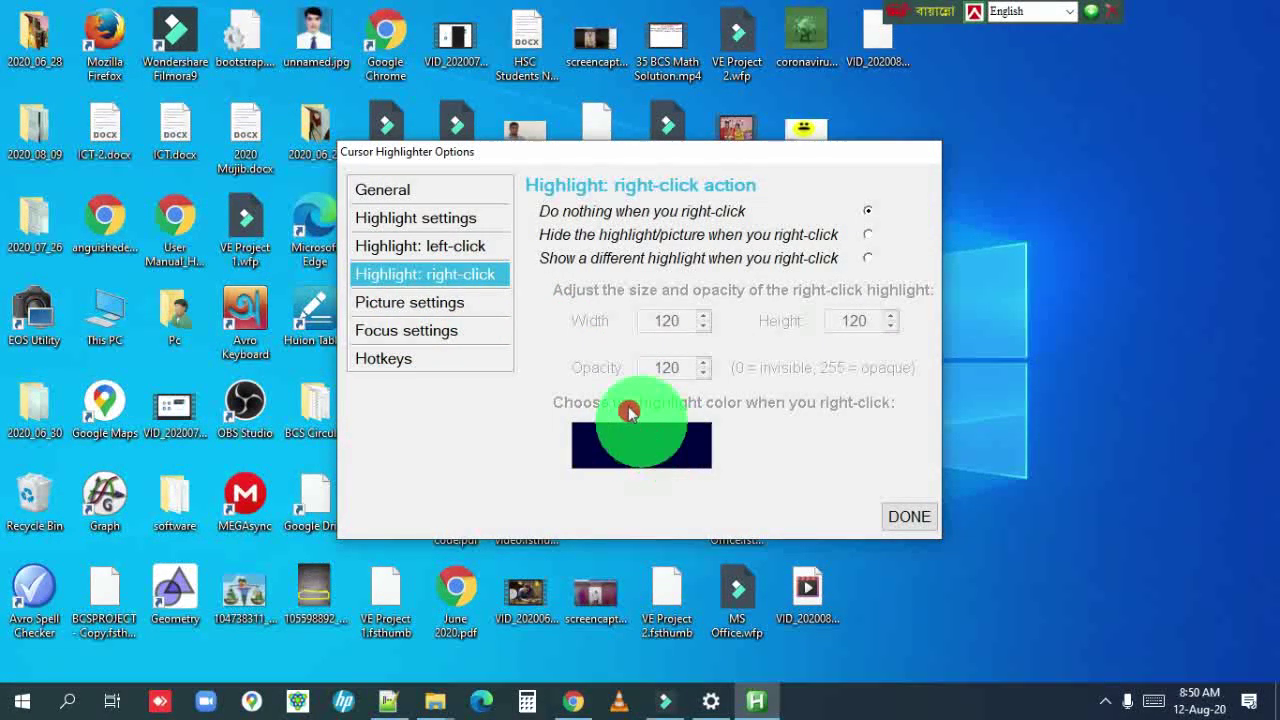
left_click(405, 246)
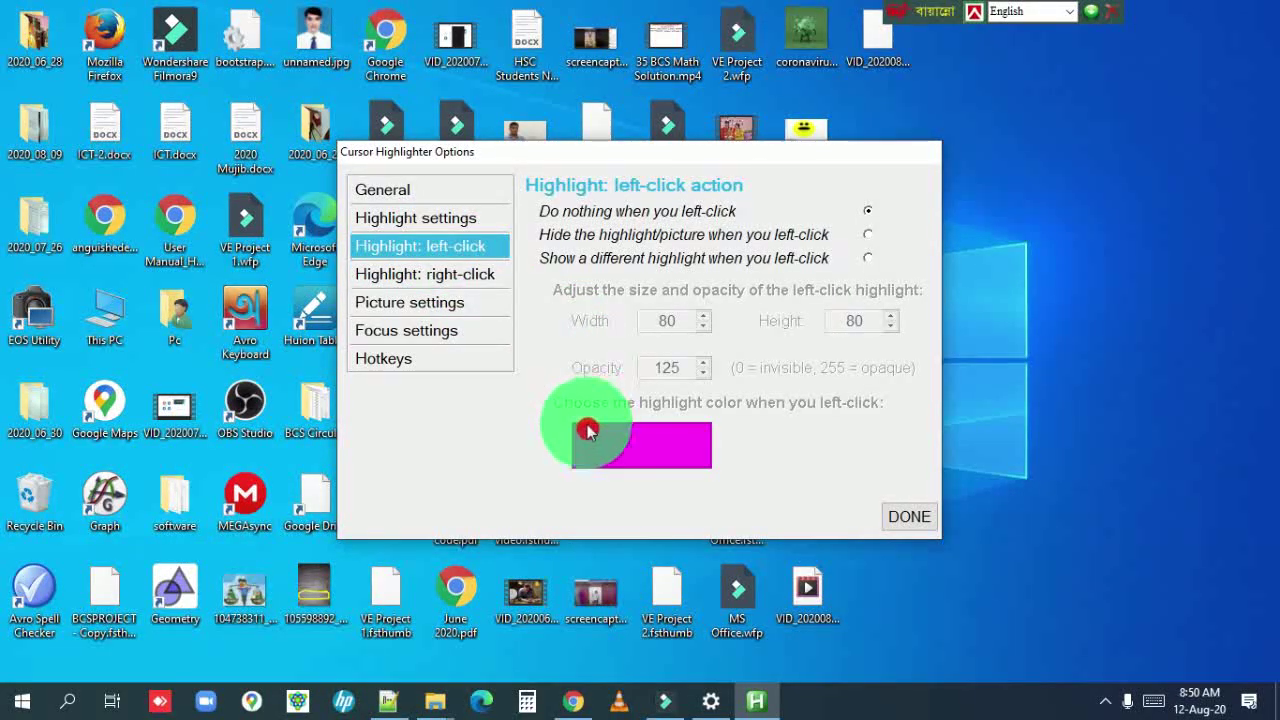
In the highlight settings, try a dark purple highlight color and change it to bright green
left_click(453, 226)
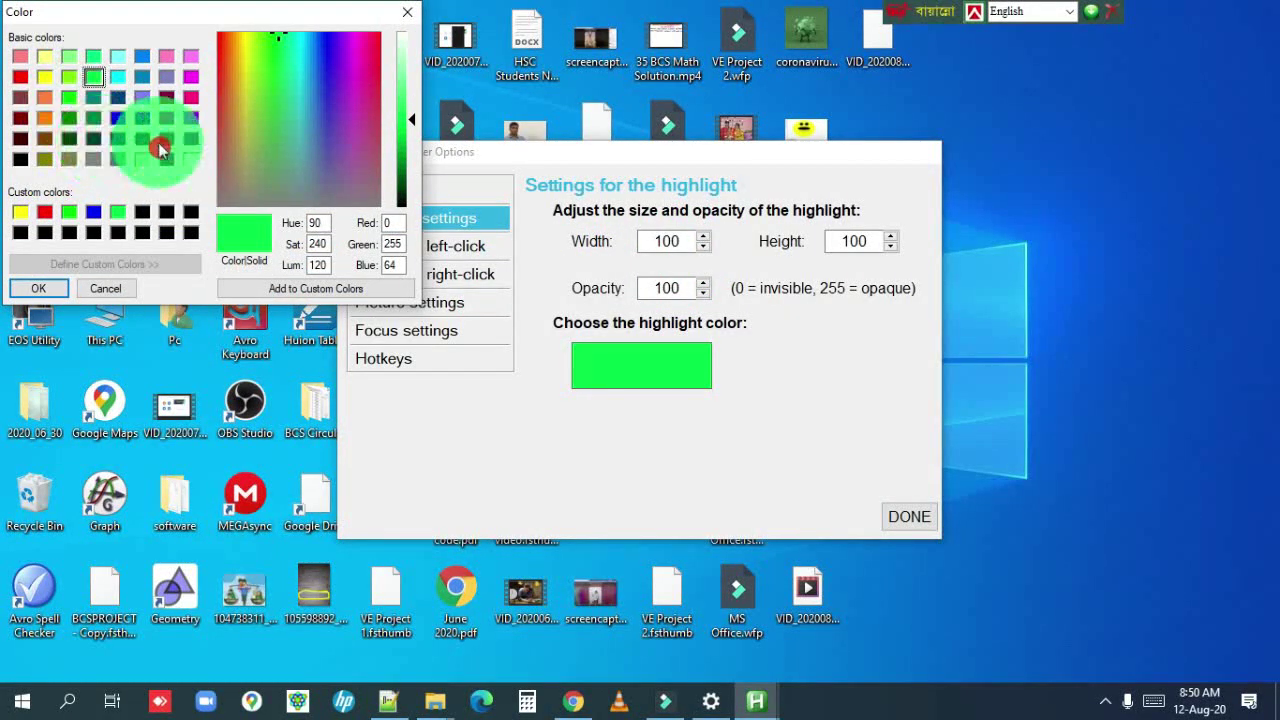
left_click(165, 139)
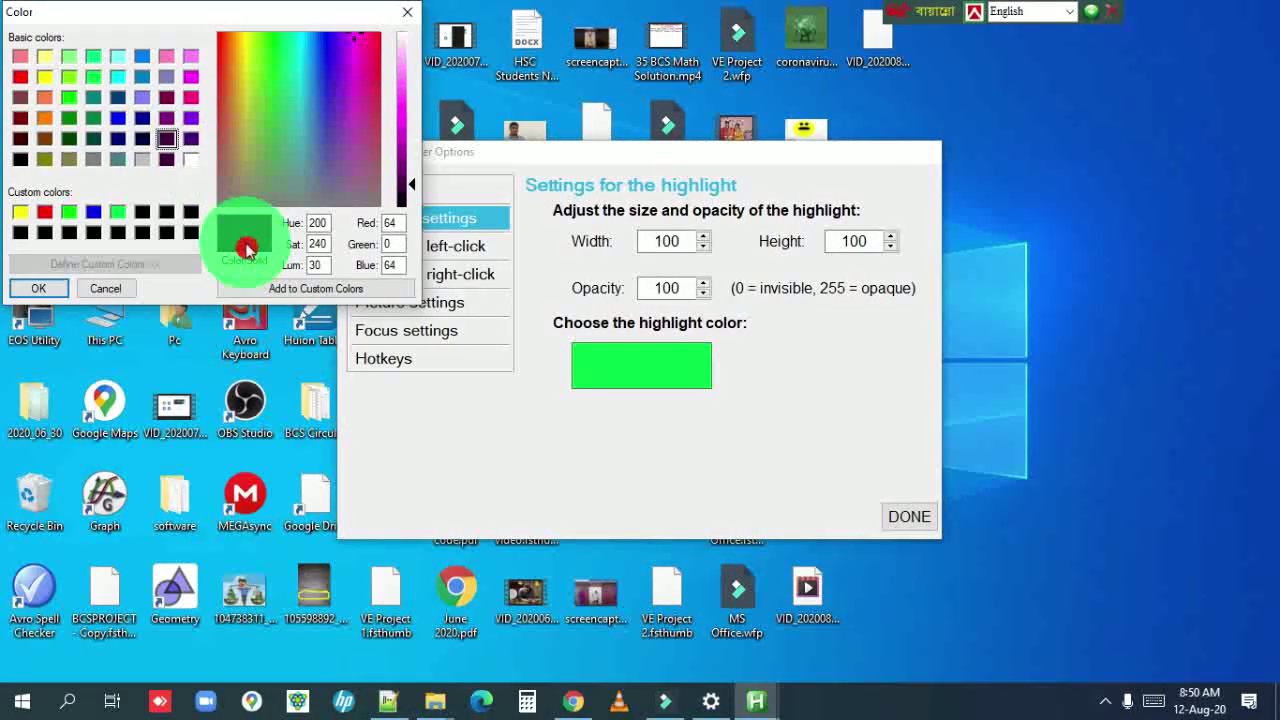
left_click(44, 292)
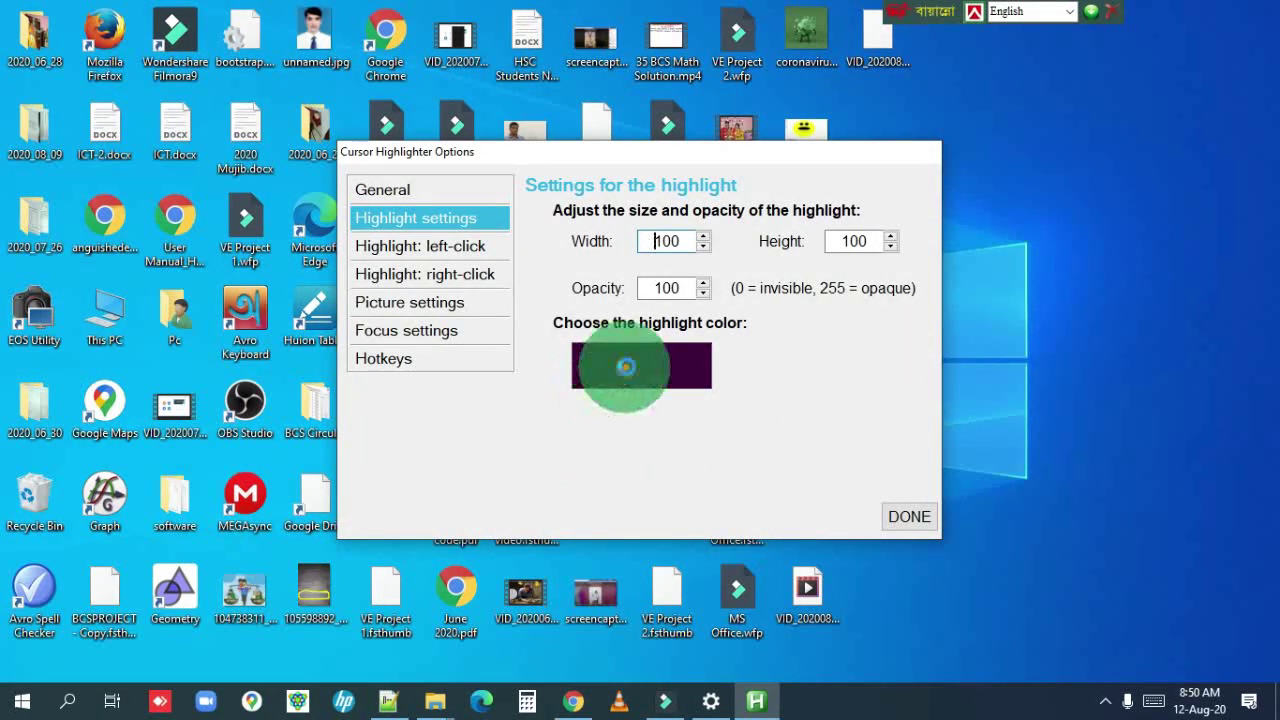
left_click(626, 370)
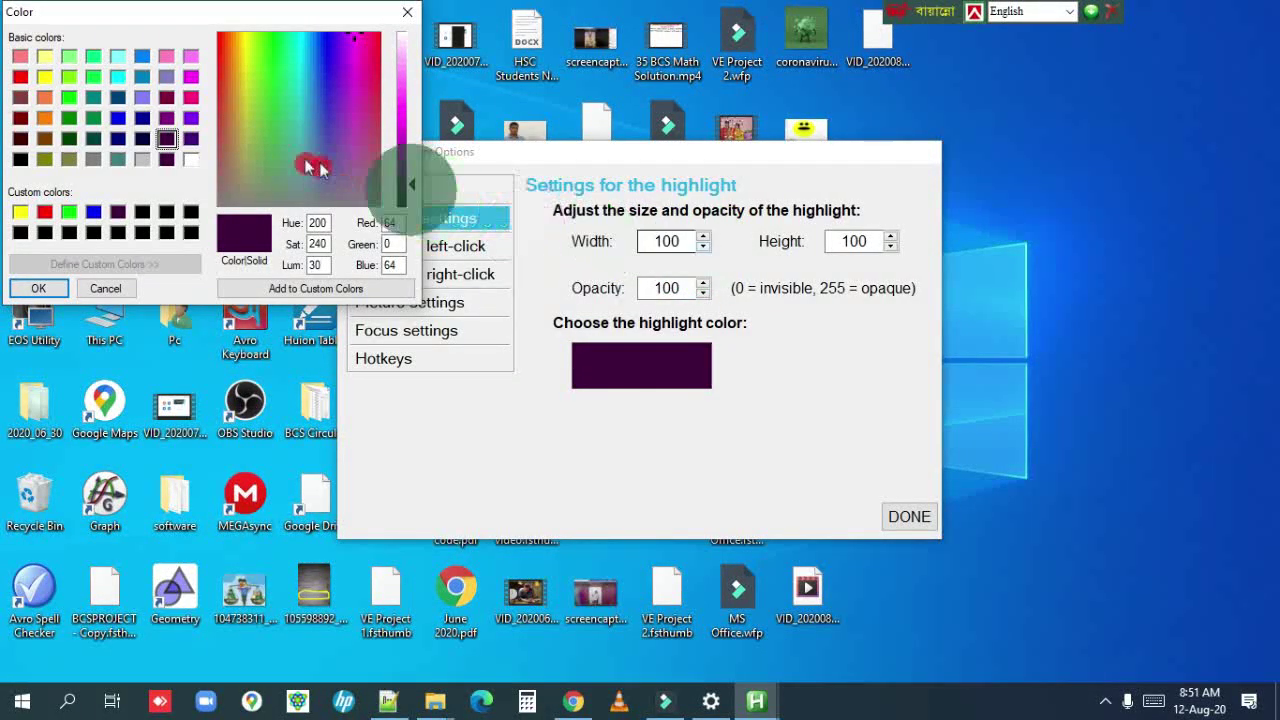
left_click(70, 104)
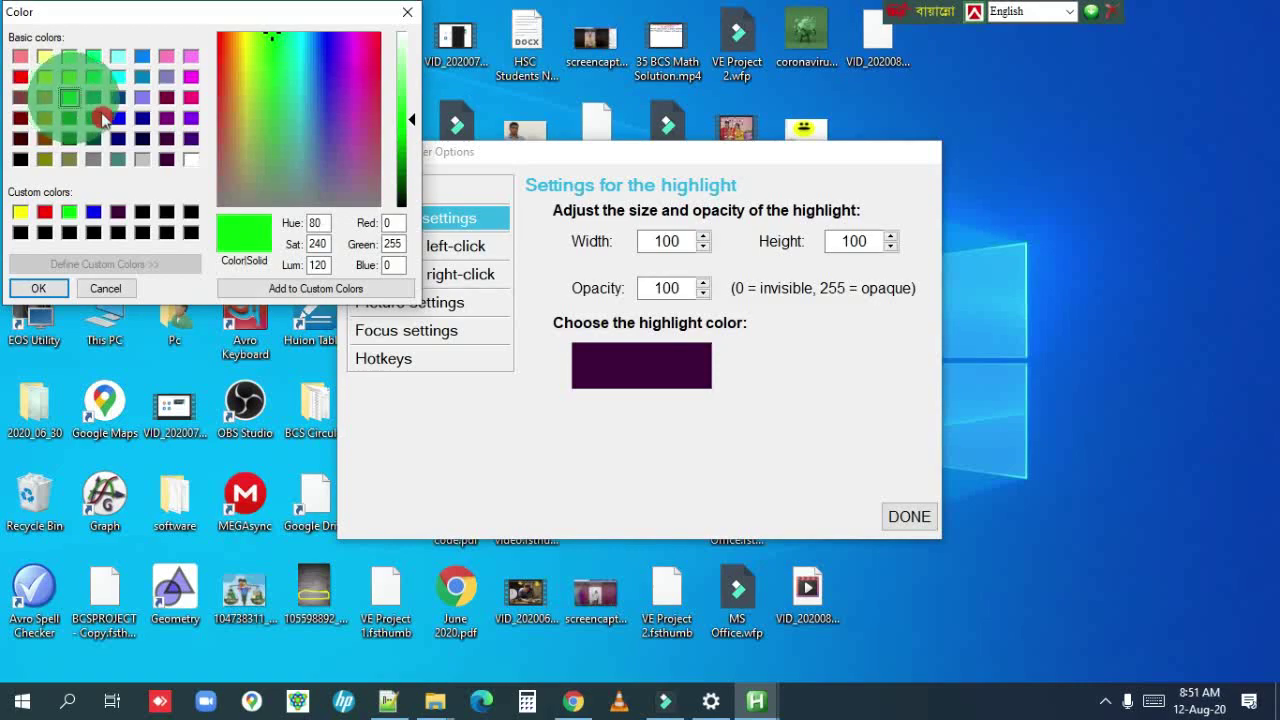
left_click(27, 290)
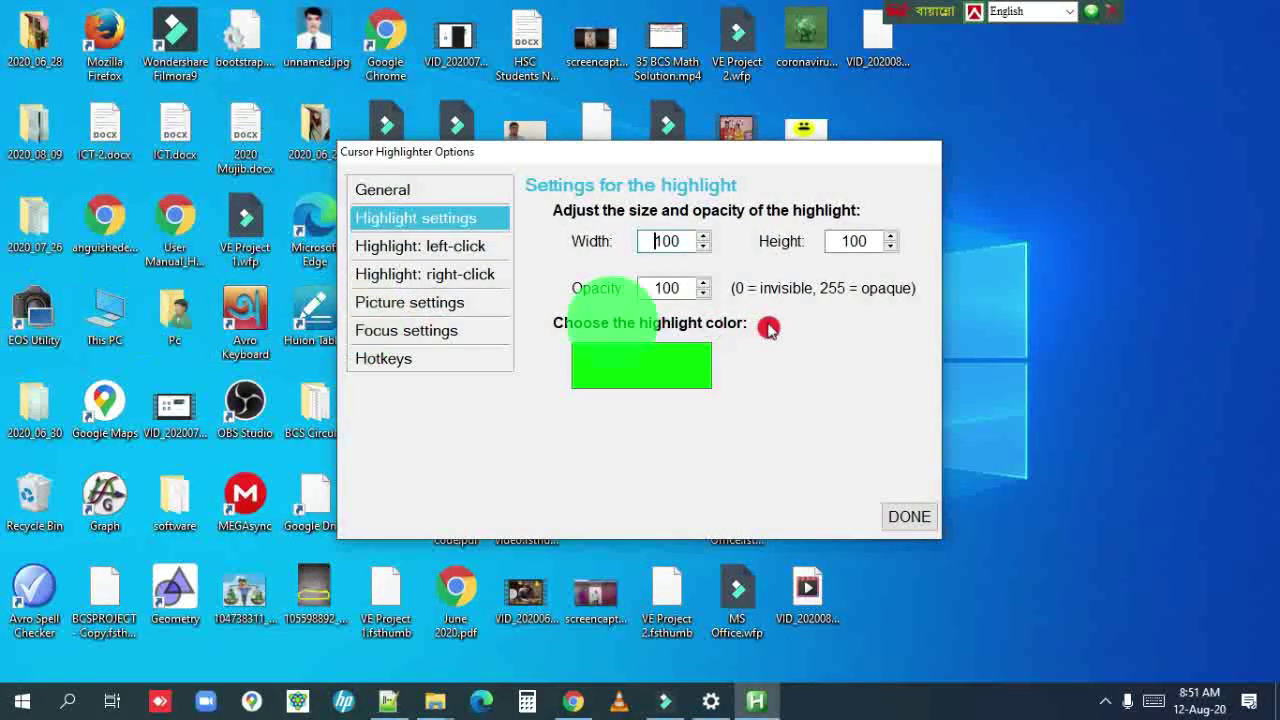
Try a highlight width of 170, a height of 174, and opacities of 70 and 230
left_click(700, 242)
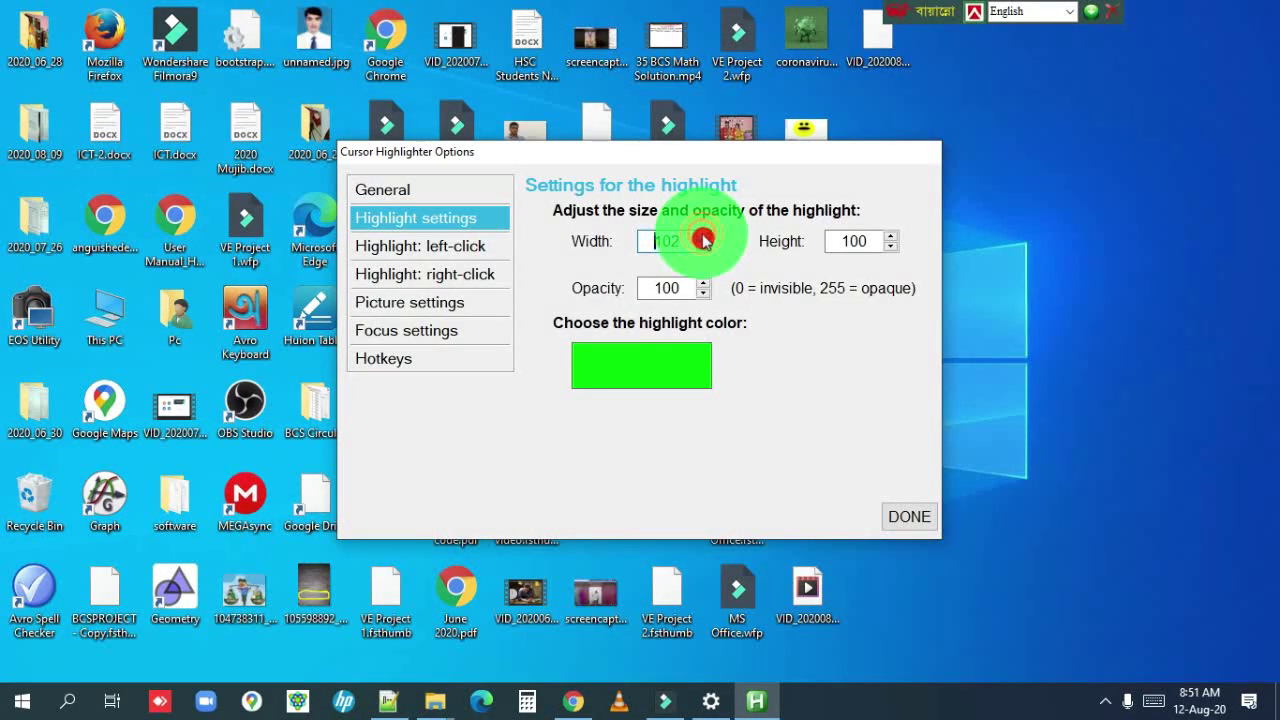
left_click(703, 236)
left_click(703, 236)
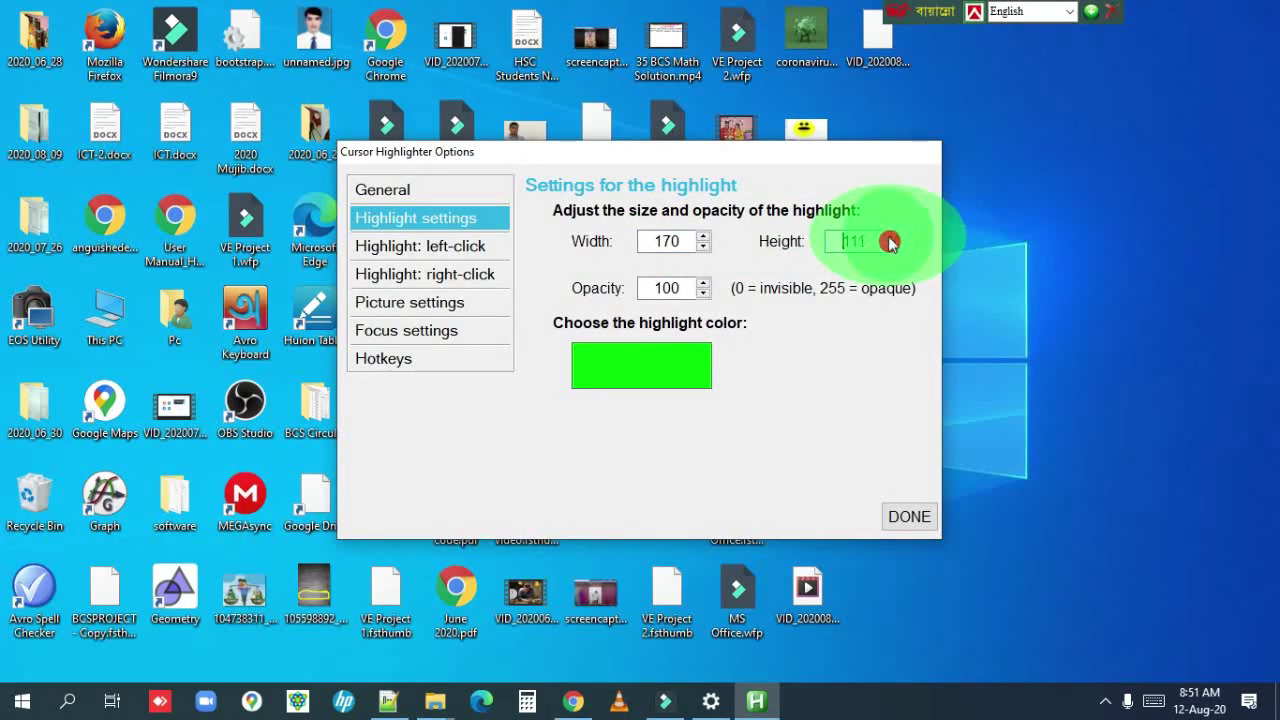
left_click(889, 237)
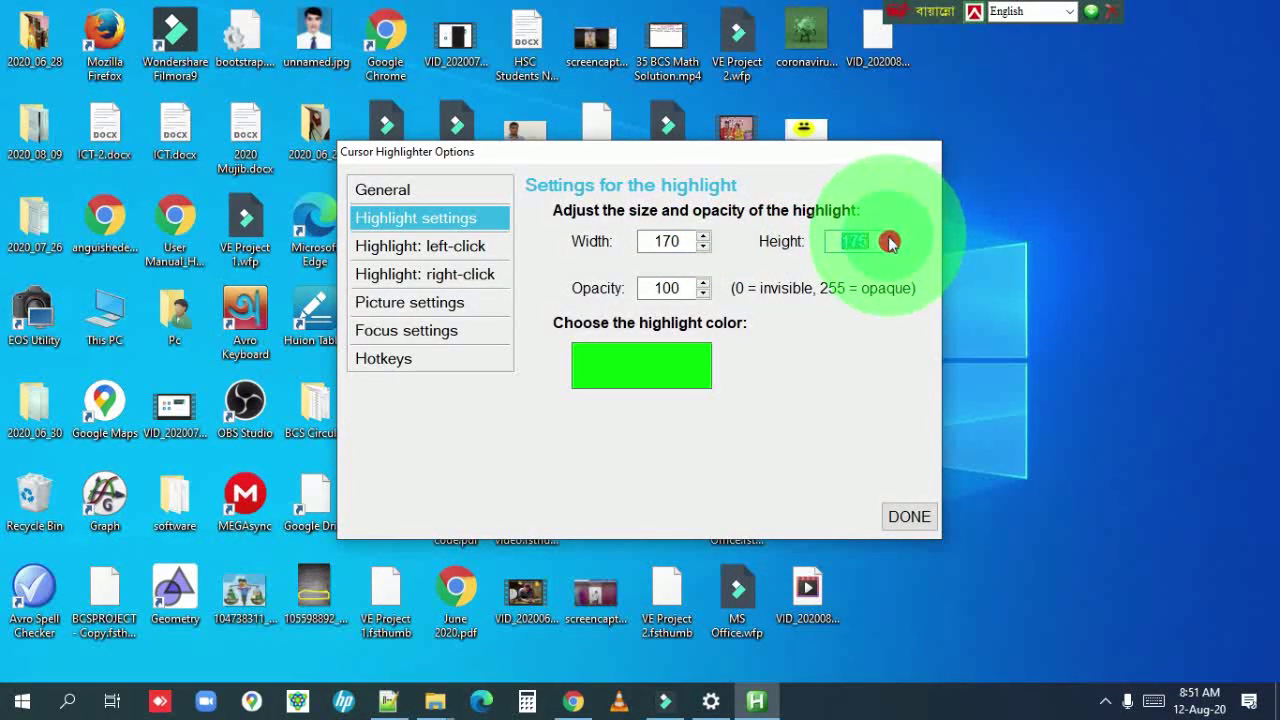
left_click(890, 248)
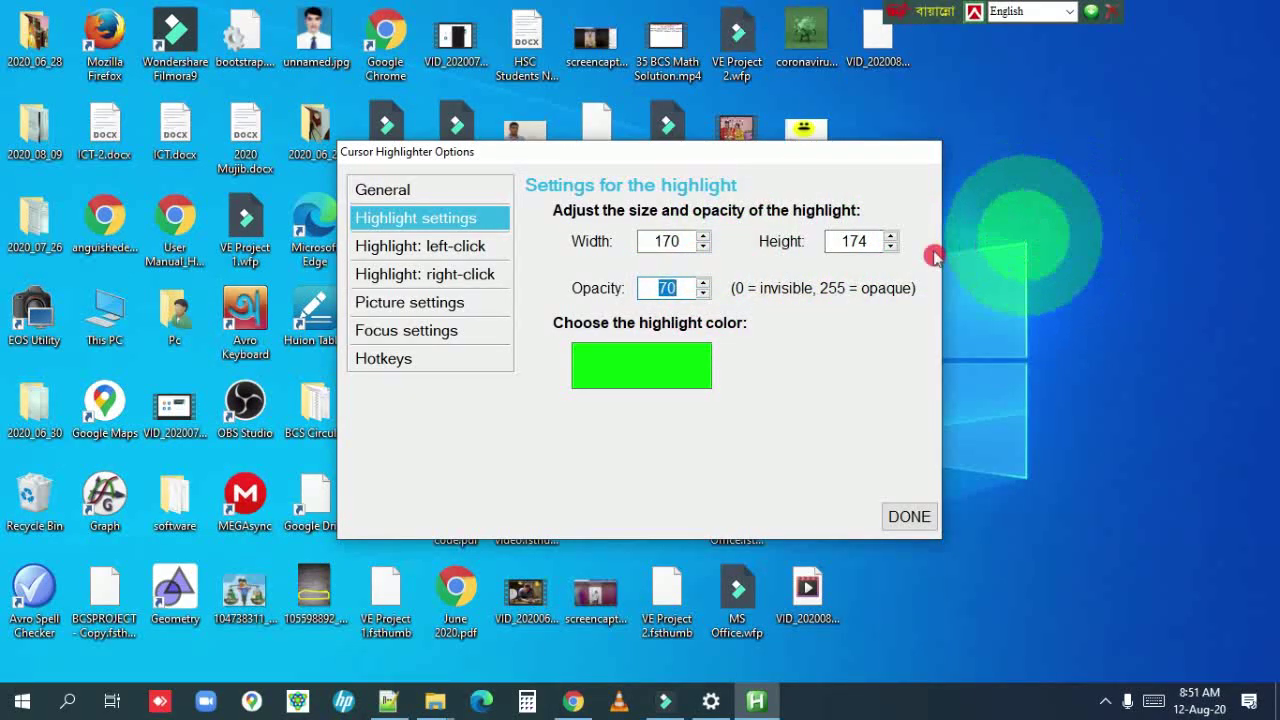
left_click(703, 288)
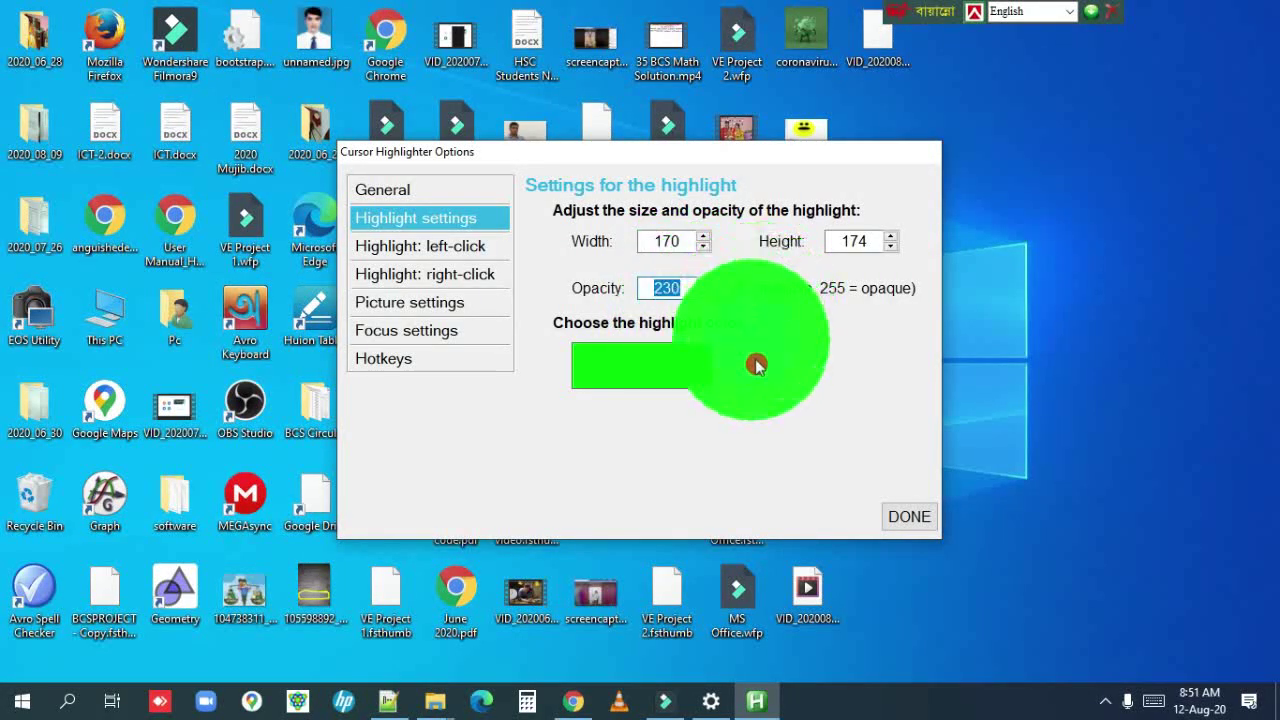
Set the highlight's opacity, width and height to 100 each and finish the Cursor Highlighter options
type("1")
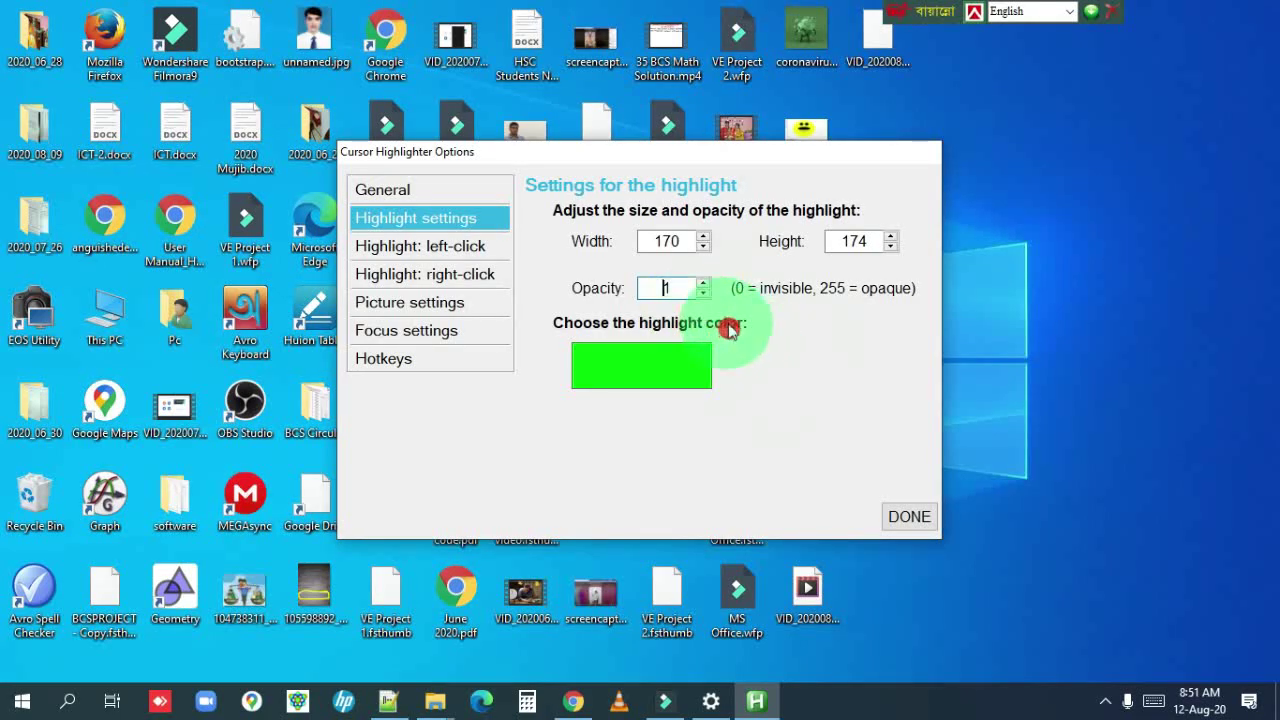
type("00")
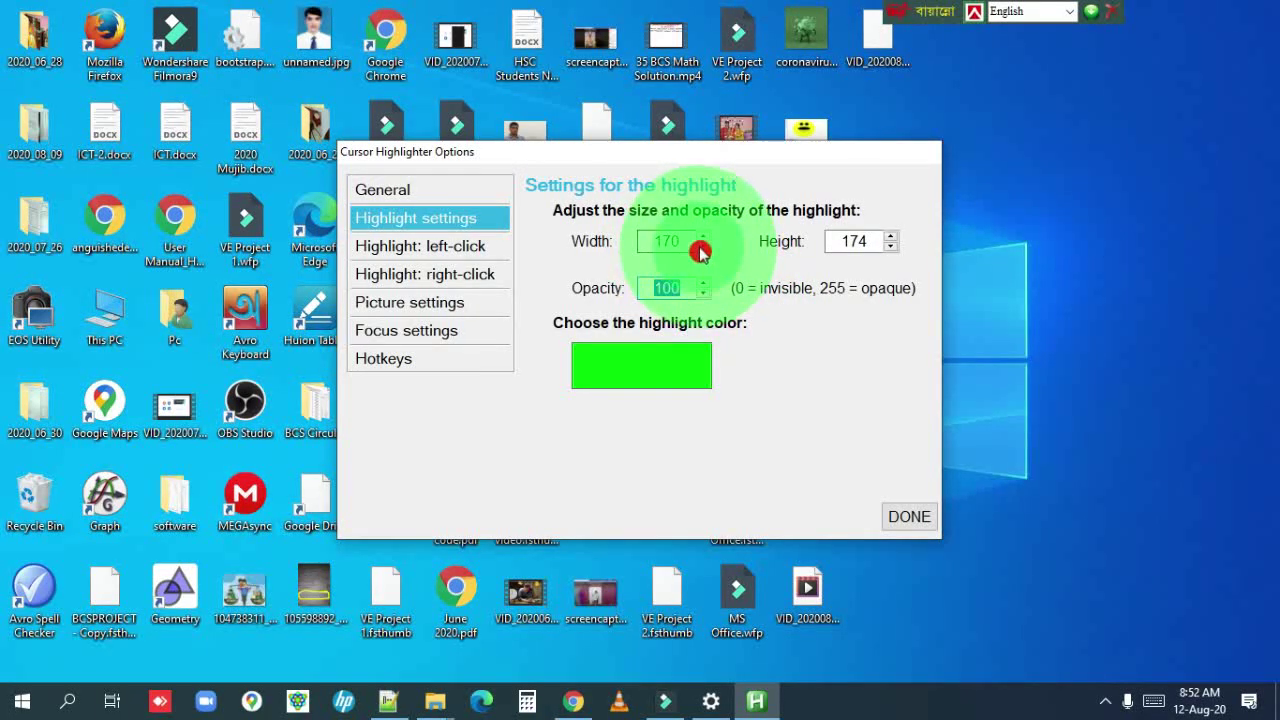
left_click_drag(688, 241, 651, 241)
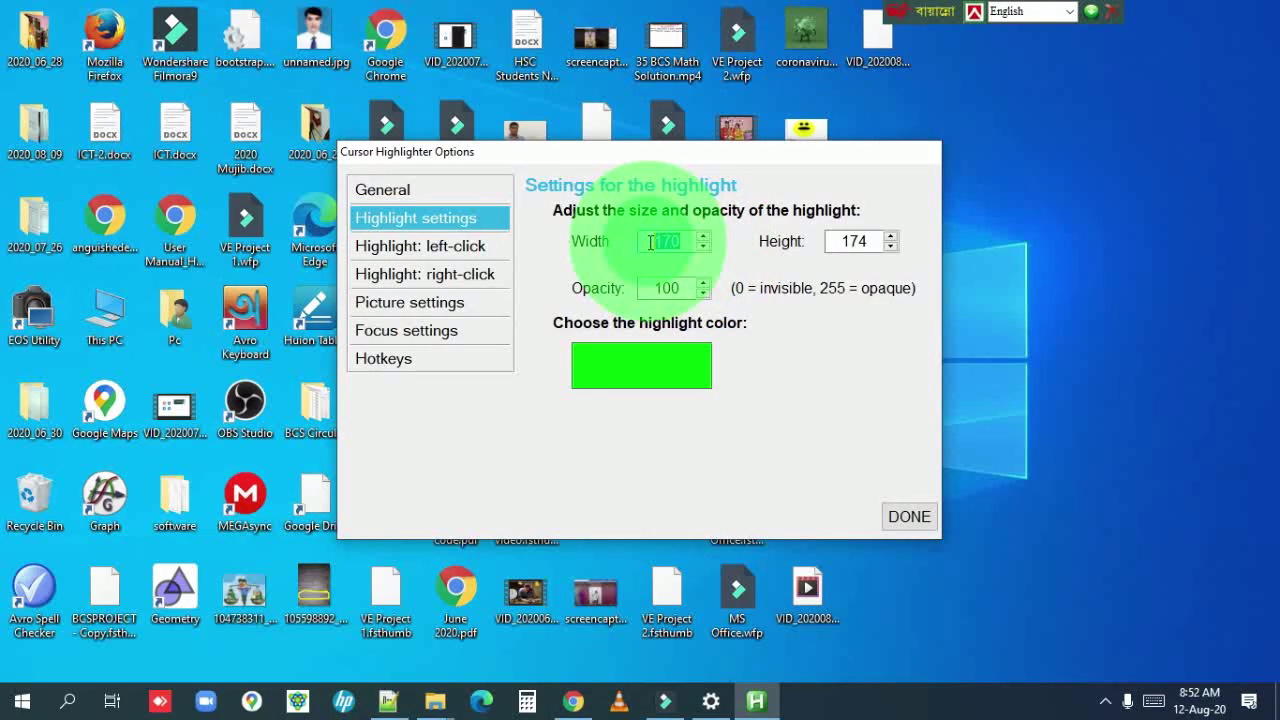
type("100")
key("Tab")
type("100")
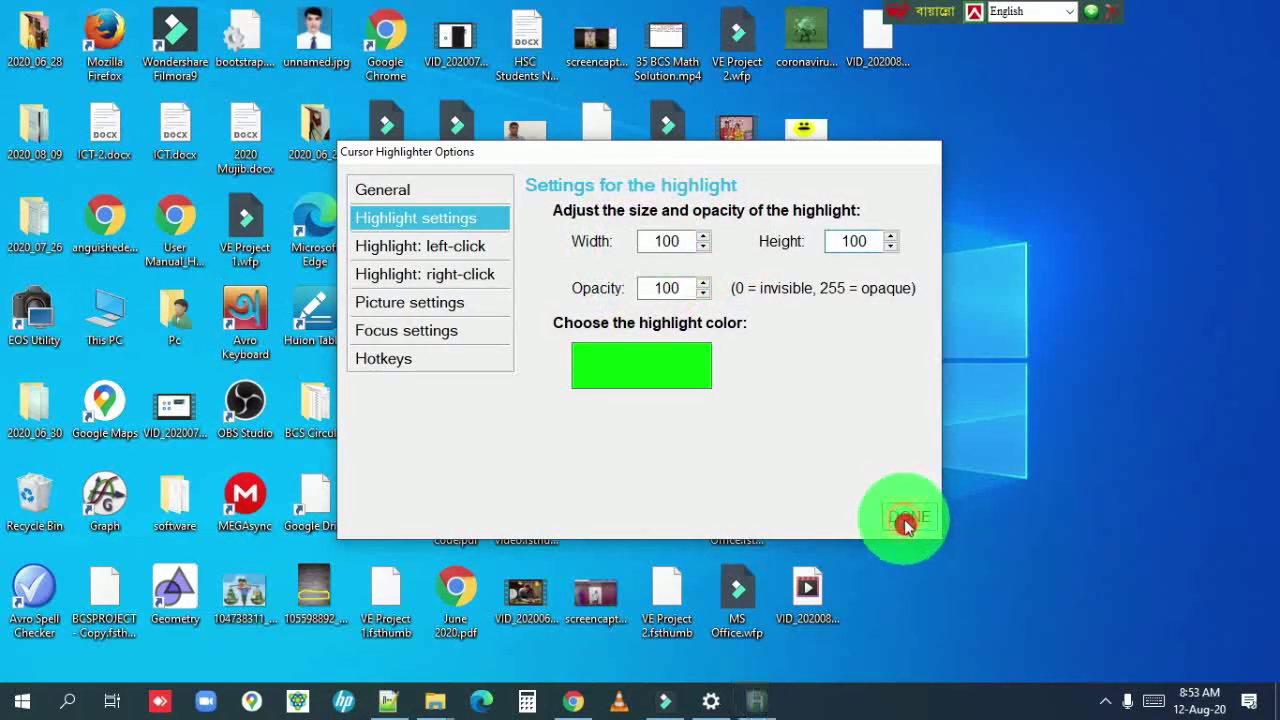
left_click(905, 518)
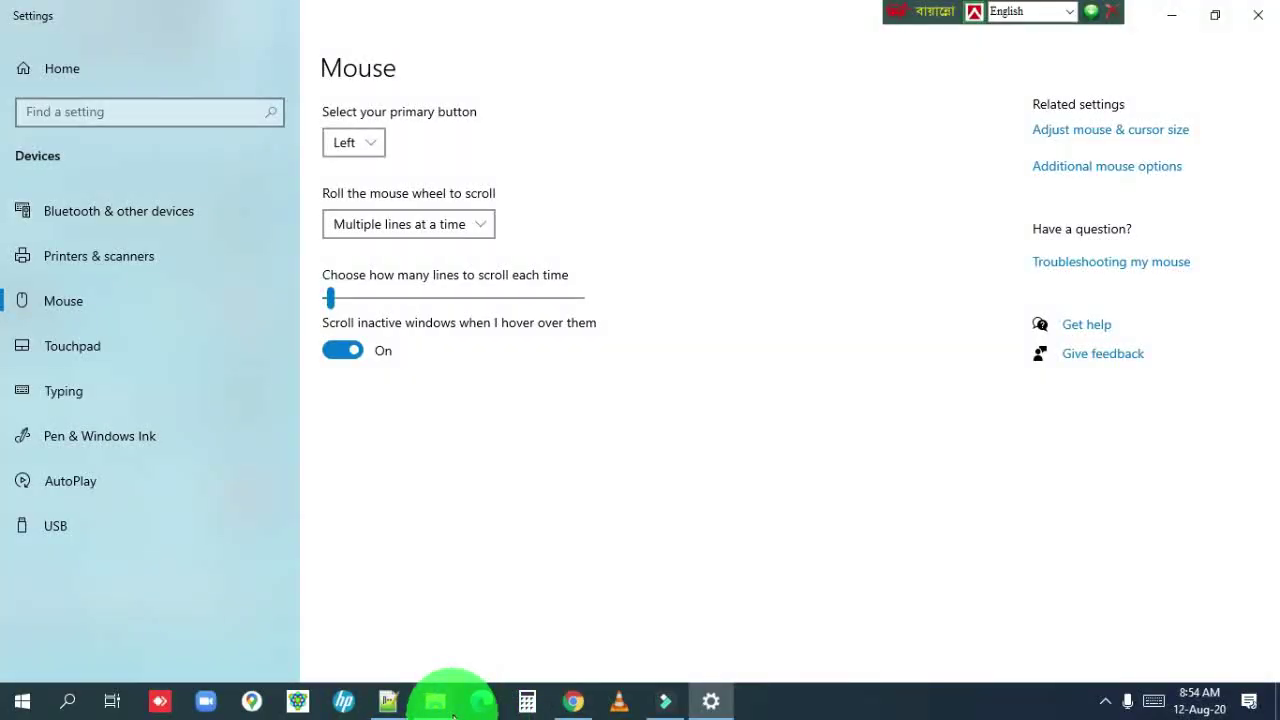
Switch to the open Cursors folder window in File Explorer
mouse_move(453, 716)
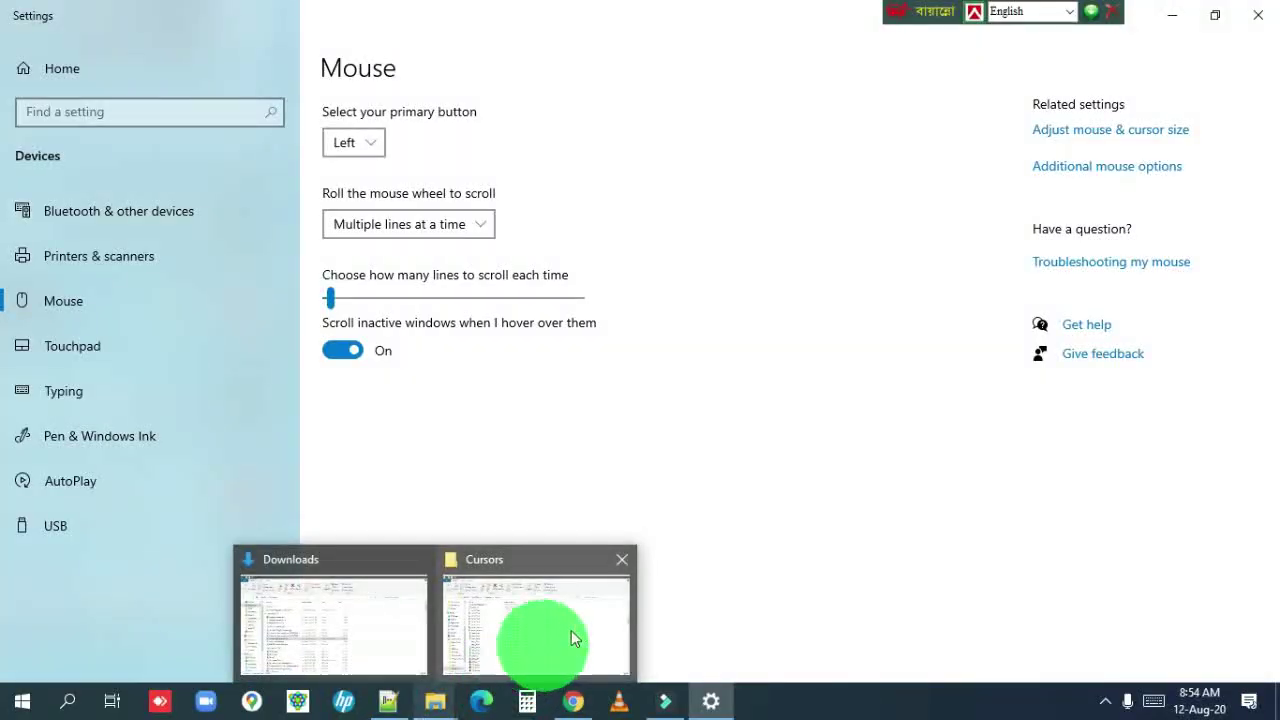